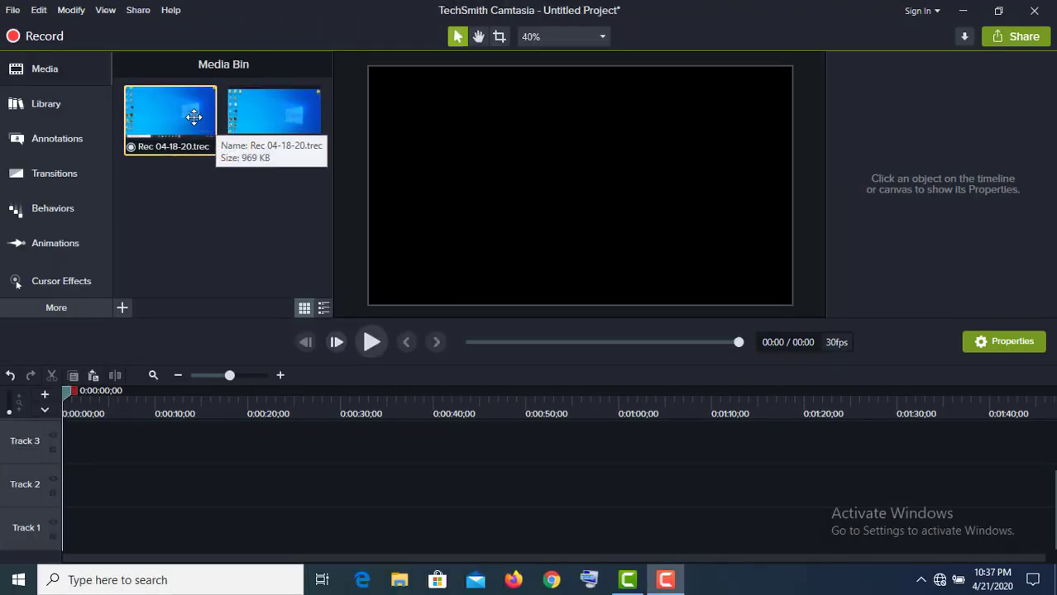
Place the recording Rec 04-18-20.trec at the start of the timeline on Track 1 and preview its first seconds
drag(193, 117, 54, 515)
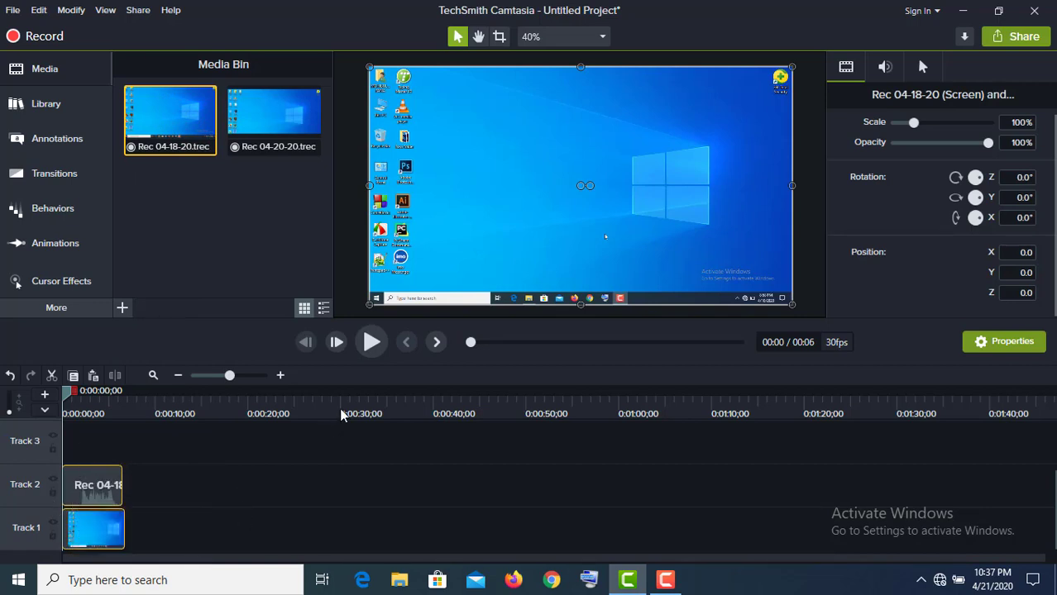
click(371, 343)
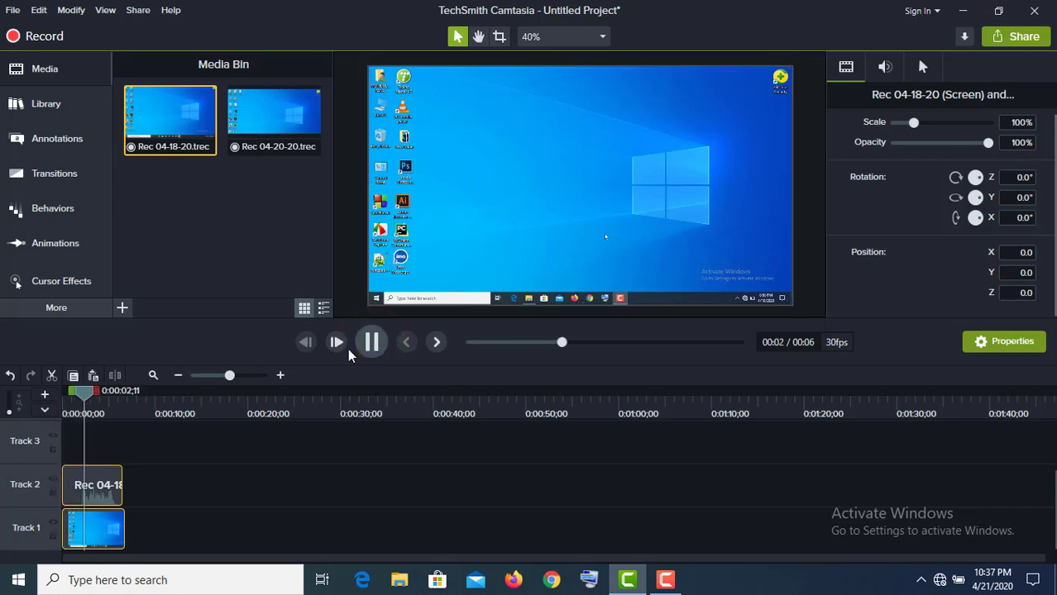
click(369, 344)
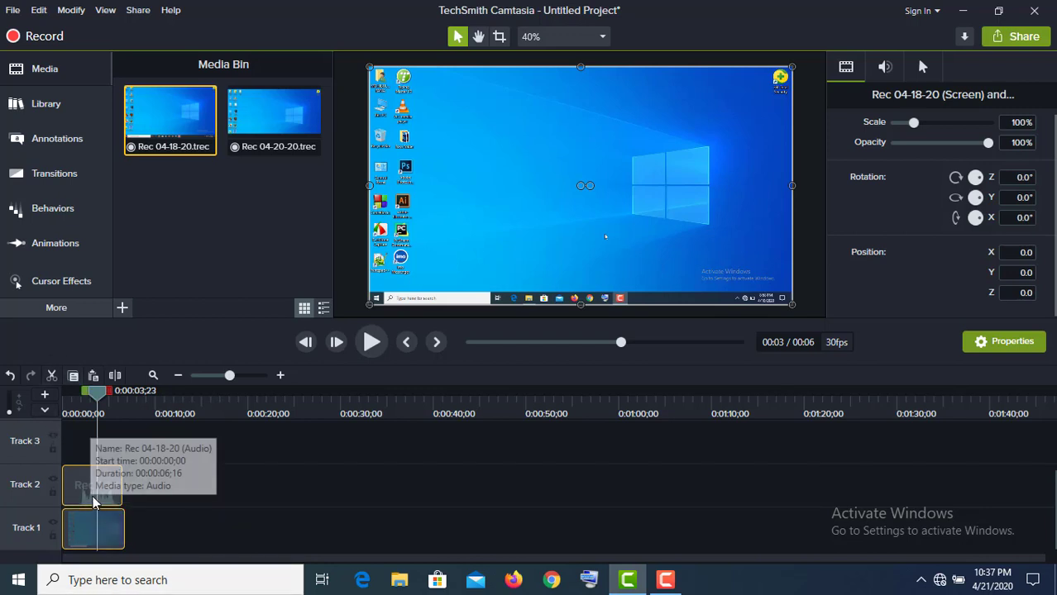
click(224, 494)
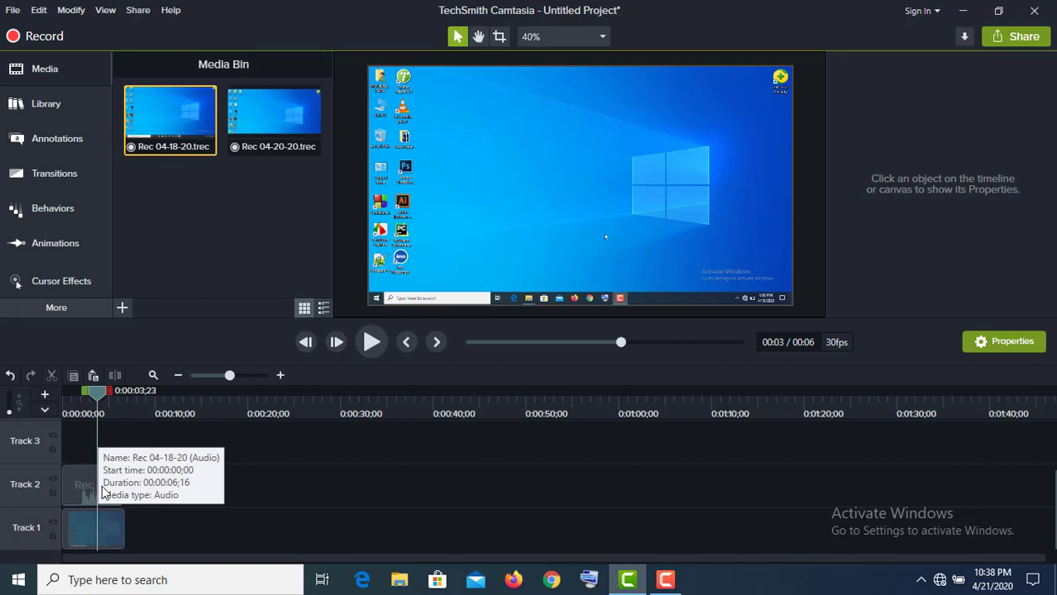
Apply the Noise Removal audio effect to the Rec 04-18-20 audio clip on Track 2
click(79, 482)
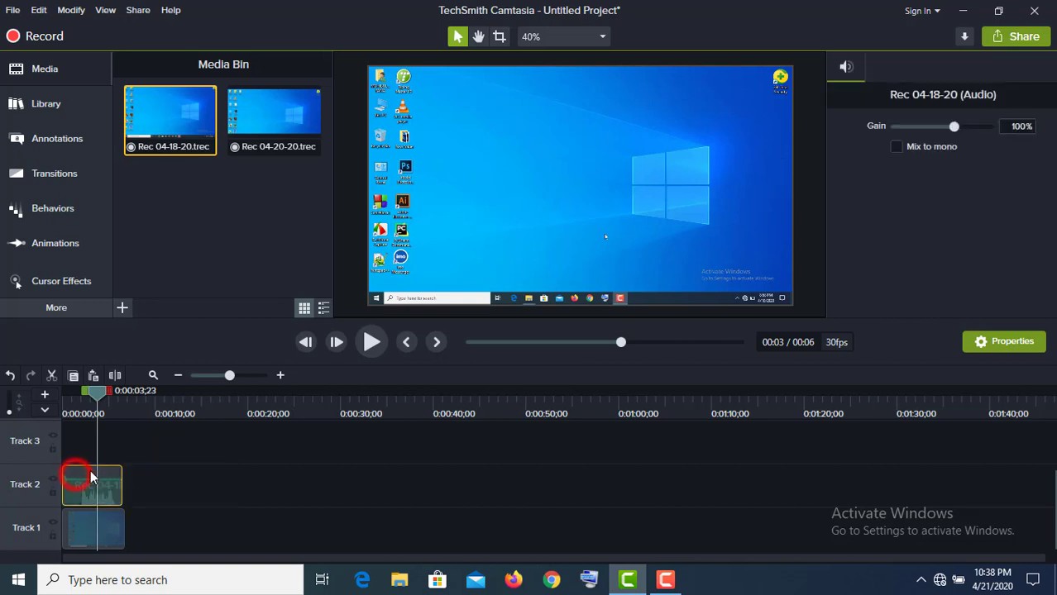
click(161, 484)
click(95, 487)
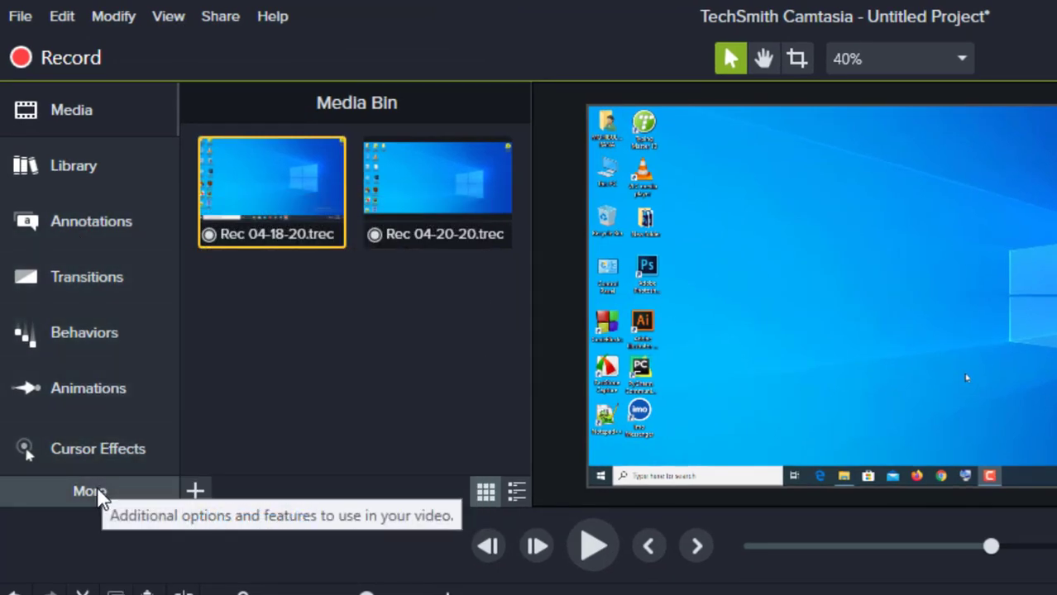
click(97, 490)
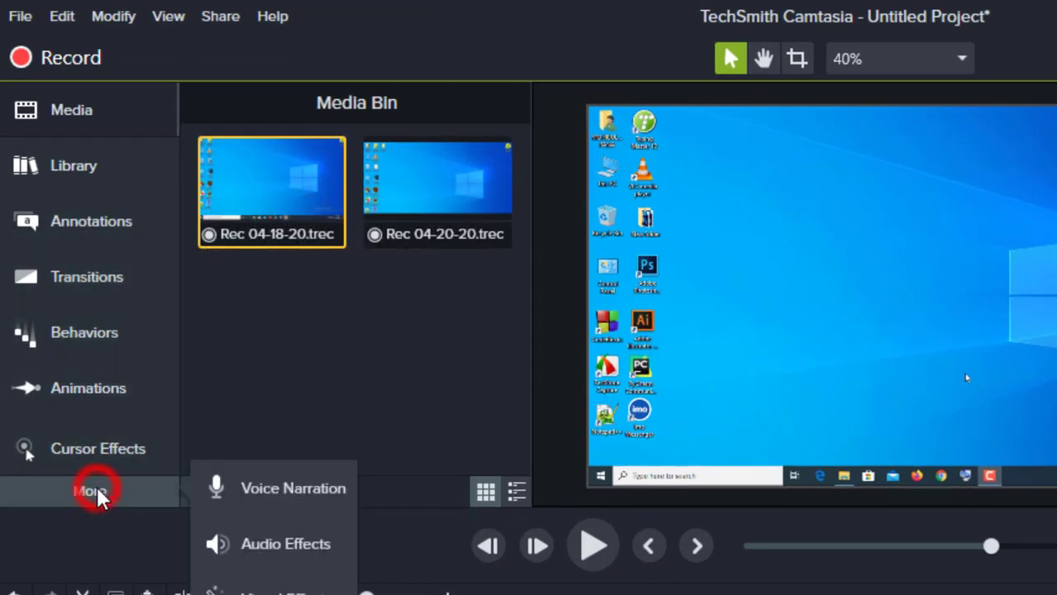
click(287, 552)
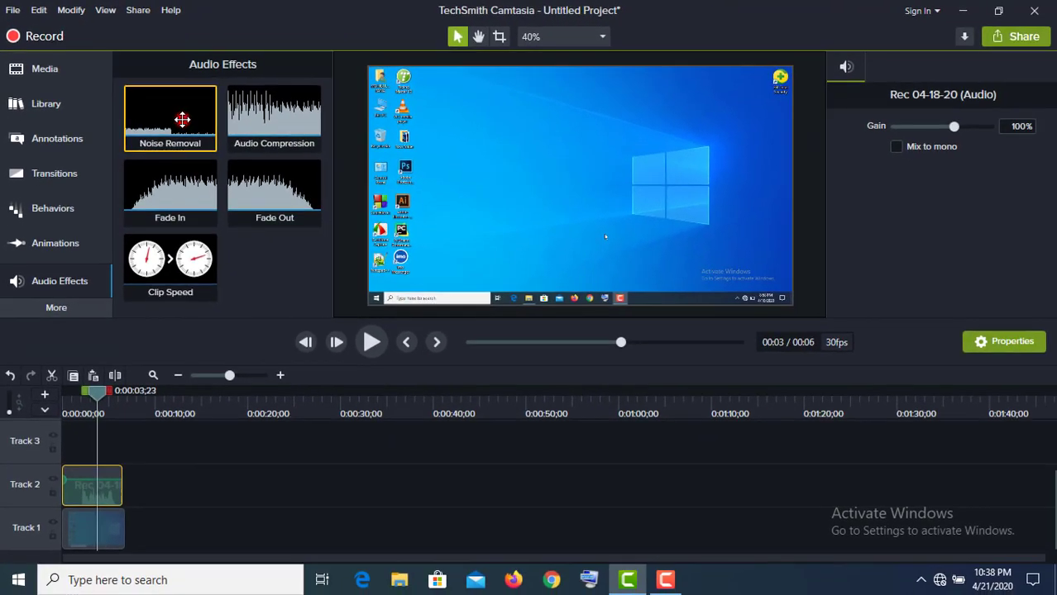
click(229, 153)
drag(182, 124, 85, 489)
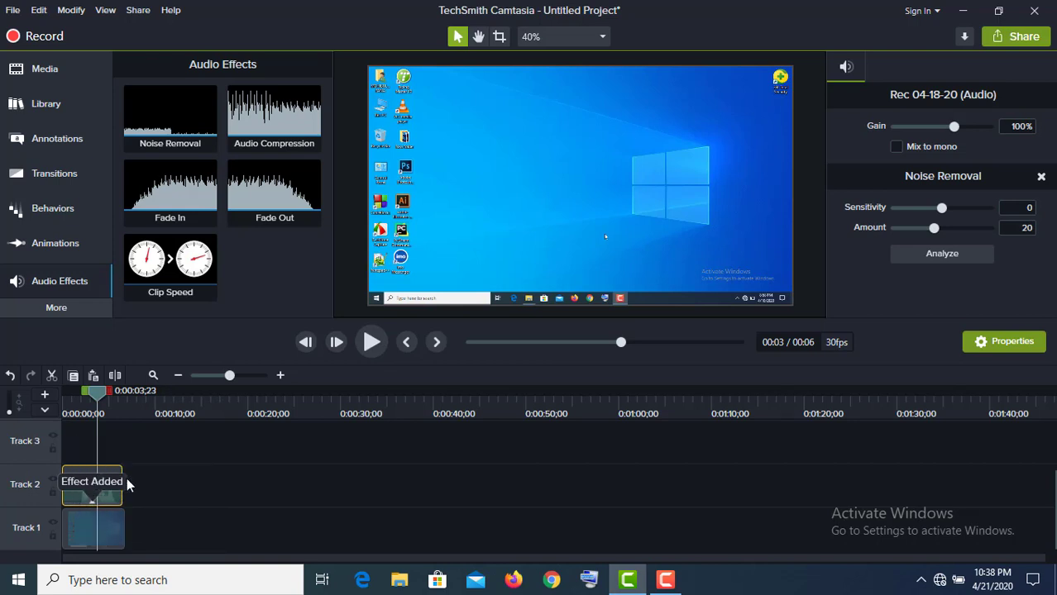
Play the timeline from the beginning to check the audio with Noise Removal applied
drag(97, 397, 47, 402)
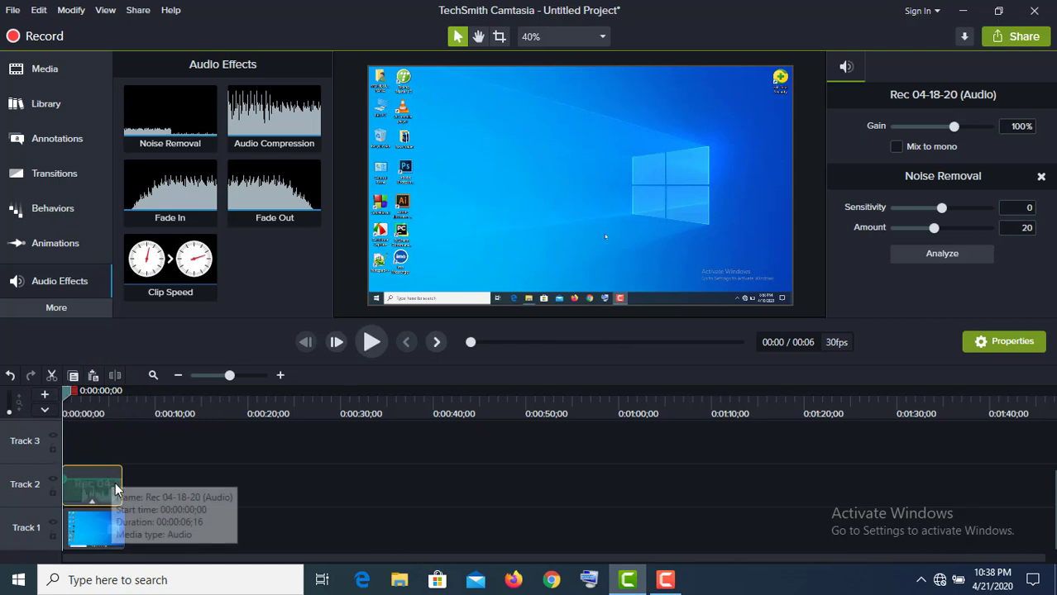
click(369, 344)
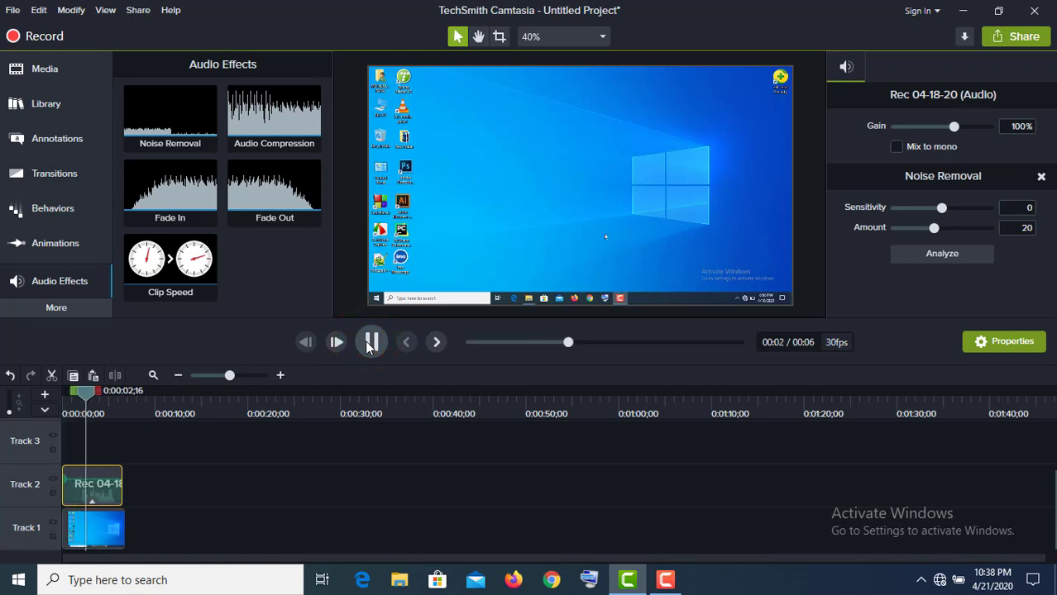
click(369, 342)
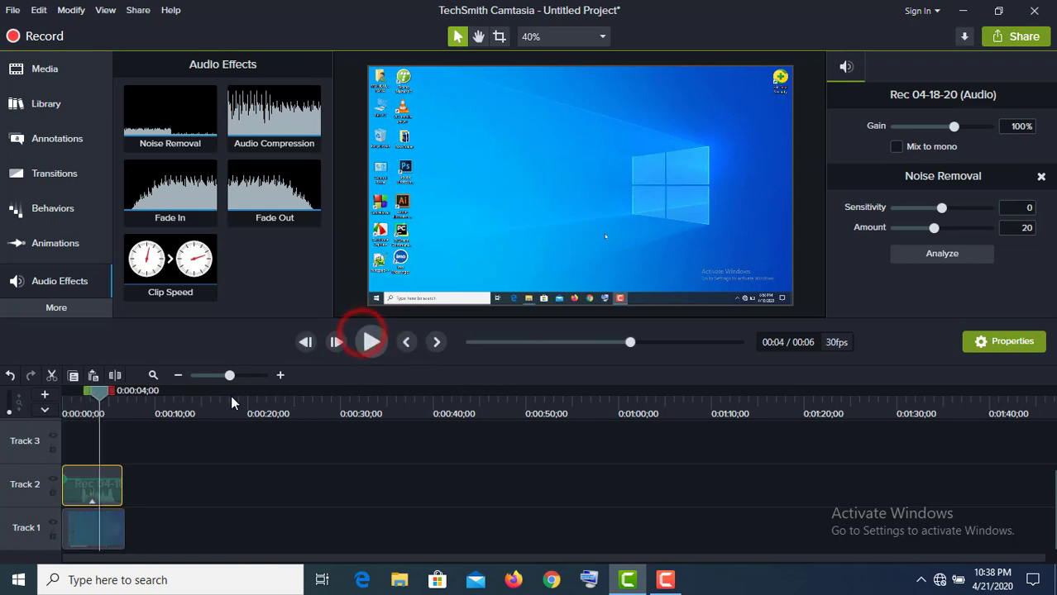
Play the recording from 0:00:00;15 to find where the sound begins in the audio waveform
drag(98, 392, 67, 399)
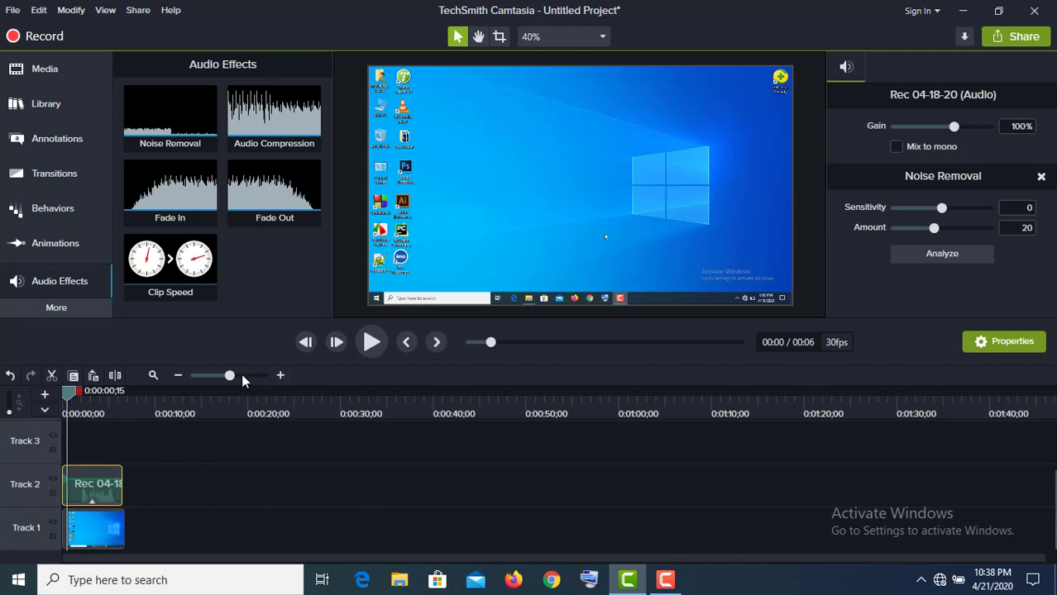
click(280, 375)
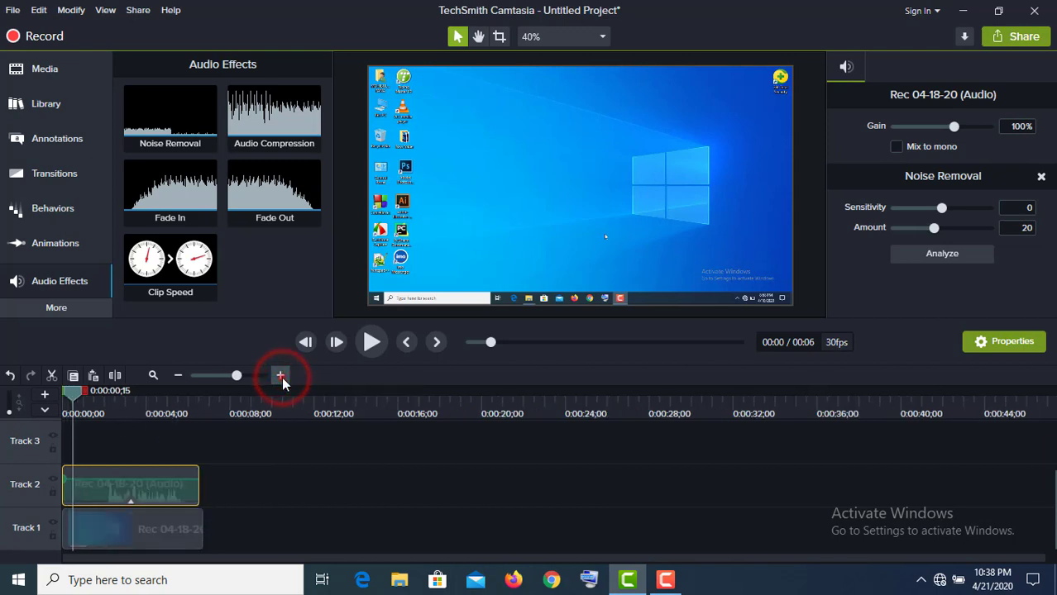
click(280, 375)
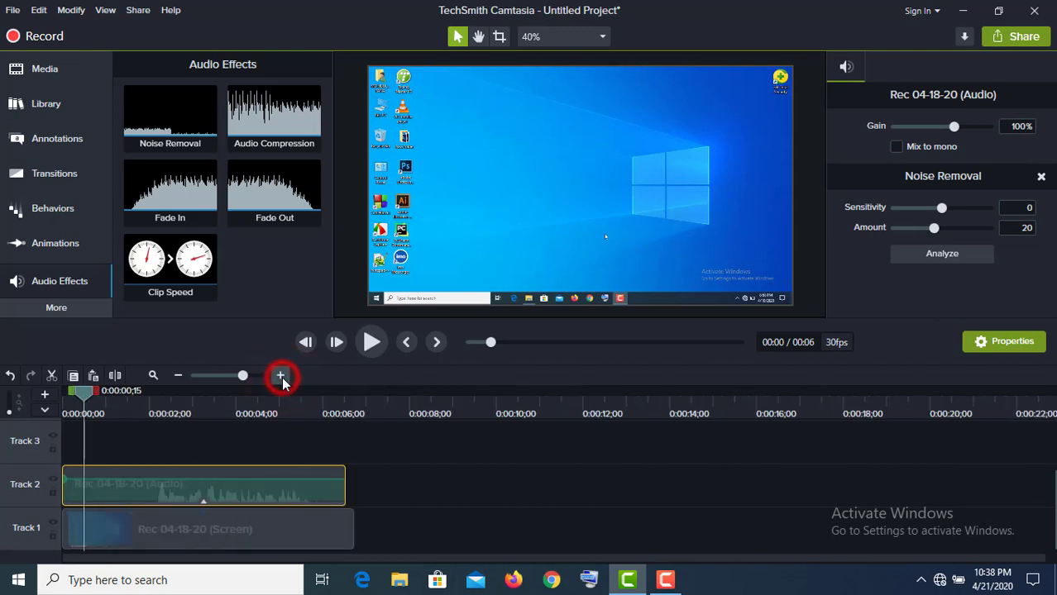
click(427, 506)
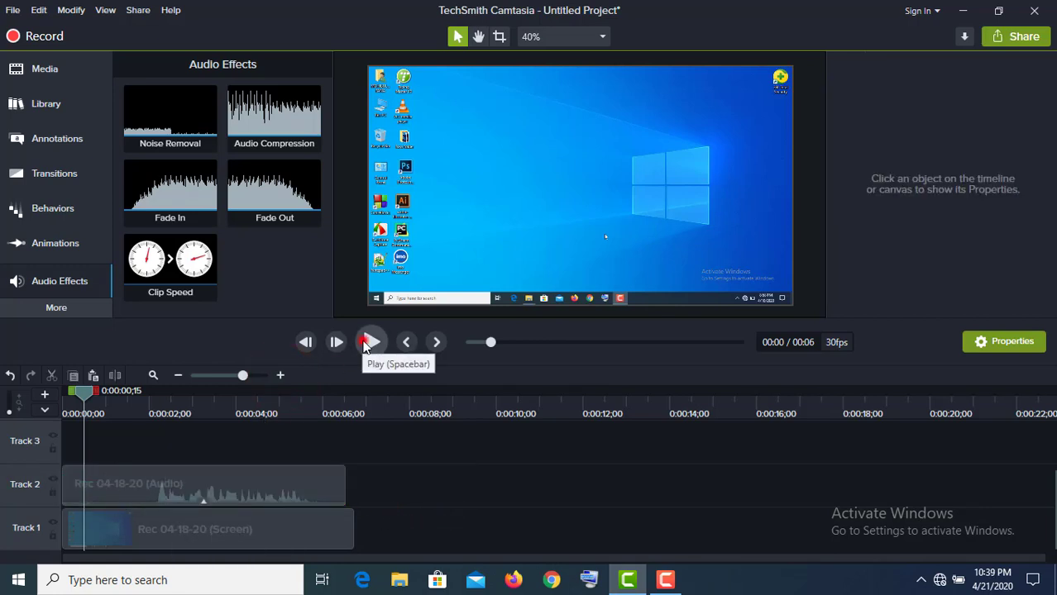
click(366, 343)
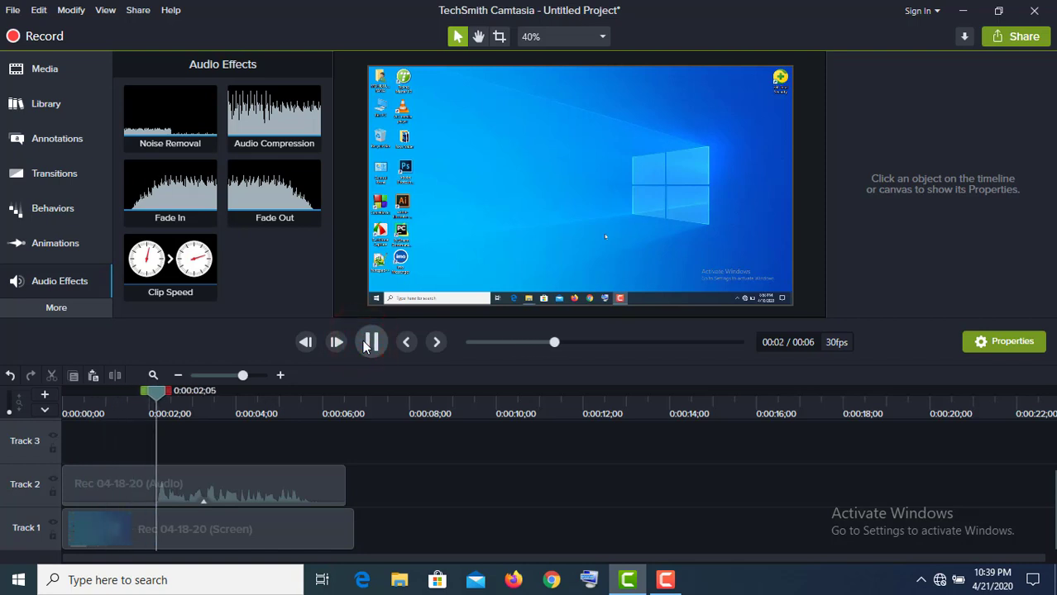
click(368, 343)
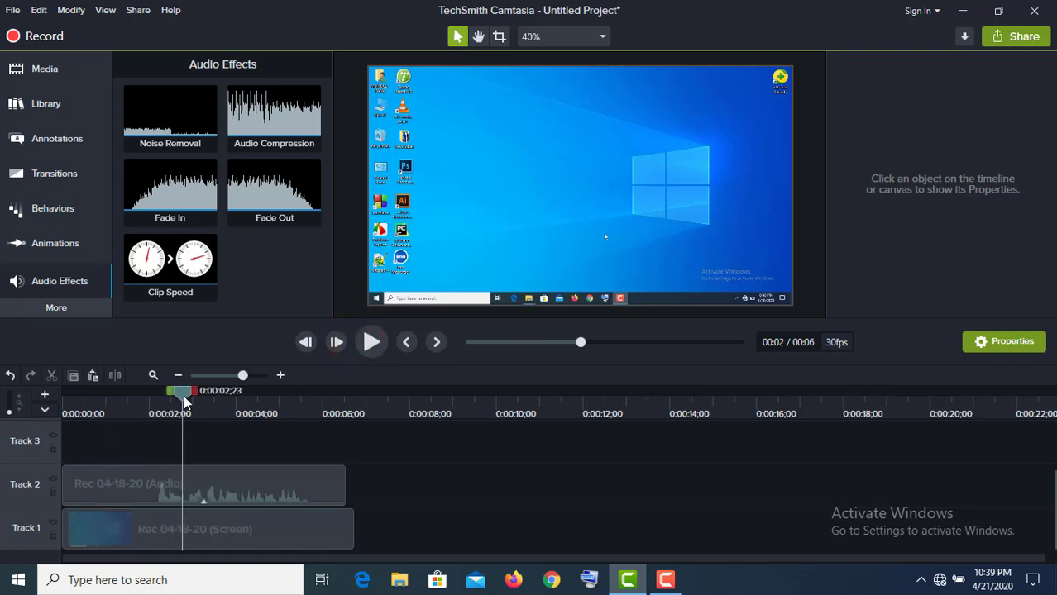
Split the Rec 04-18-20 audio and screen clips together at 0:00:02;05
drag(183, 395, 160, 399)
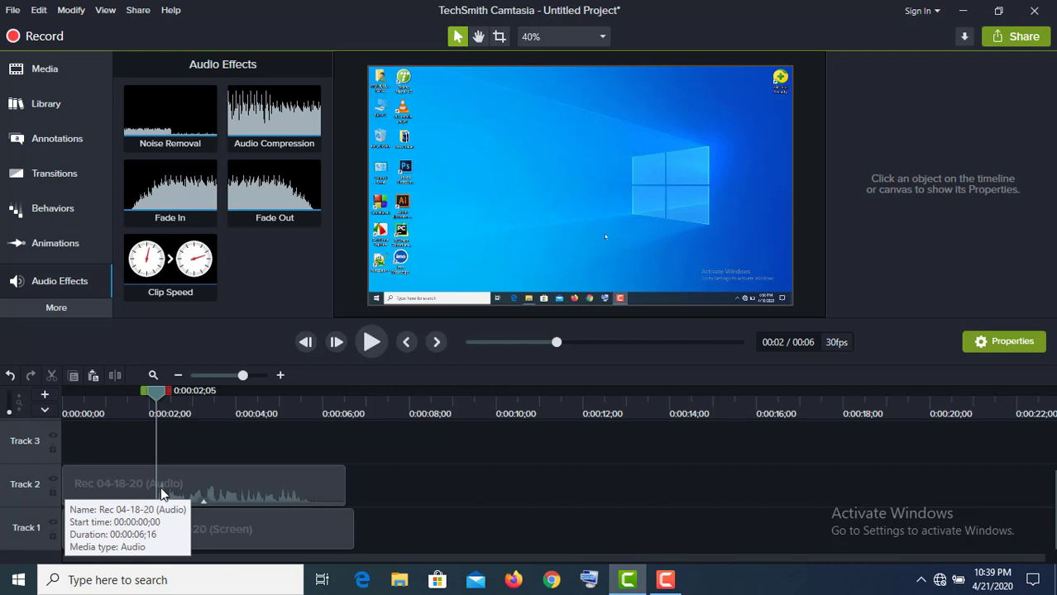
click(143, 486)
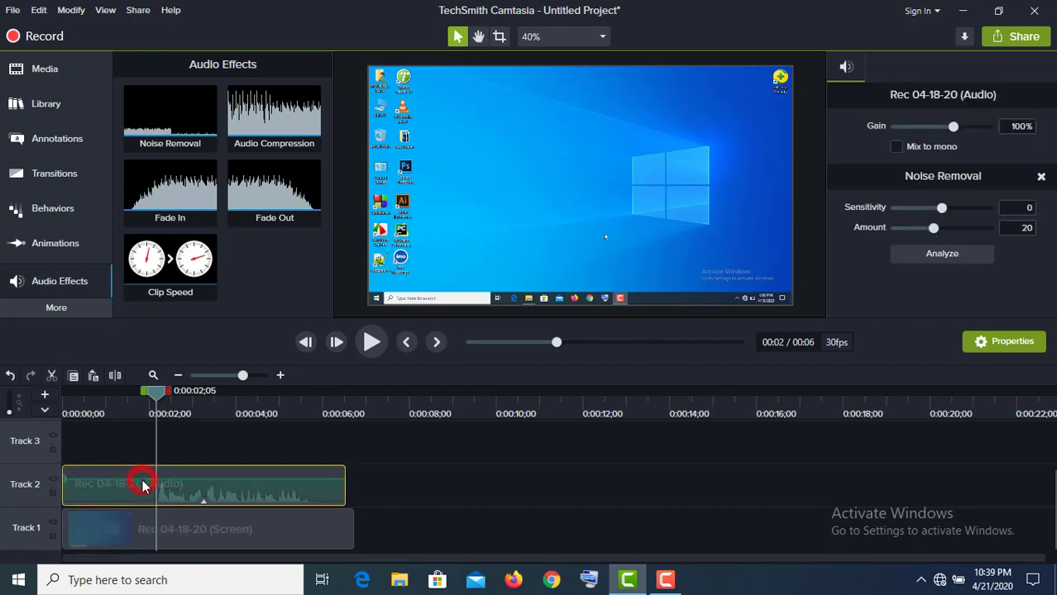
ctrl+click(137, 526)
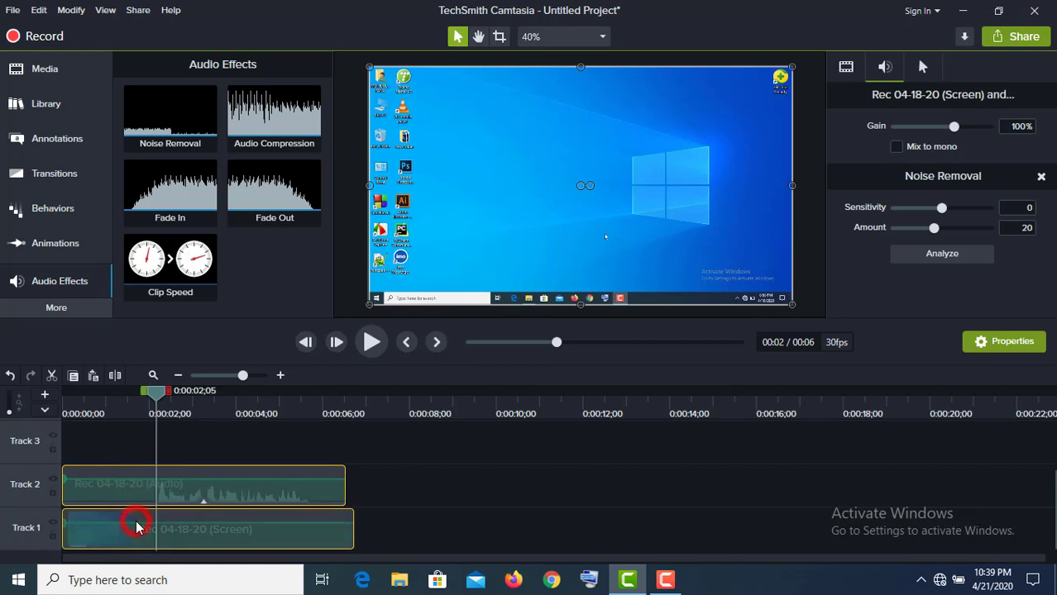
click(136, 443)
click(133, 492)
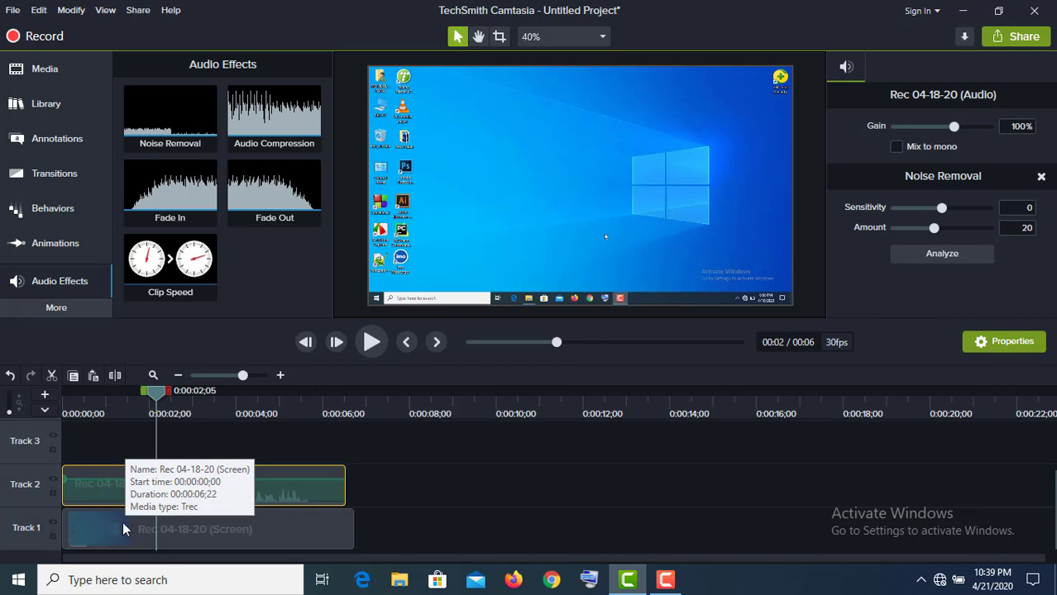
ctrl+click(124, 527)
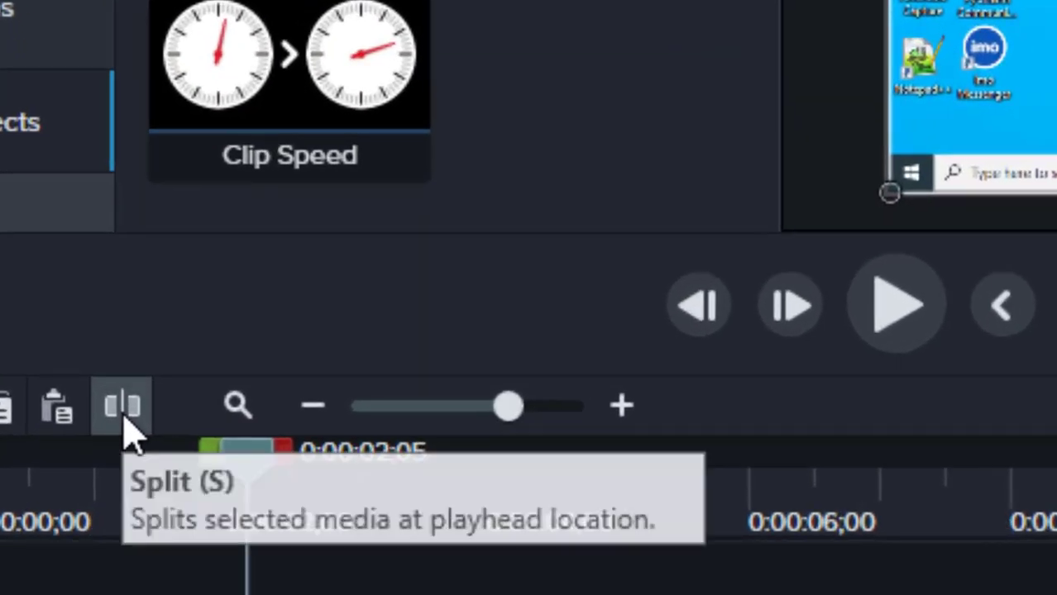
click(122, 407)
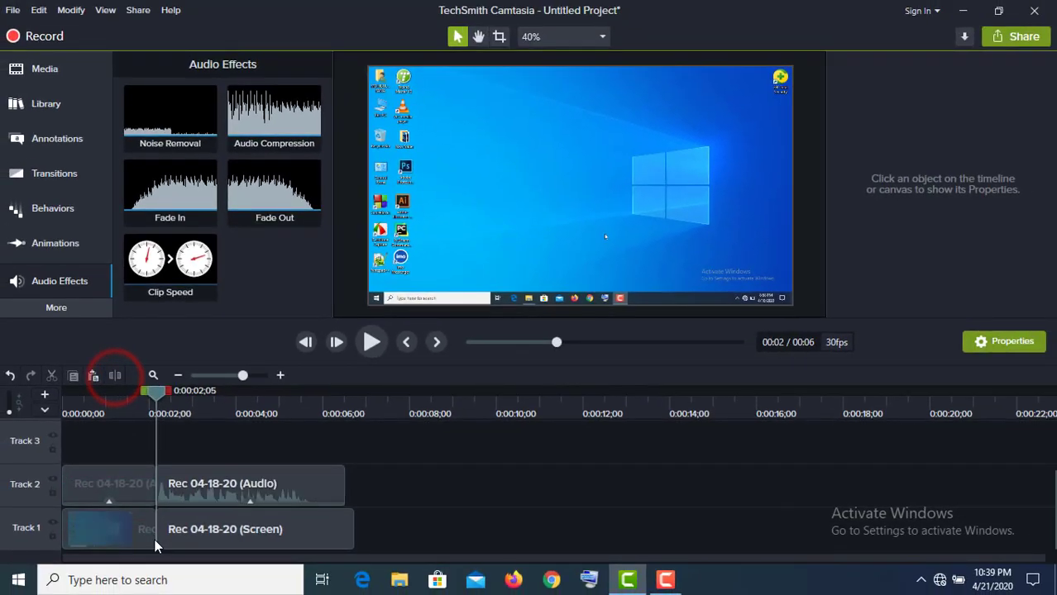
Delete the audio and screen pieces before the split and move the remaining pair to the start of the timeline
drag(211, 446, 222, 558)
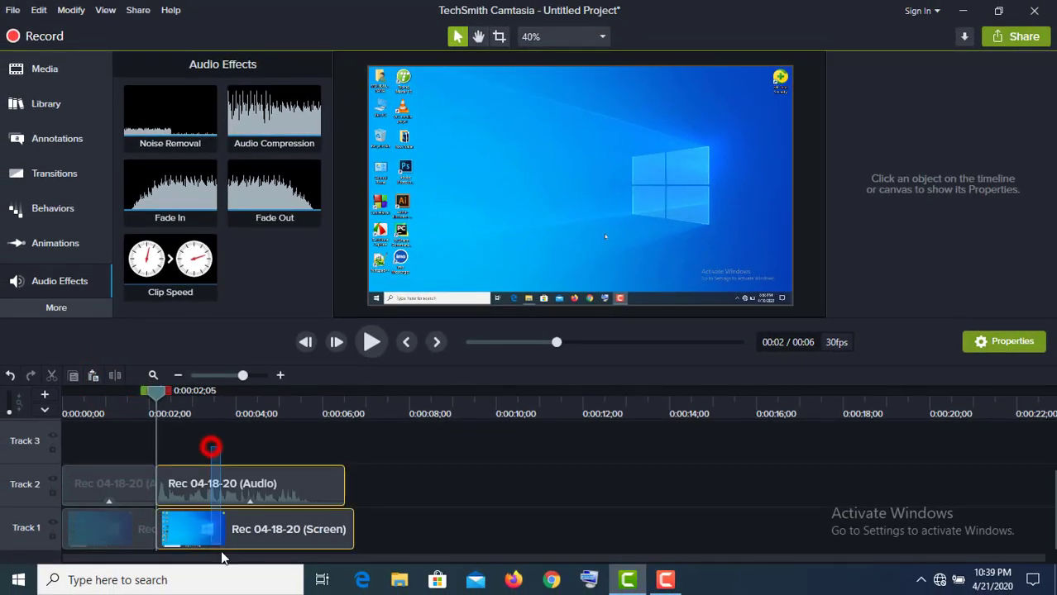
drag(249, 486, 383, 490)
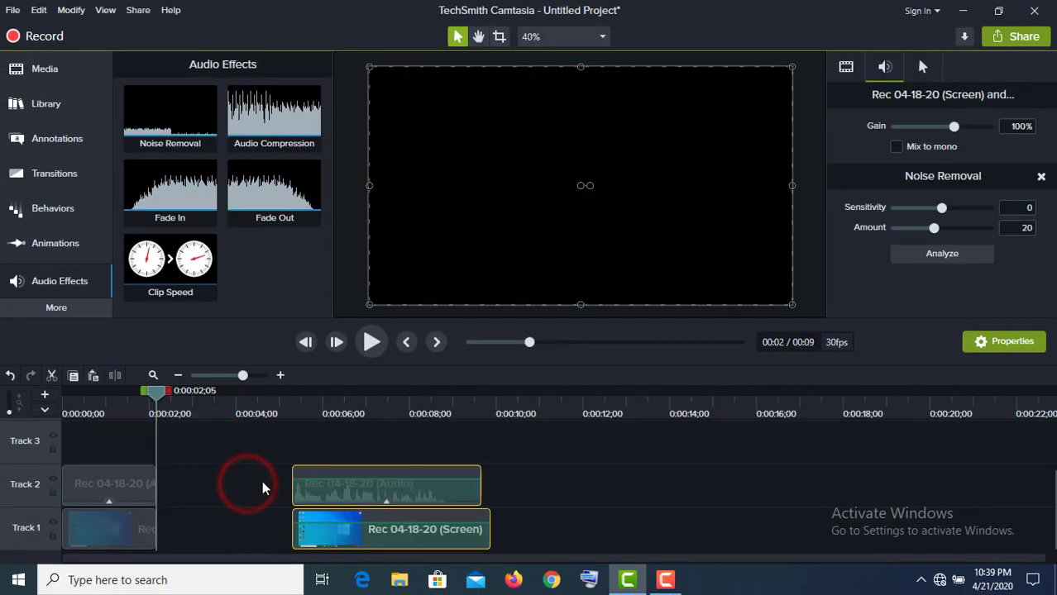
drag(115, 446, 115, 547)
key(Delete)
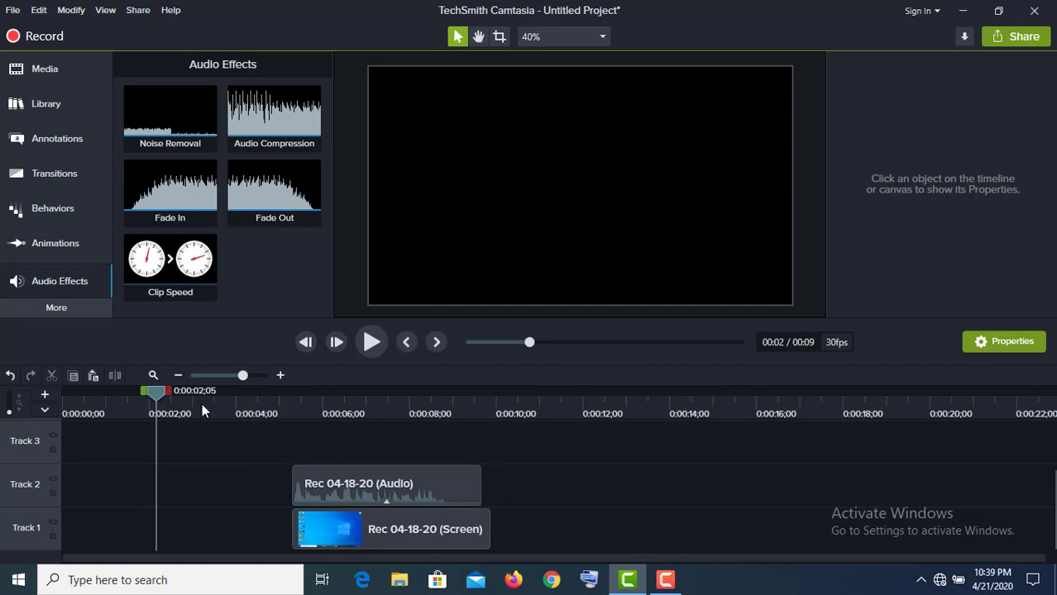
drag(322, 495, 71, 546)
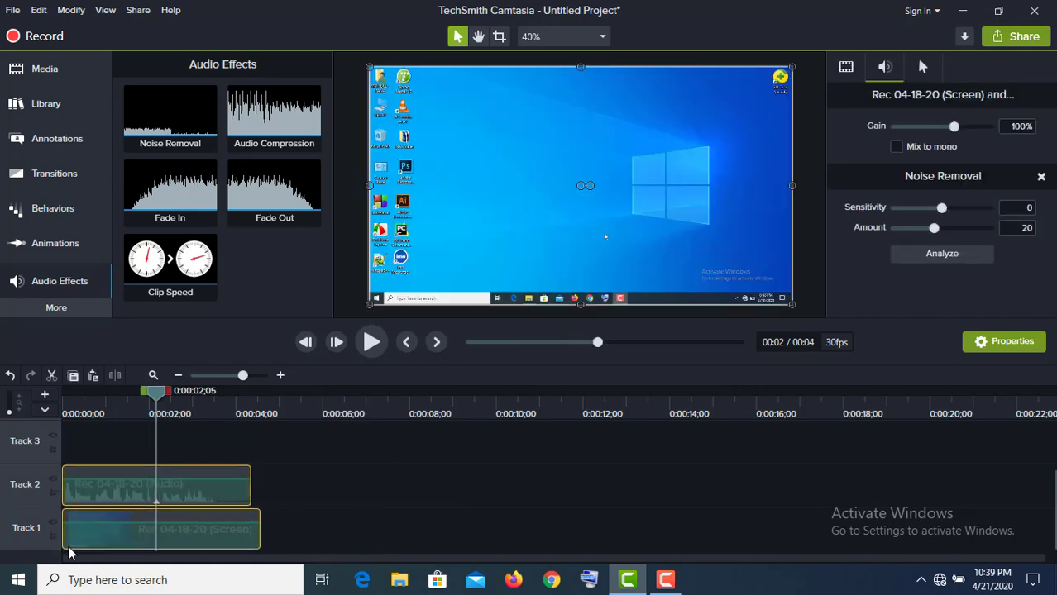
Play the trimmed recording from the beginning to its end
drag(159, 397, 57, 399)
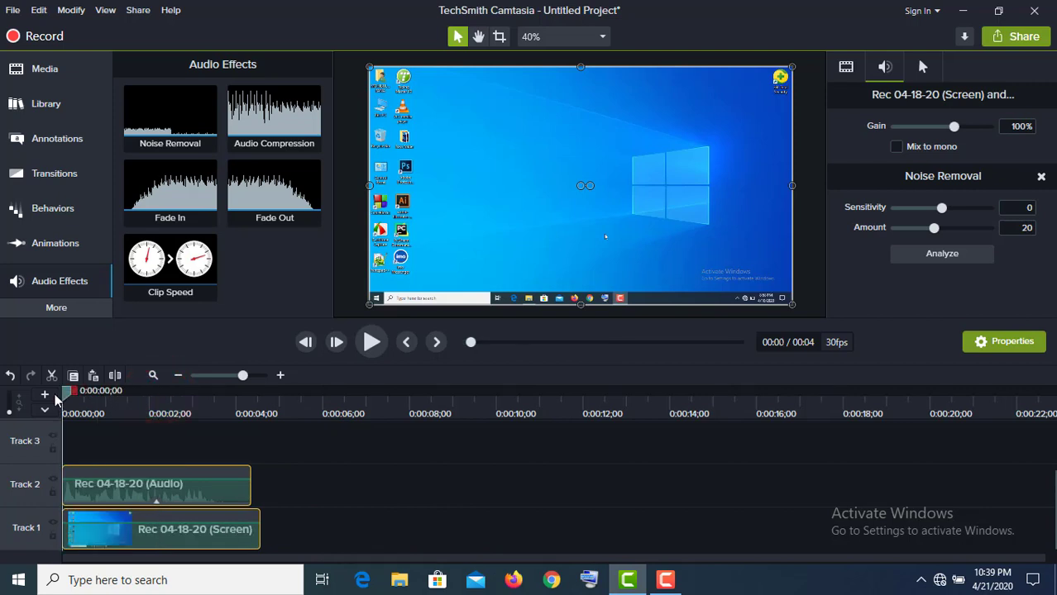
click(358, 352)
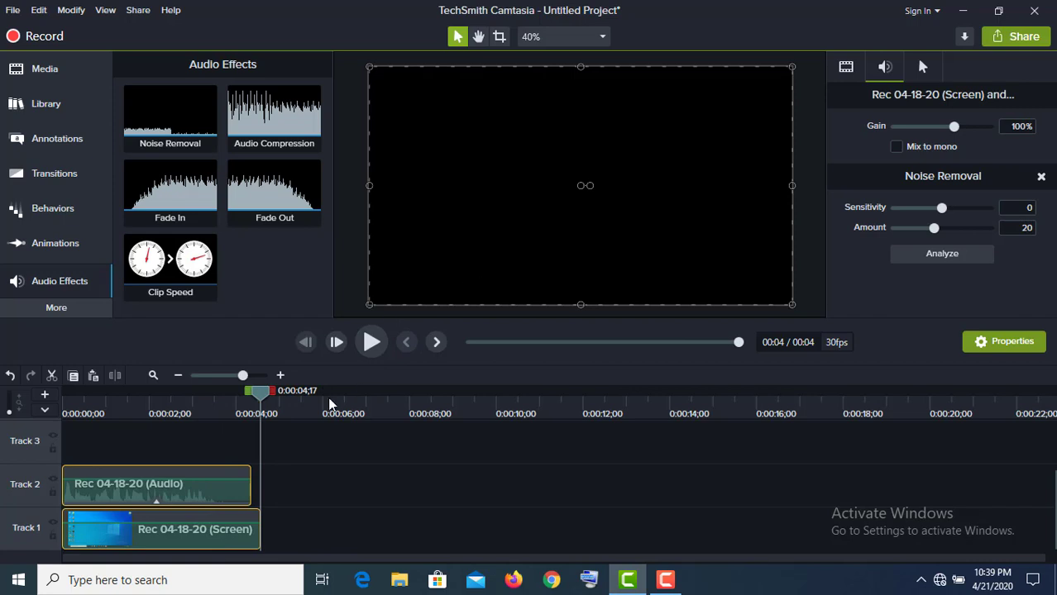
click(248, 457)
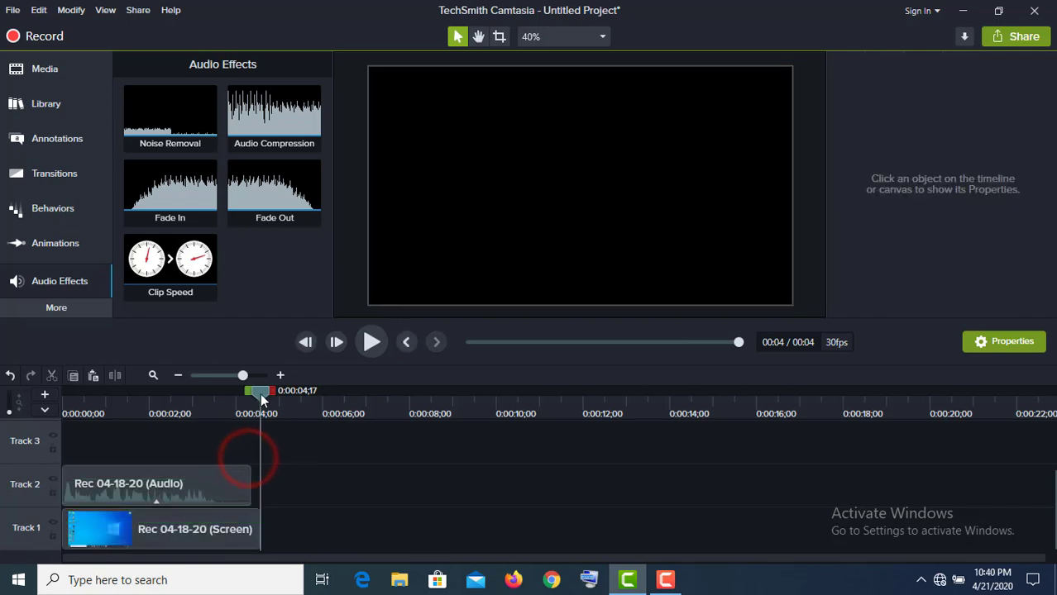
Split the audio and screen clips together at 0:00:03;12, near the end of the recording
drag(246, 396, 207, 413)
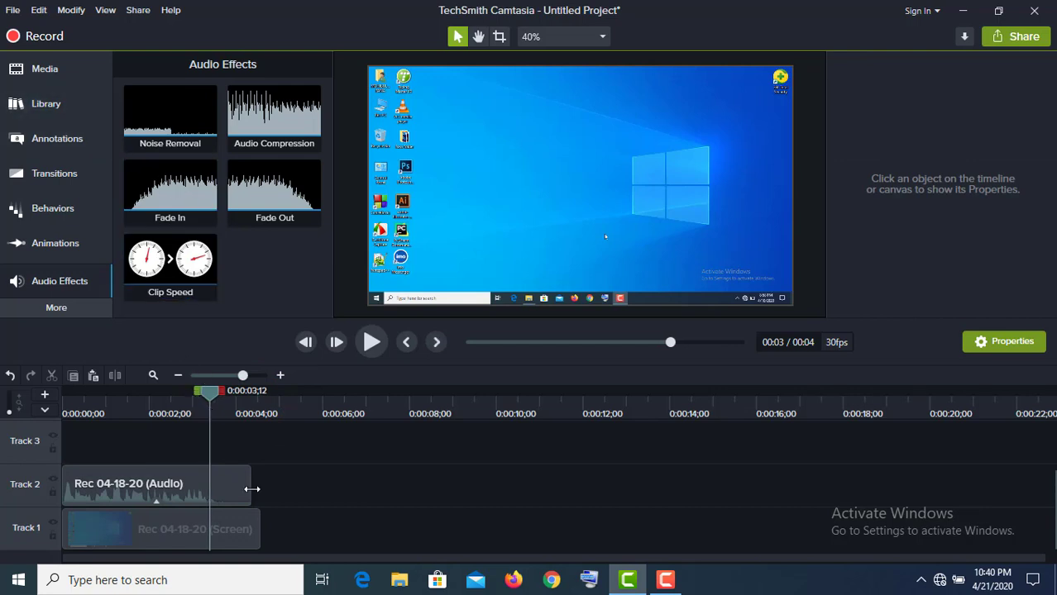
click(248, 491)
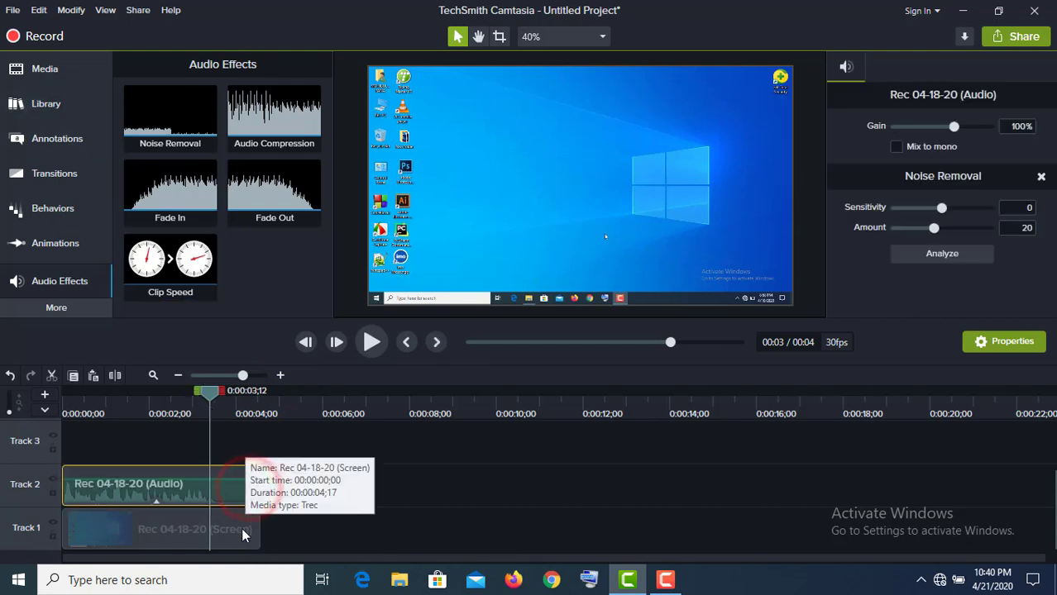
ctrl+click(242, 535)
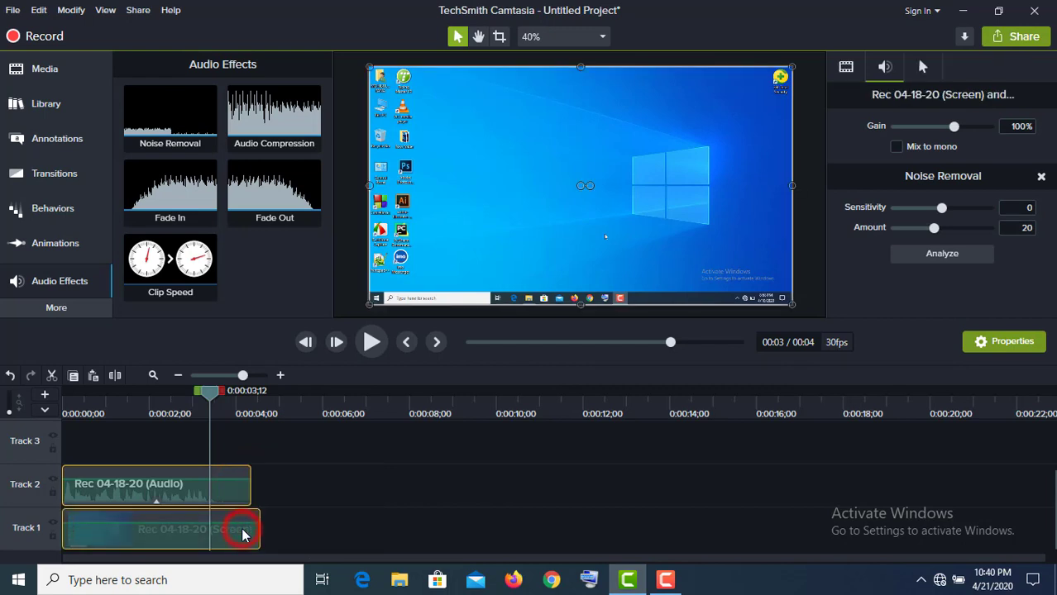
click(115, 376)
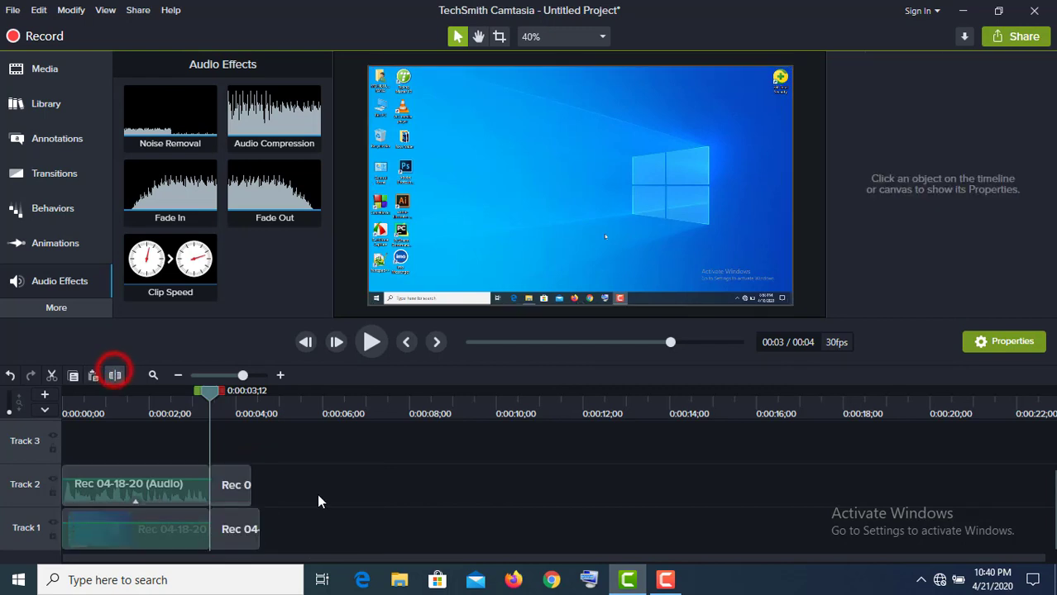
Delete the audio and screen pieces that follow the split at 0:00:03;12
click(223, 488)
ctrl+click(233, 535)
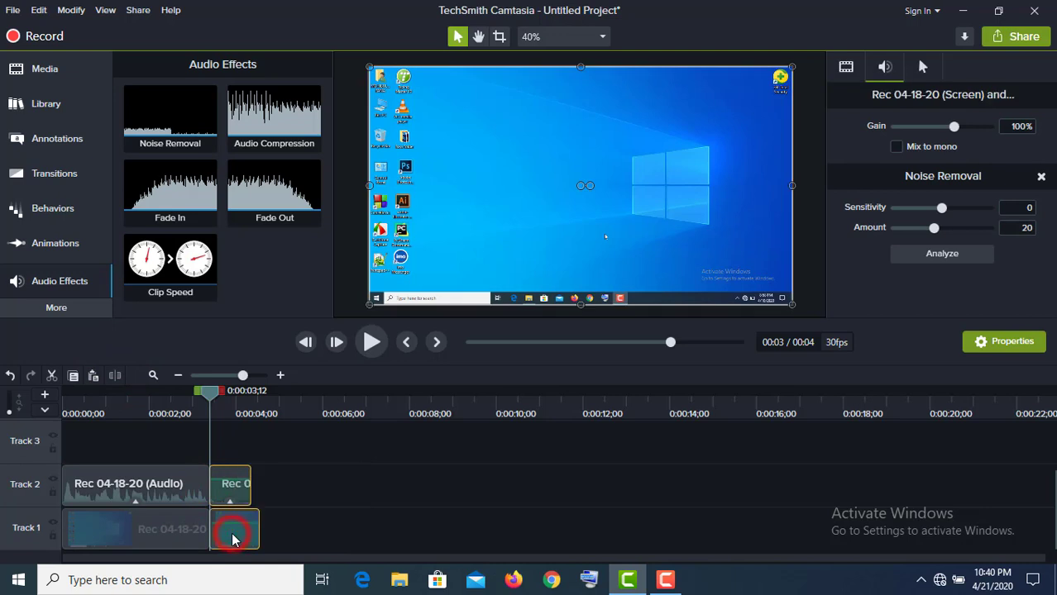
key(Delete)
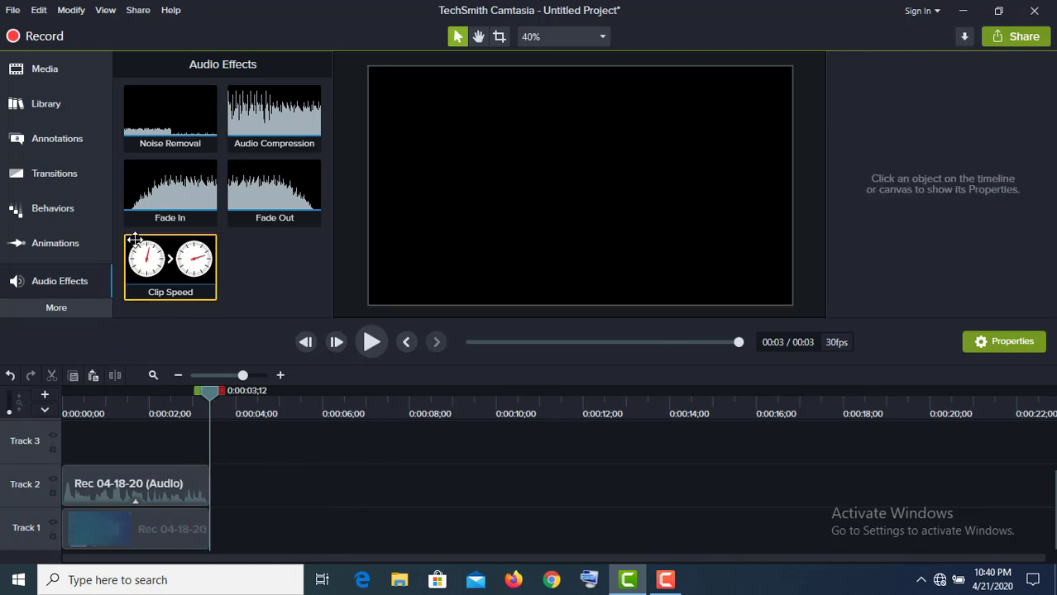
Import the video 8.mp4 from the Intro folder into the media bin
click(55, 77)
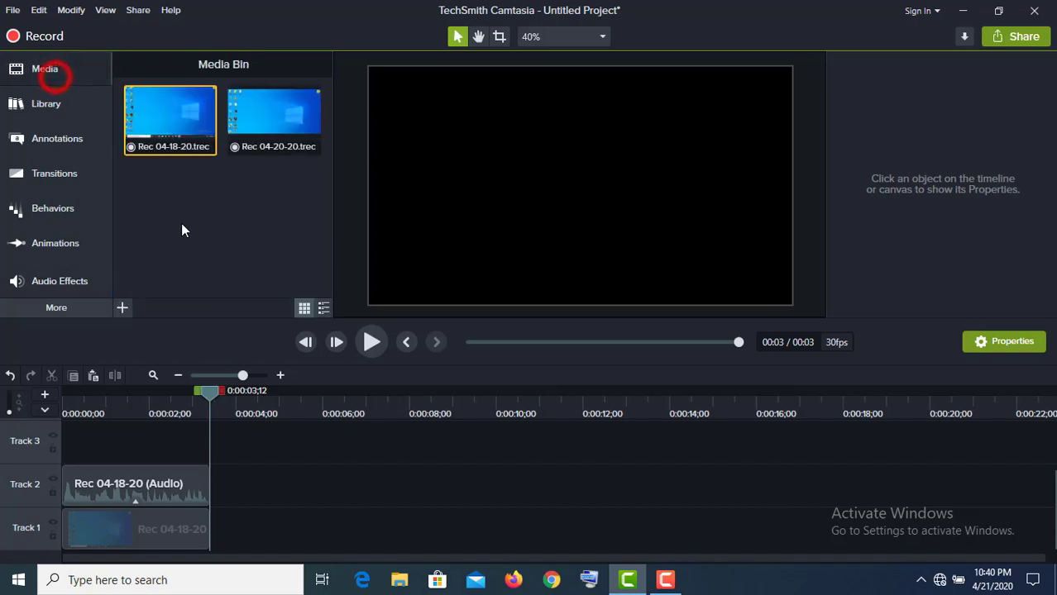
click(122, 308)
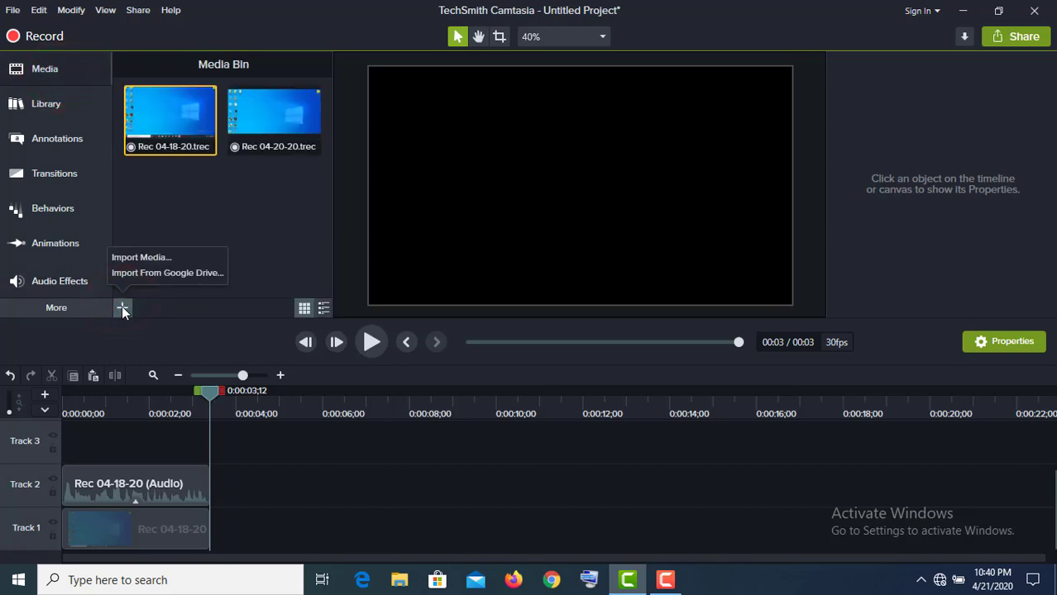
click(134, 257)
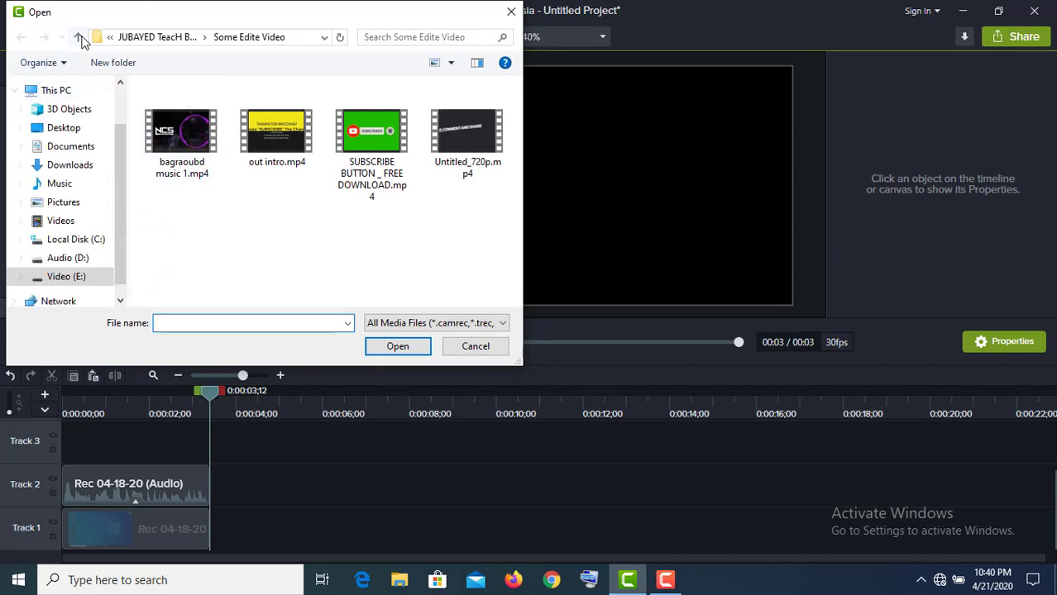
click(80, 37)
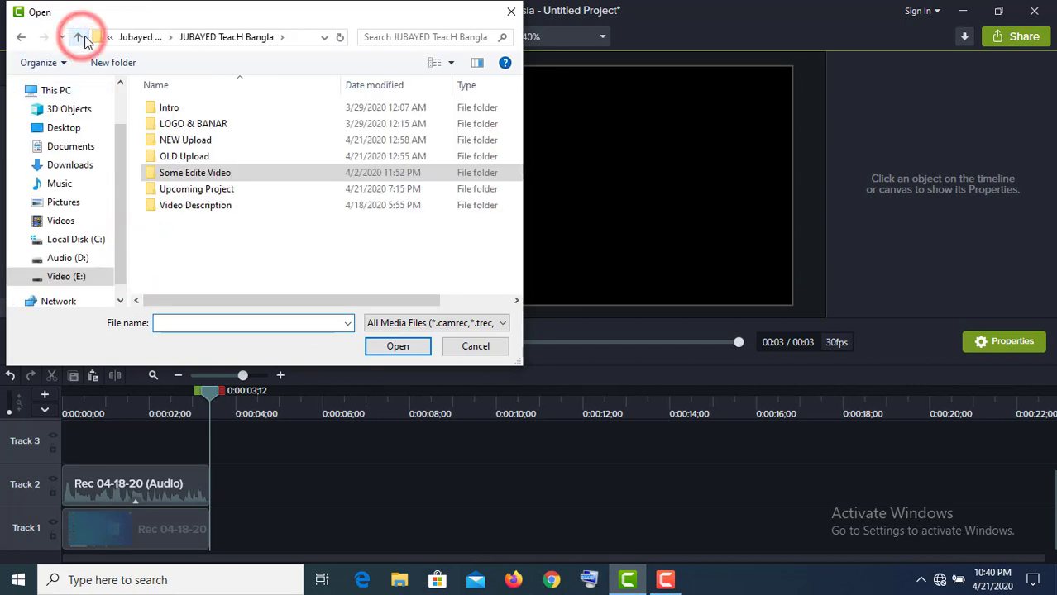
click(182, 111)
double_click(182, 111)
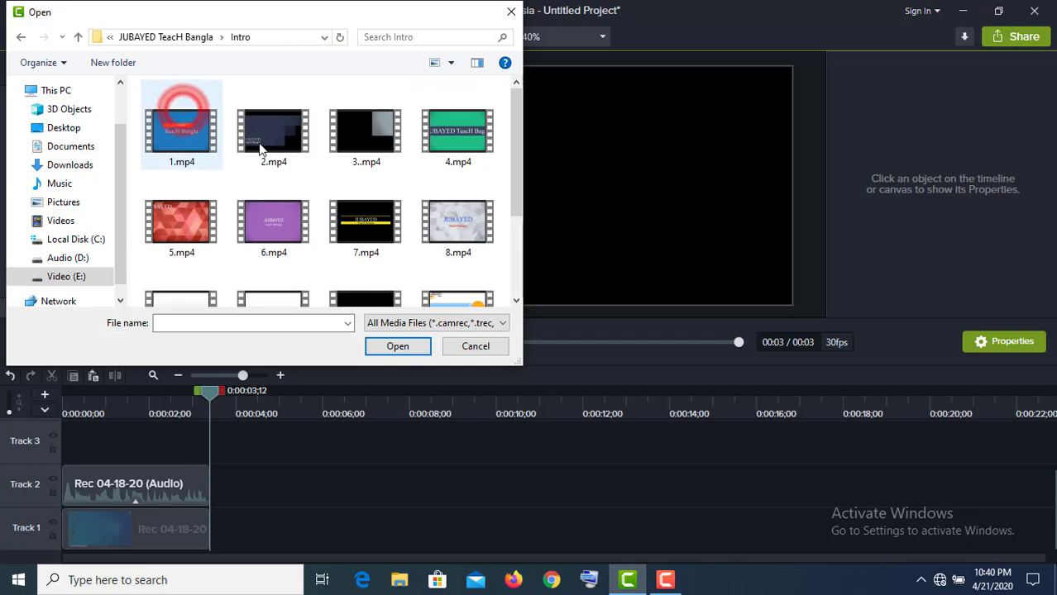
click(458, 215)
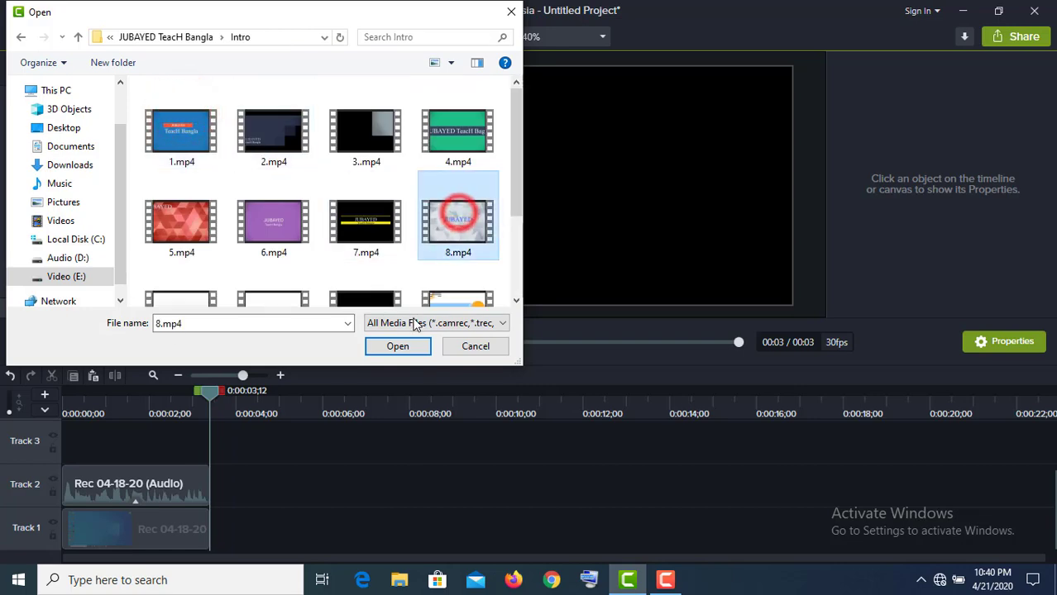
click(398, 347)
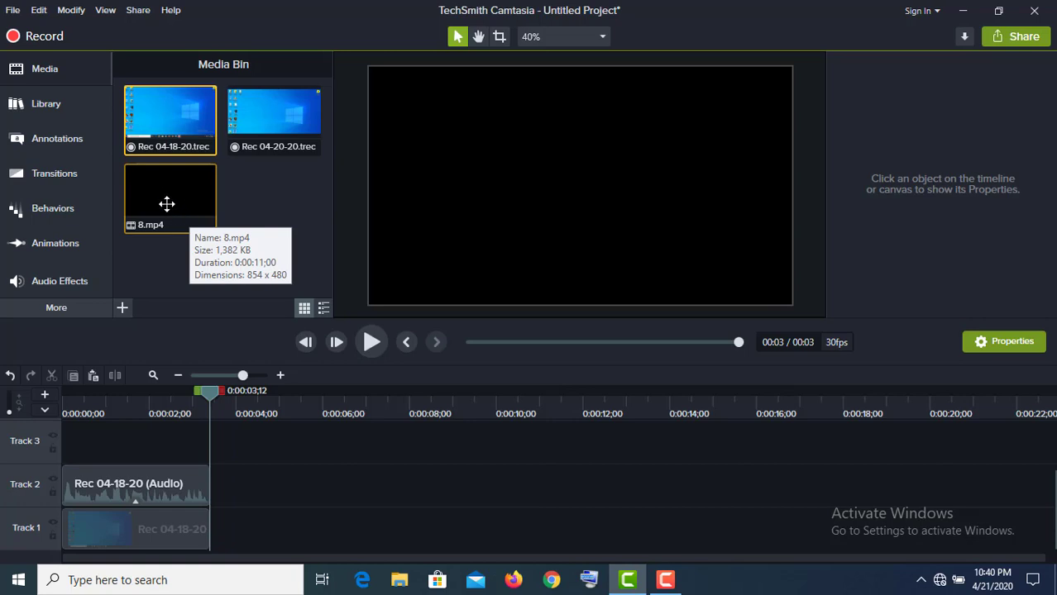
Place 8.mp4 on Track 1 directly after the trimmed Rec 04-18-20 screen clip
drag(171, 197, 296, 482)
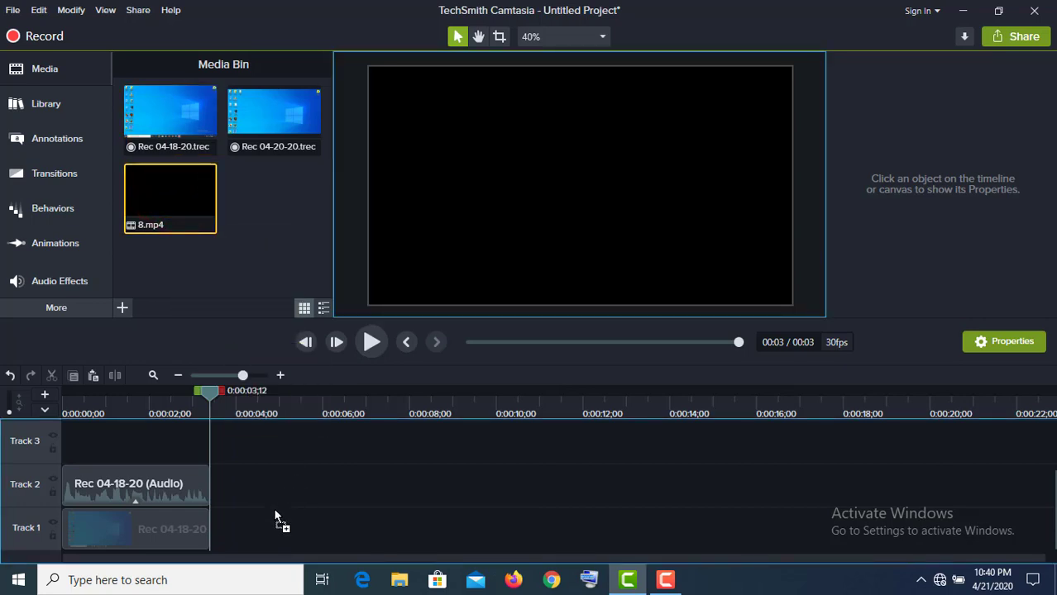
drag(245, 526, 212, 530)
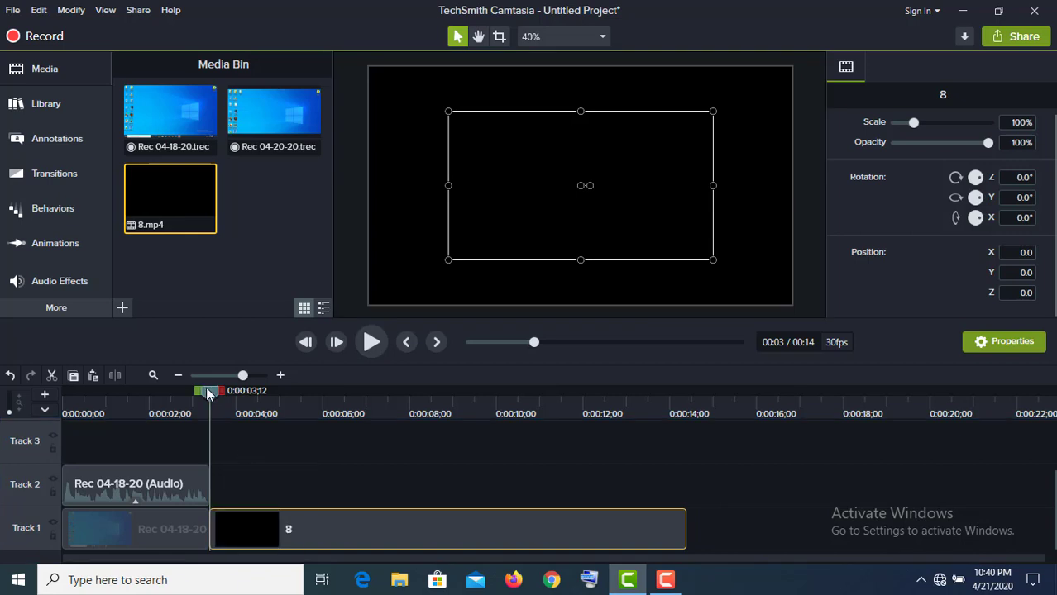
Preview the join, stop at 0:00:05;25 and enlarge clip 8 to about 159.9% so that it fills the canvas
drag(196, 393, 177, 397)
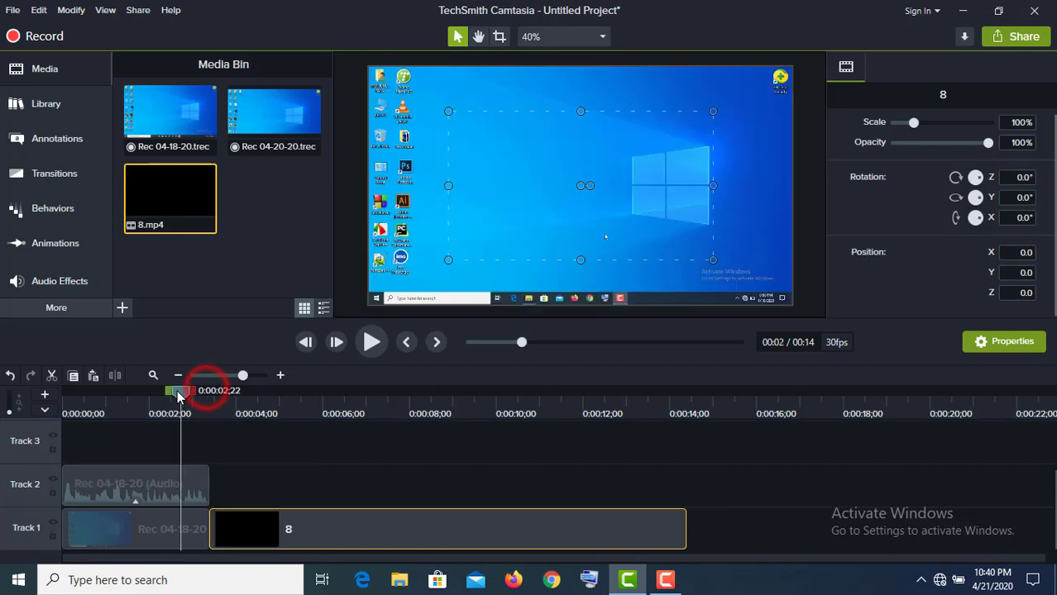
click(370, 342)
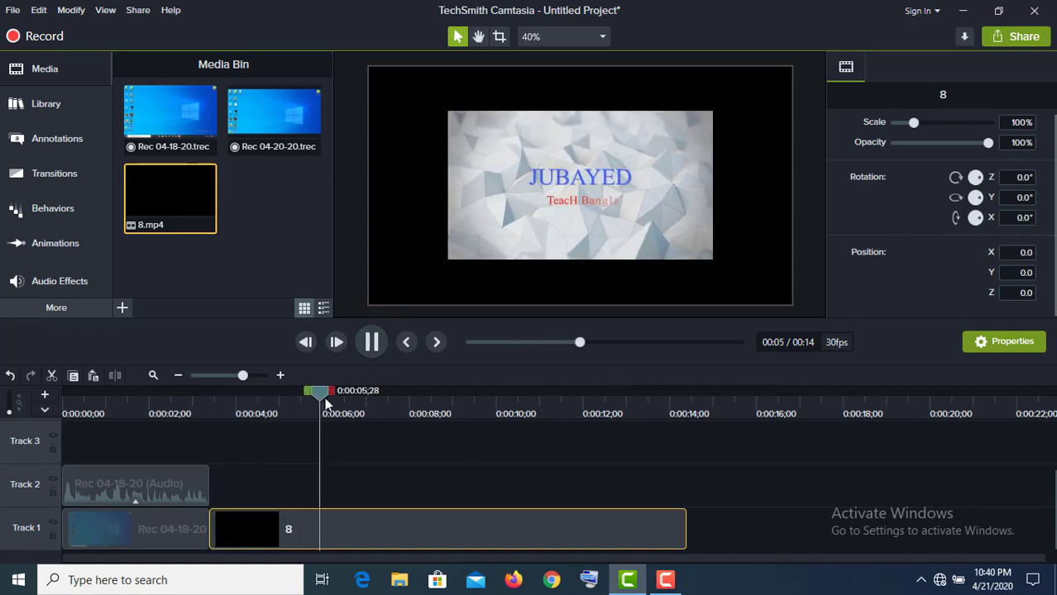
click(316, 413)
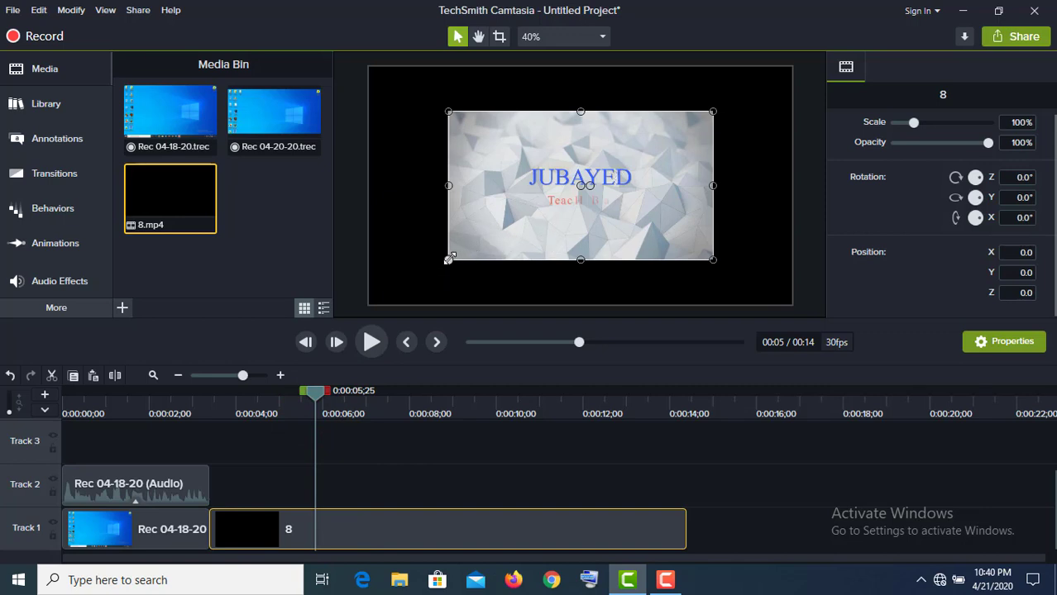
drag(449, 257, 369, 289)
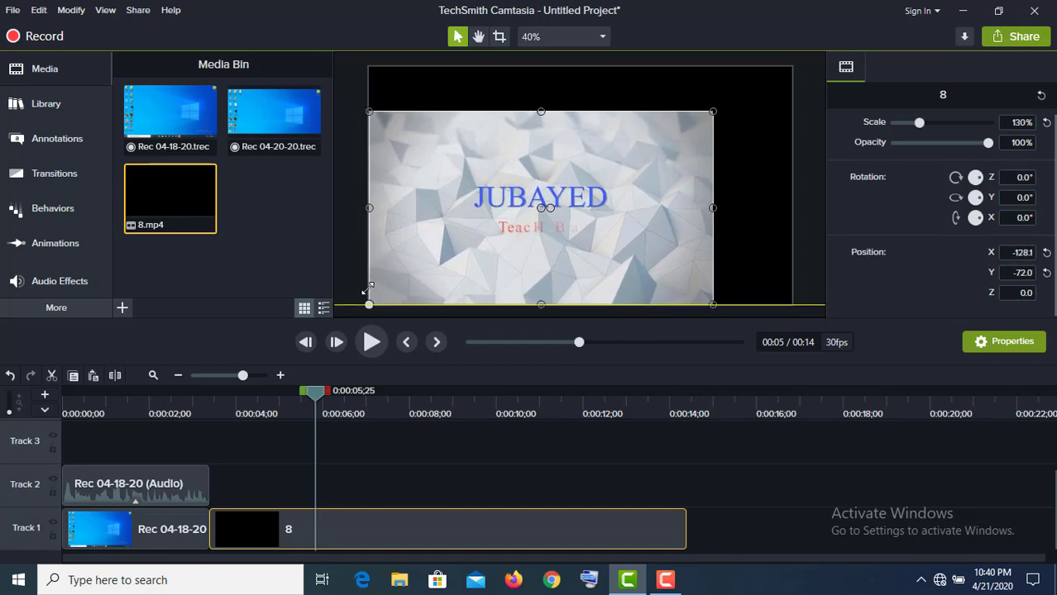
drag(712, 109, 785, 74)
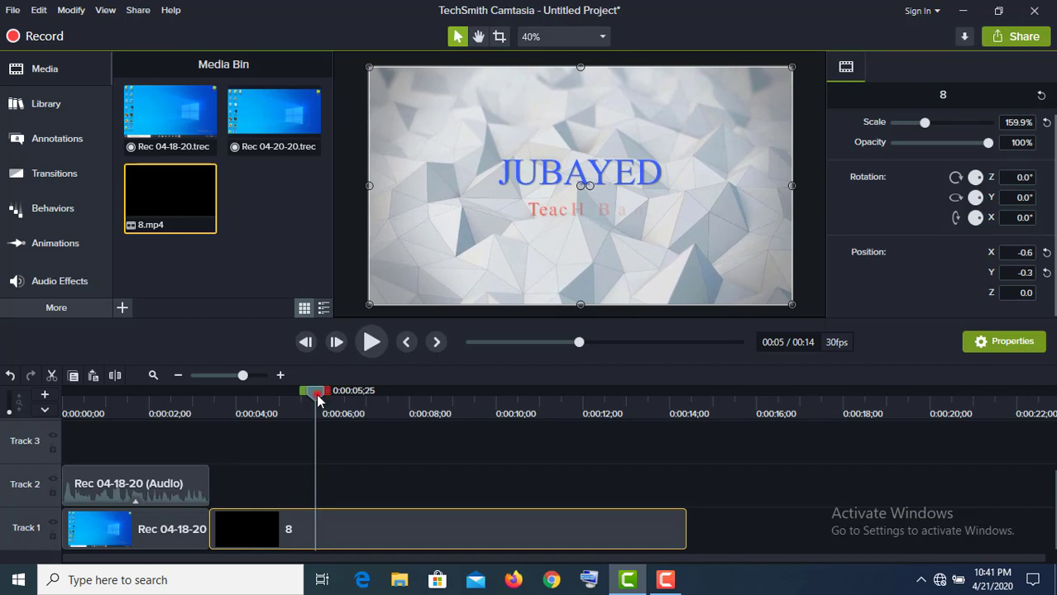
Play the timeline from 0:00:02;24 across the cut into the enlarged intro clip
drag(317, 399, 188, 402)
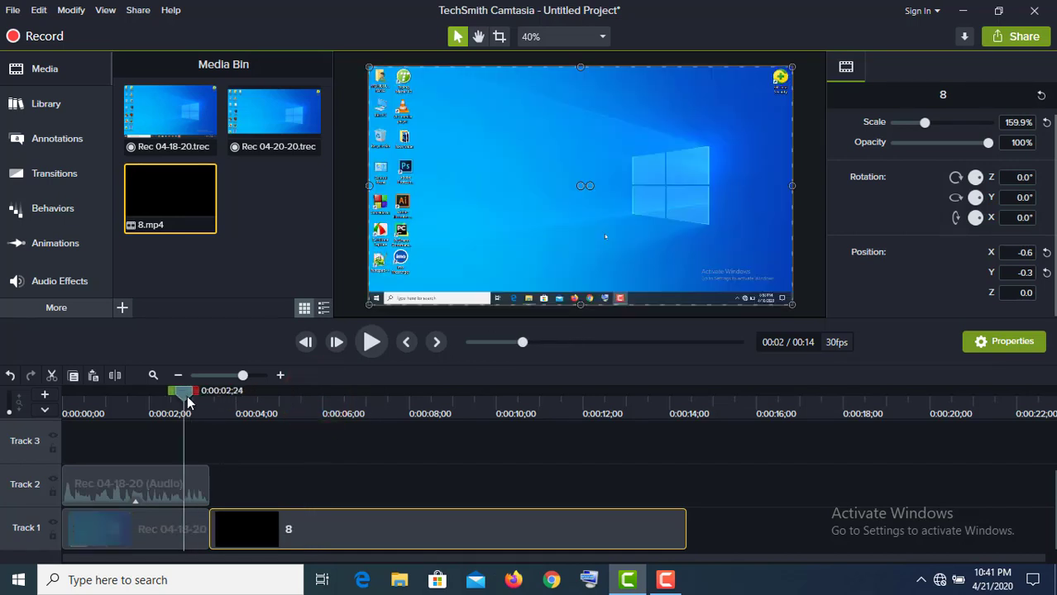
click(371, 342)
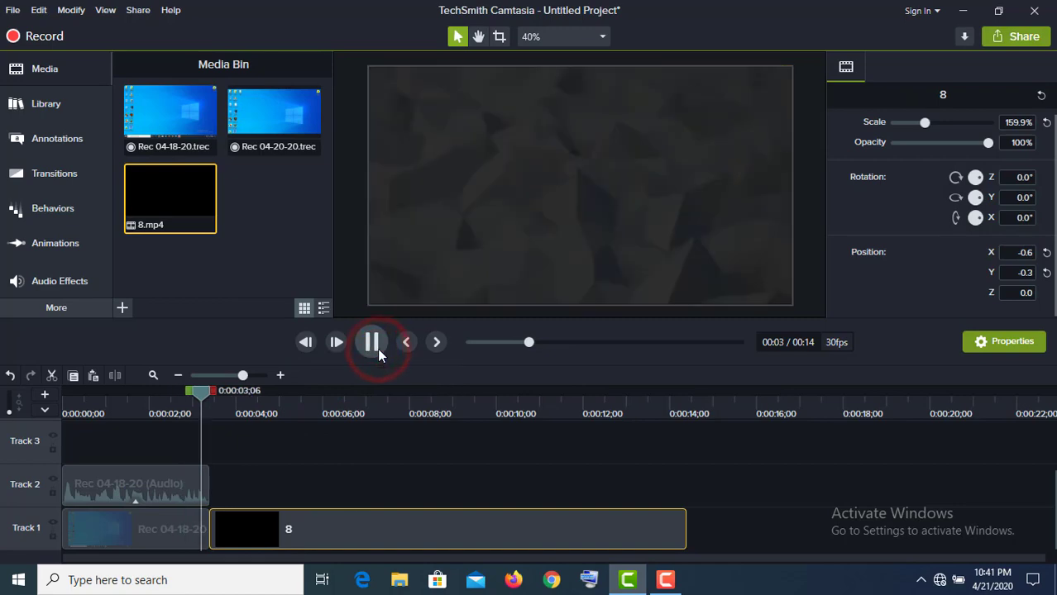
click(371, 342)
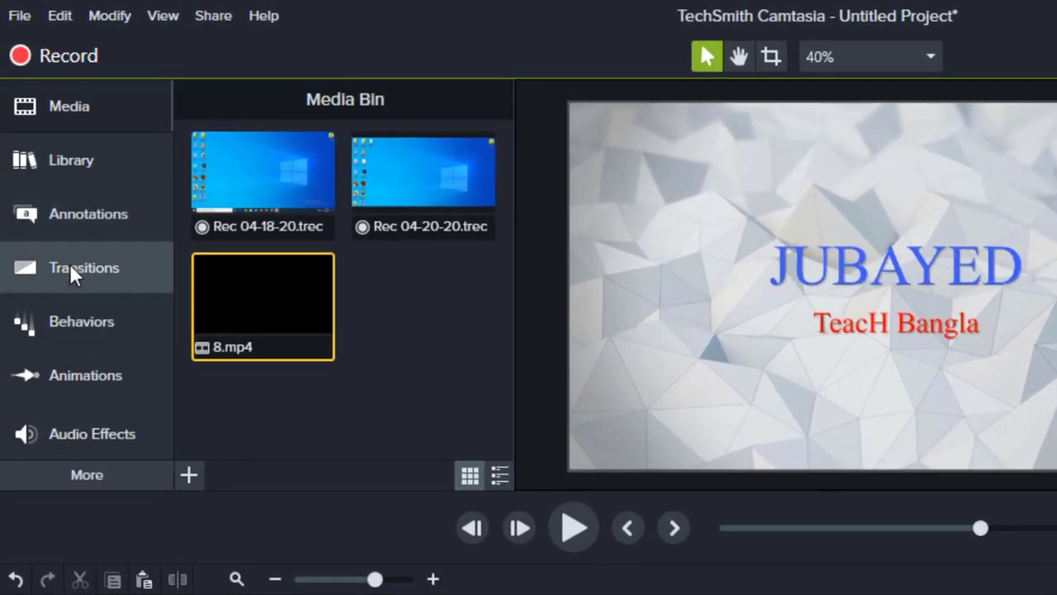
Add the transition listed below Circle stretch at the cut between the Rec 04-18-20 screen clip and clip 8
click(45, 173)
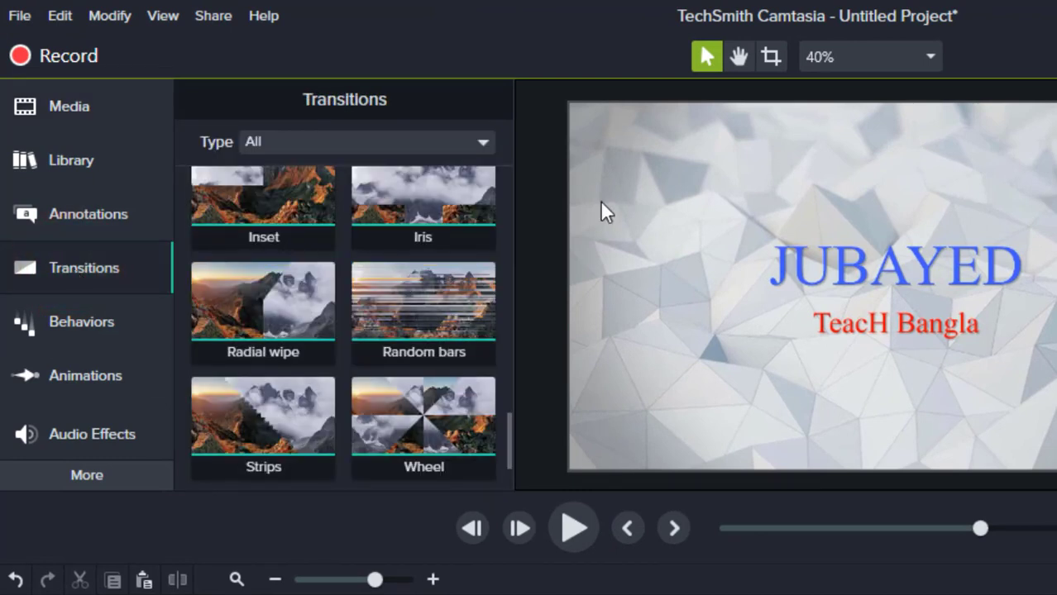
click(502, 200)
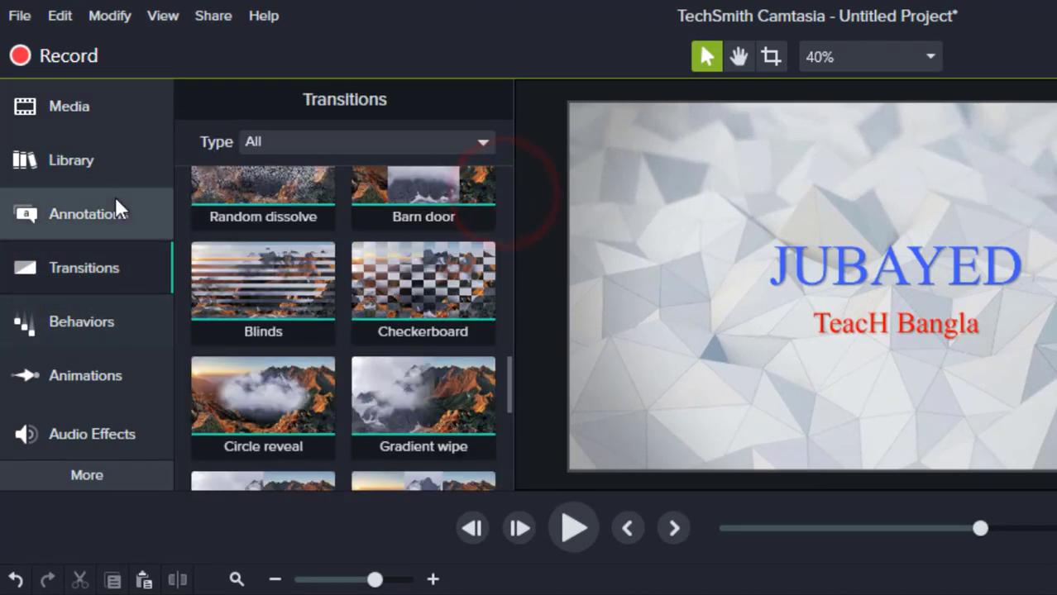
click(94, 263)
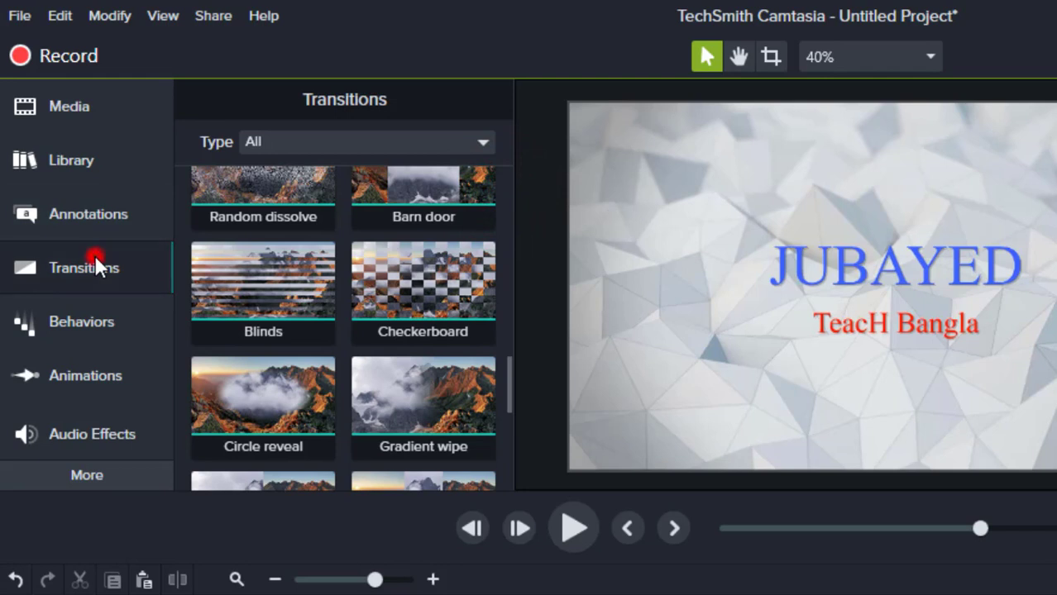
click(66, 263)
drag(506, 362, 503, 173)
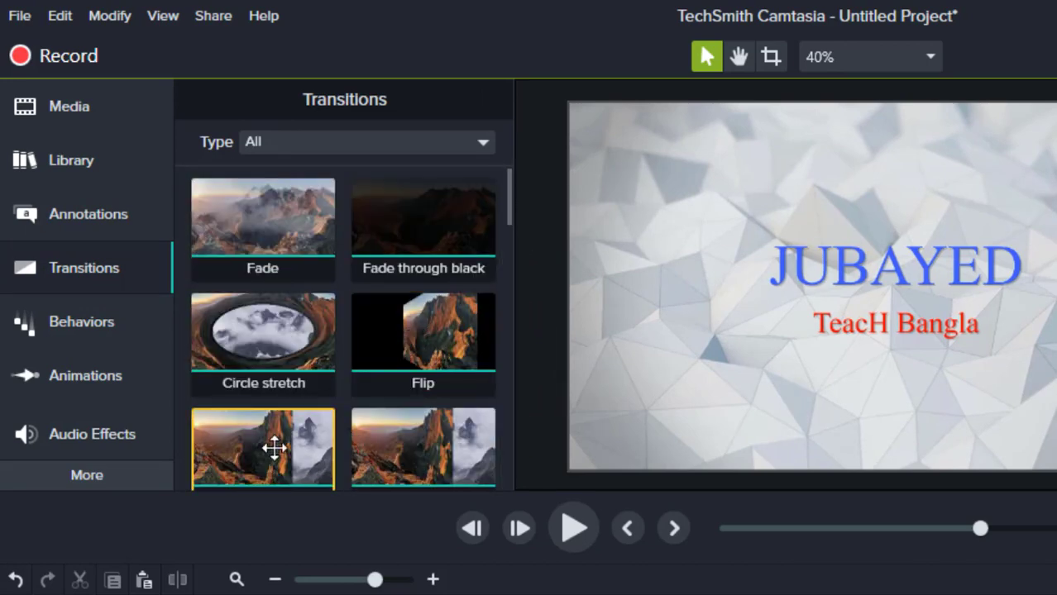
drag(273, 447, 274, 447)
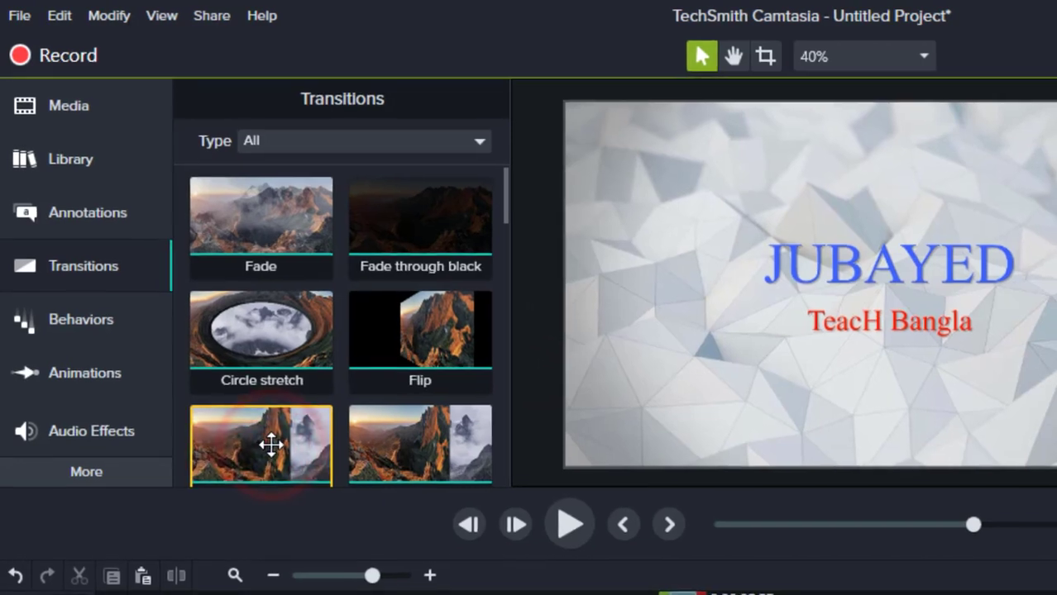
drag(208, 340, 285, 496)
drag(243, 424, 207, 533)
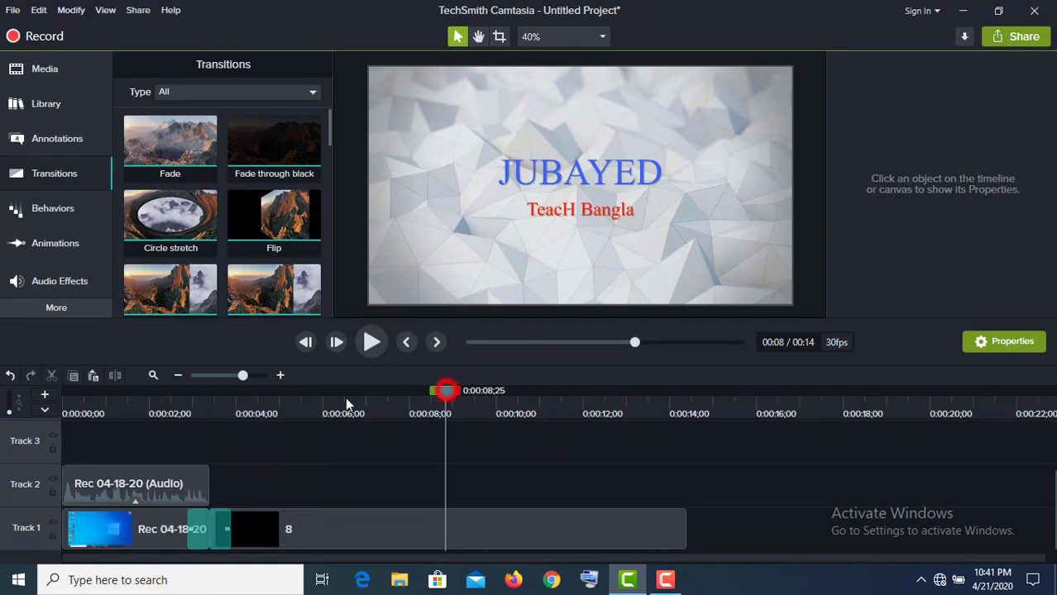
Play the section around the new transition twice, starting shortly before the cut each time
drag(347, 404, 185, 406)
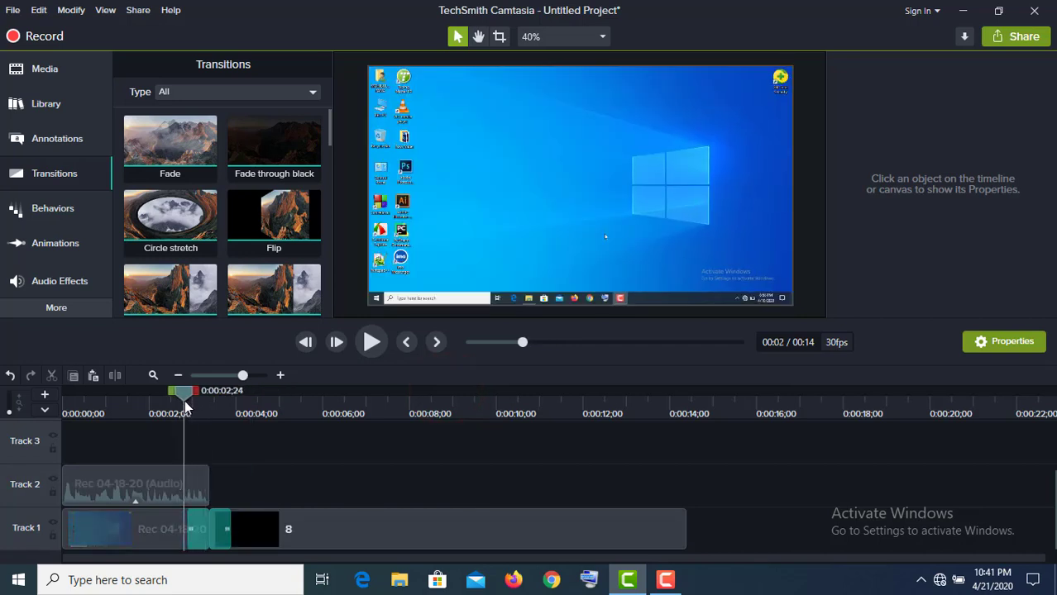
click(367, 343)
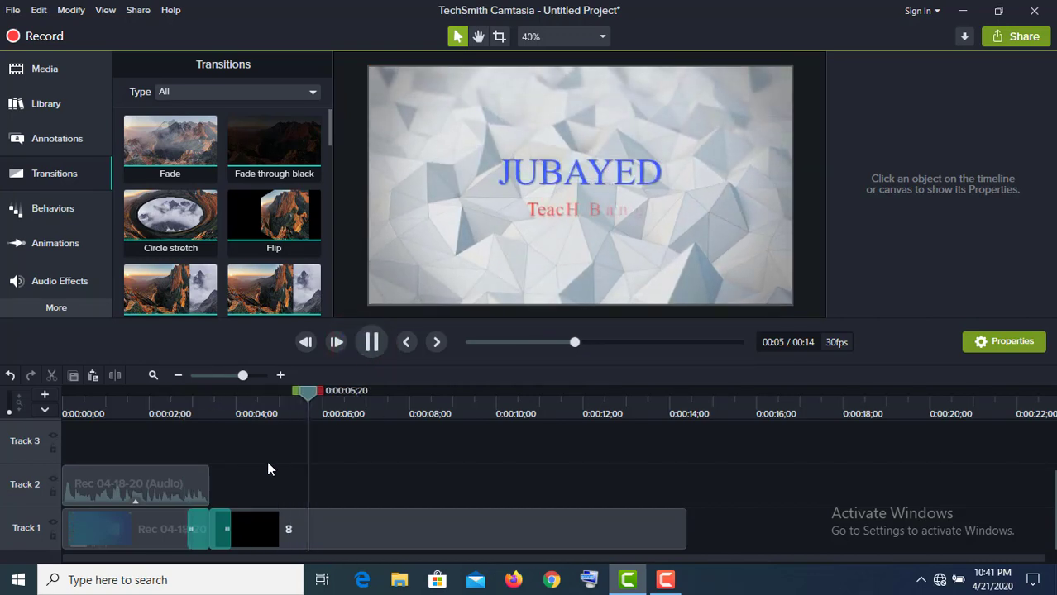
click(369, 342)
click(541, 345)
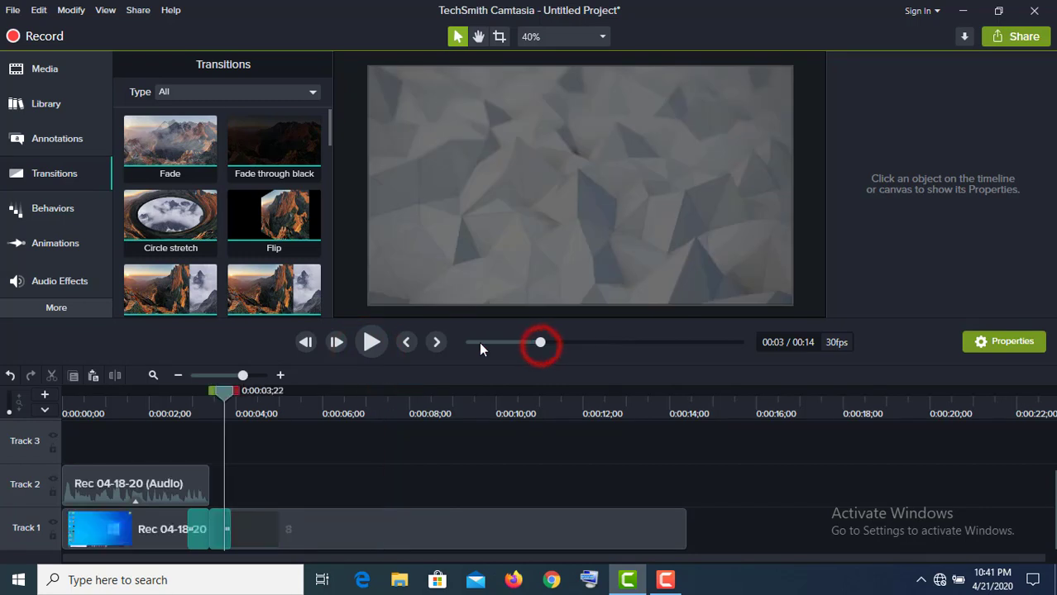
click(513, 343)
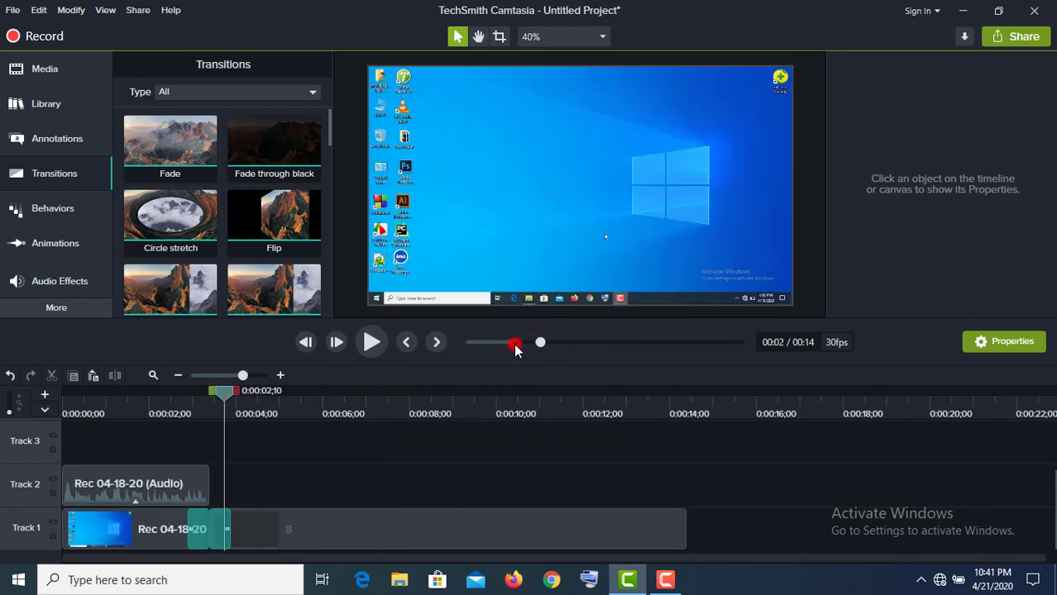
click(370, 344)
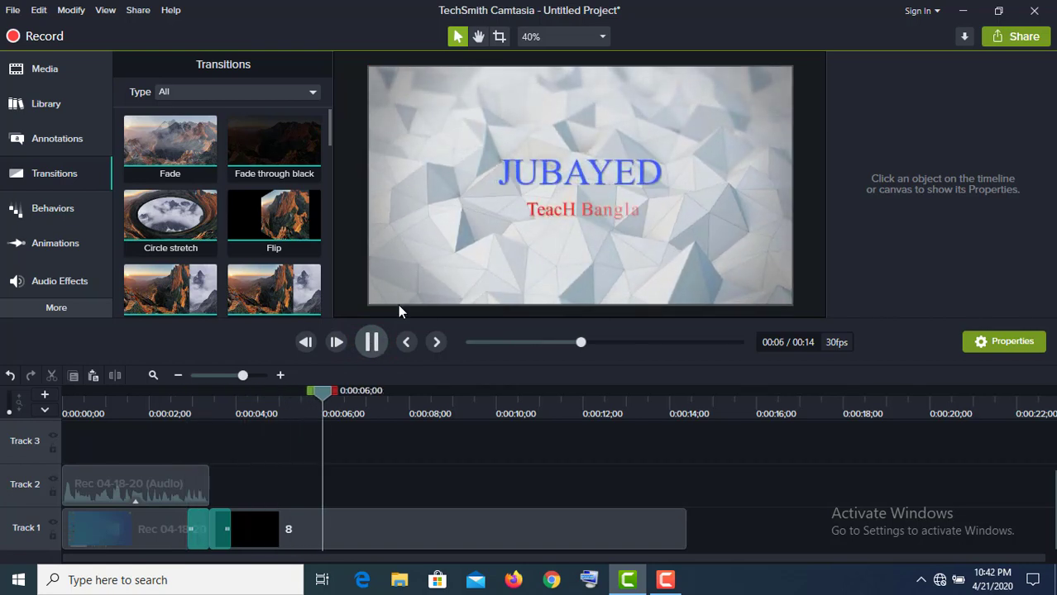
click(371, 342)
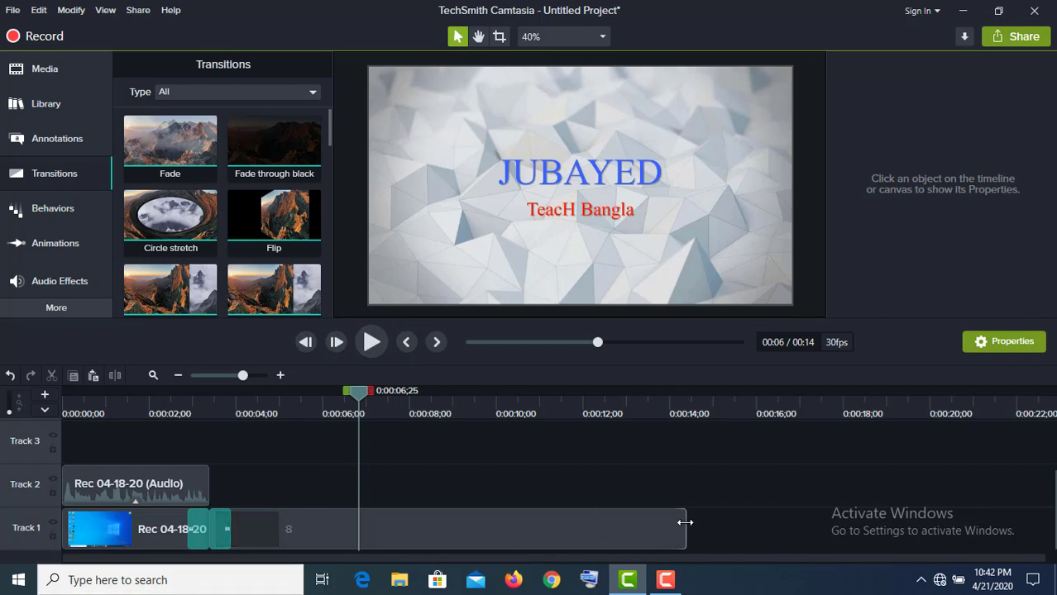
Add Rec 04-20-20.trec to the timeline directly after clip 8, with its screen on Track 1 and audio on Track 2
click(177, 375)
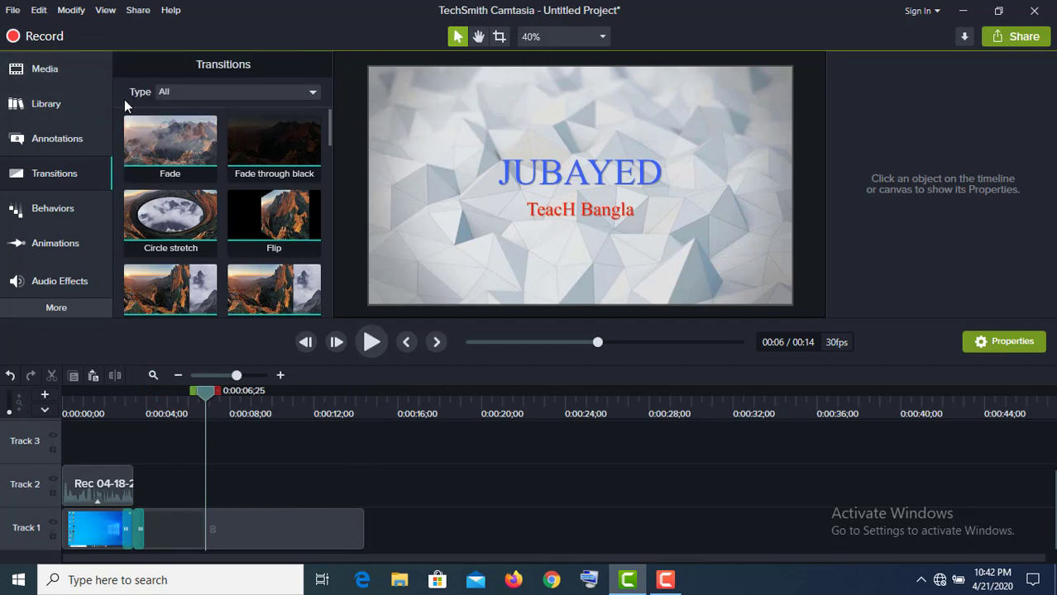
click(63, 70)
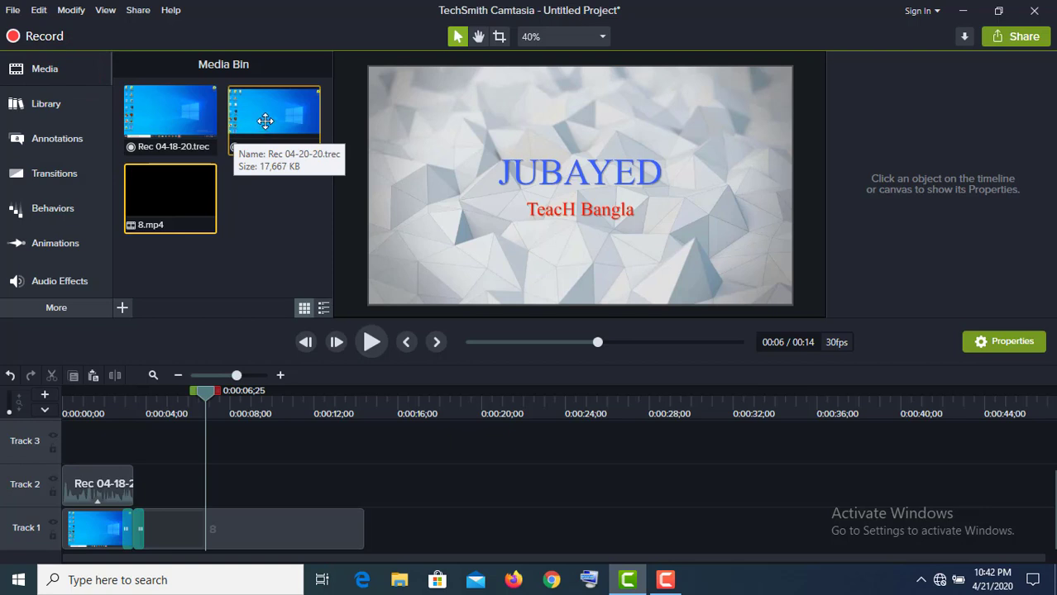
drag(264, 121, 365, 542)
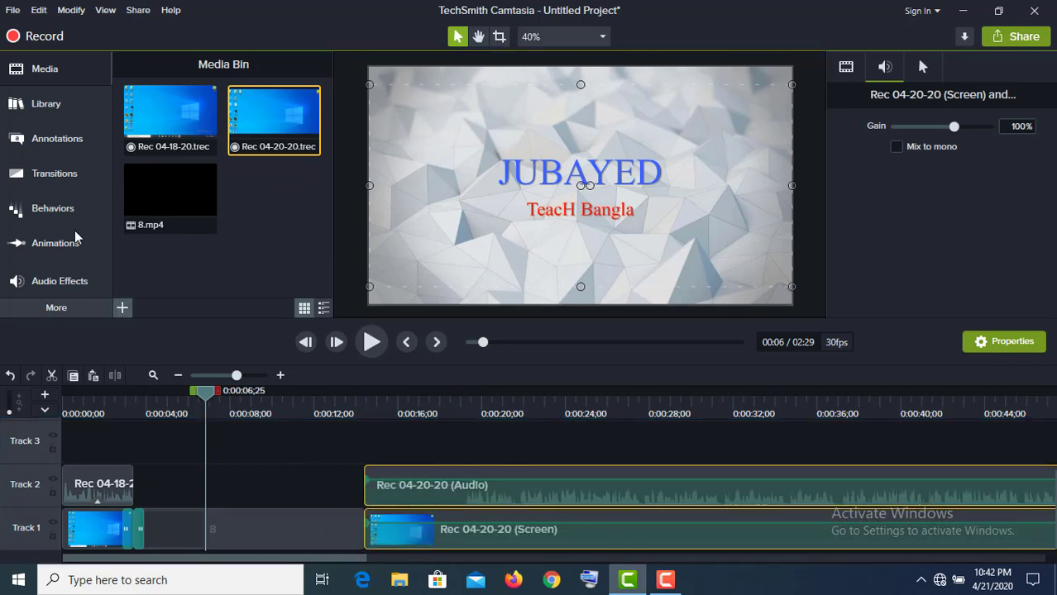
Add the Flip transition at the cut between clip 8 and the Rec 04-20-20 screen clip and play across it
click(47, 169)
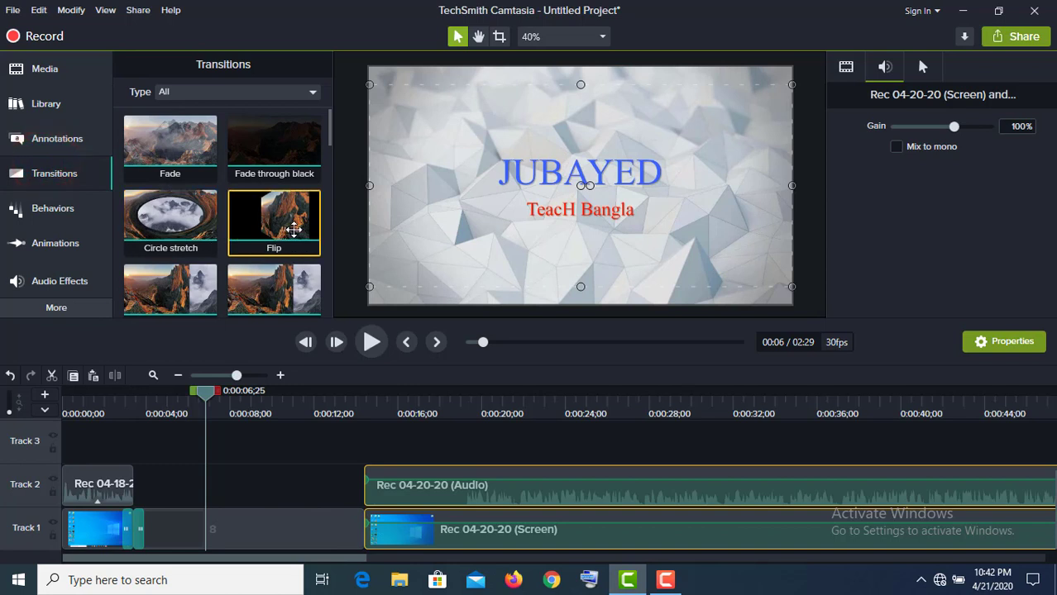
drag(292, 225, 366, 539)
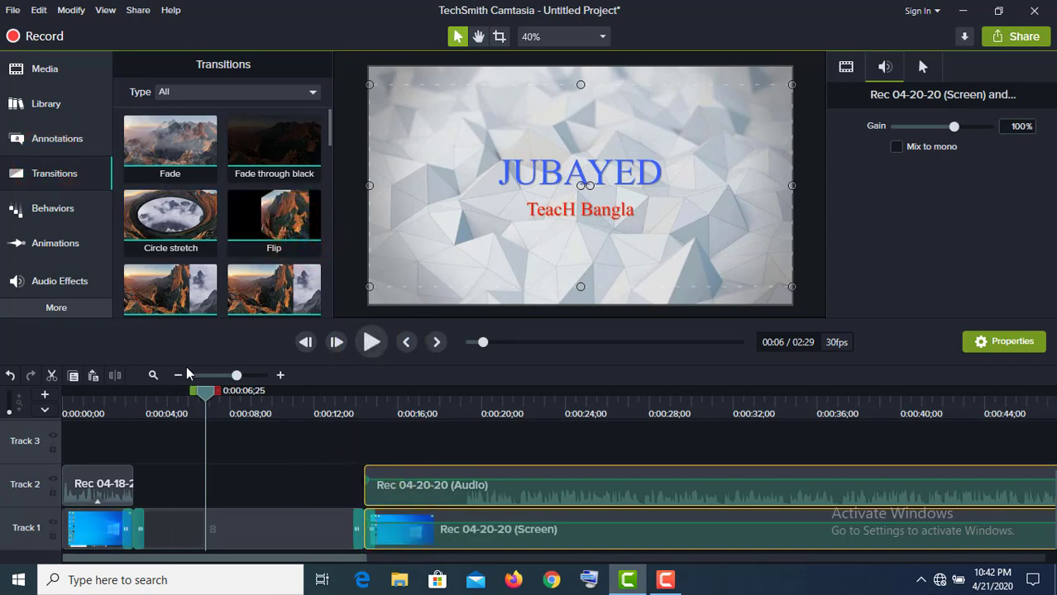
drag(208, 392, 356, 416)
click(368, 341)
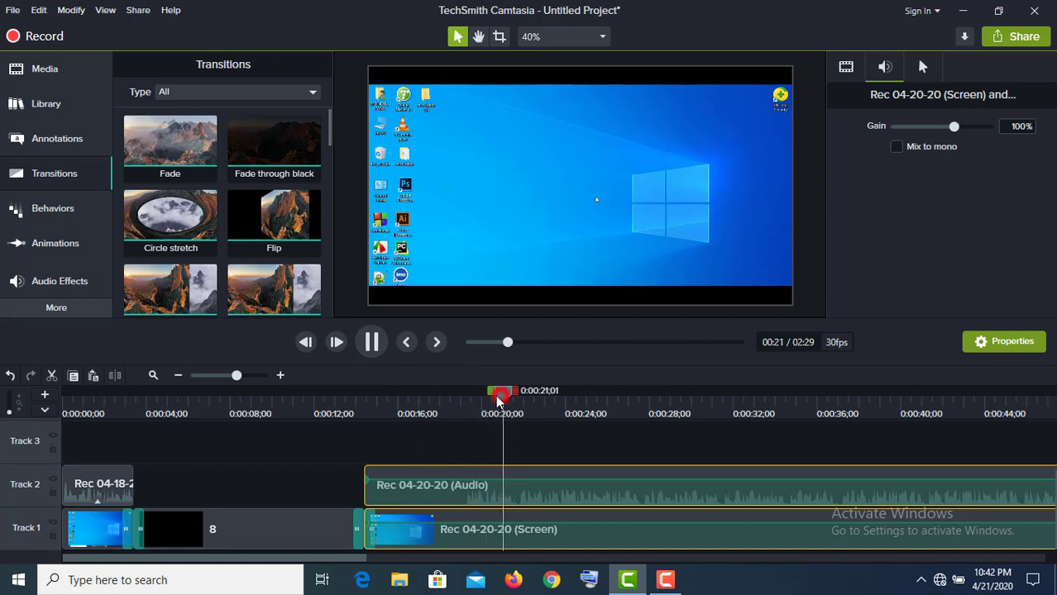
Split the Rec 04-20-20 screen and audio clips at 0:00:19;07 and delete the pieces before the split
drag(498, 397, 461, 396)
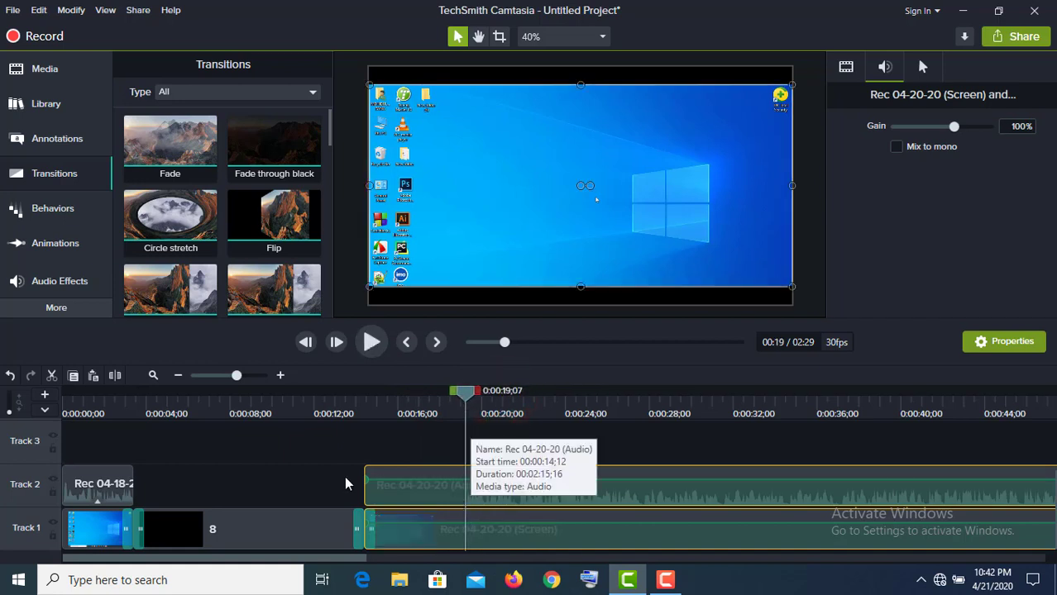
click(114, 376)
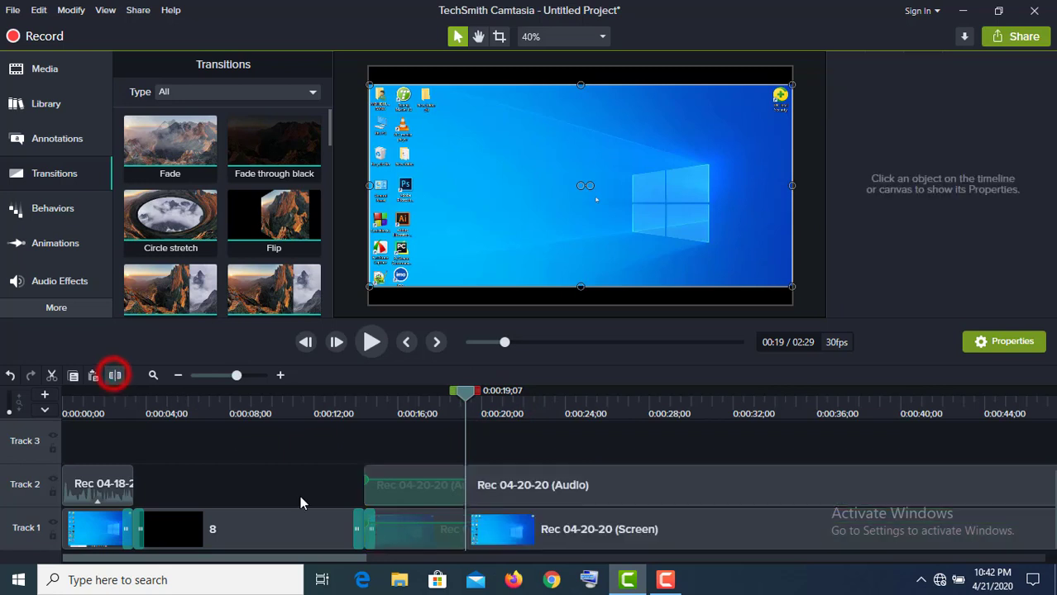
click(422, 496)
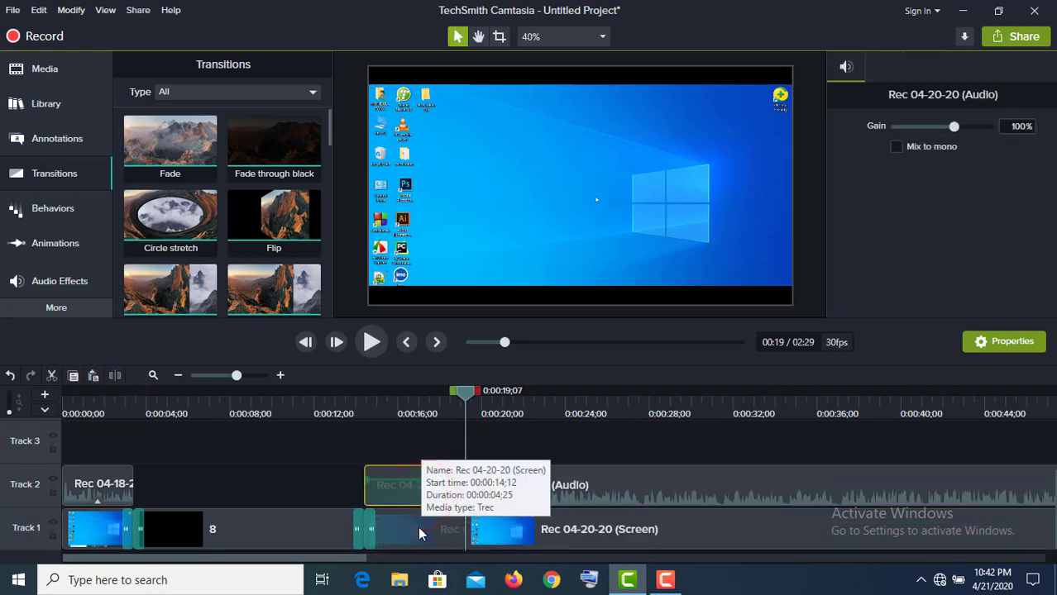
click(419, 534)
key(Delete)
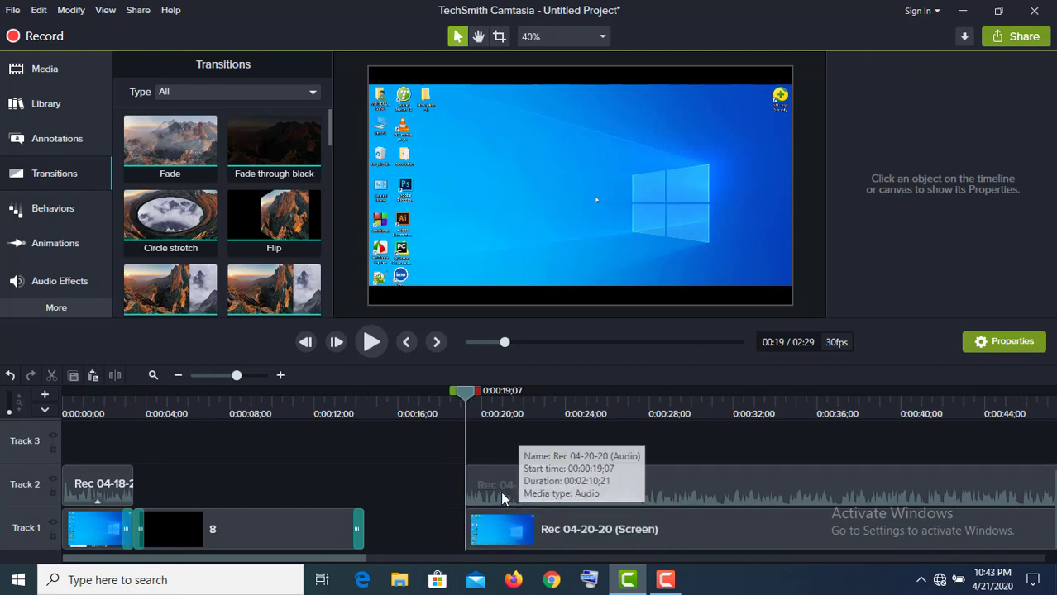
Move the remaining Rec 04-20-20 clips against the end of clip 8 and add the Flip transition at the join
click(502, 449)
drag(501, 533, 375, 537)
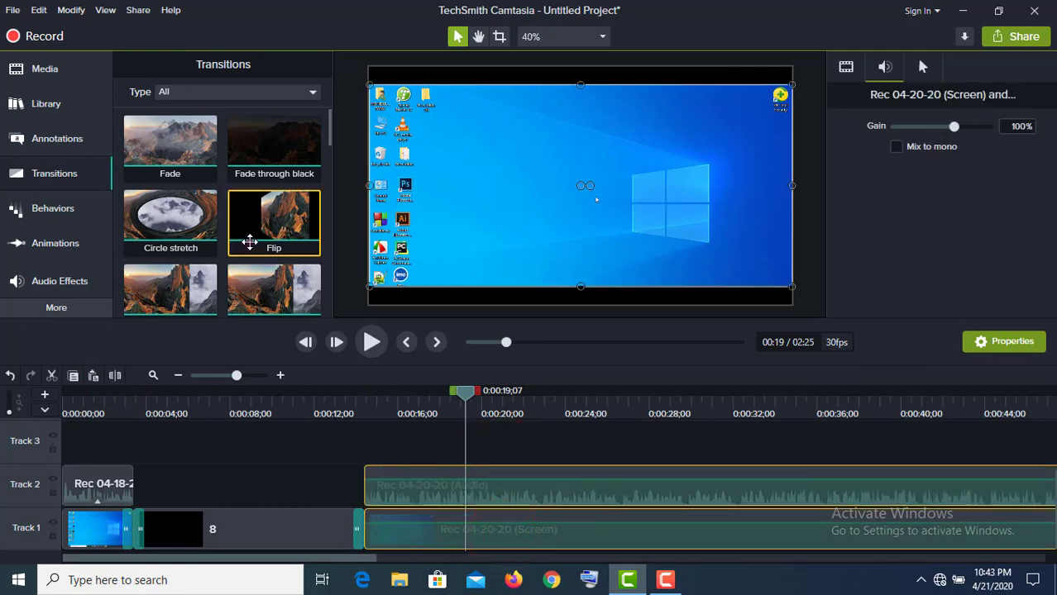
drag(244, 237, 366, 528)
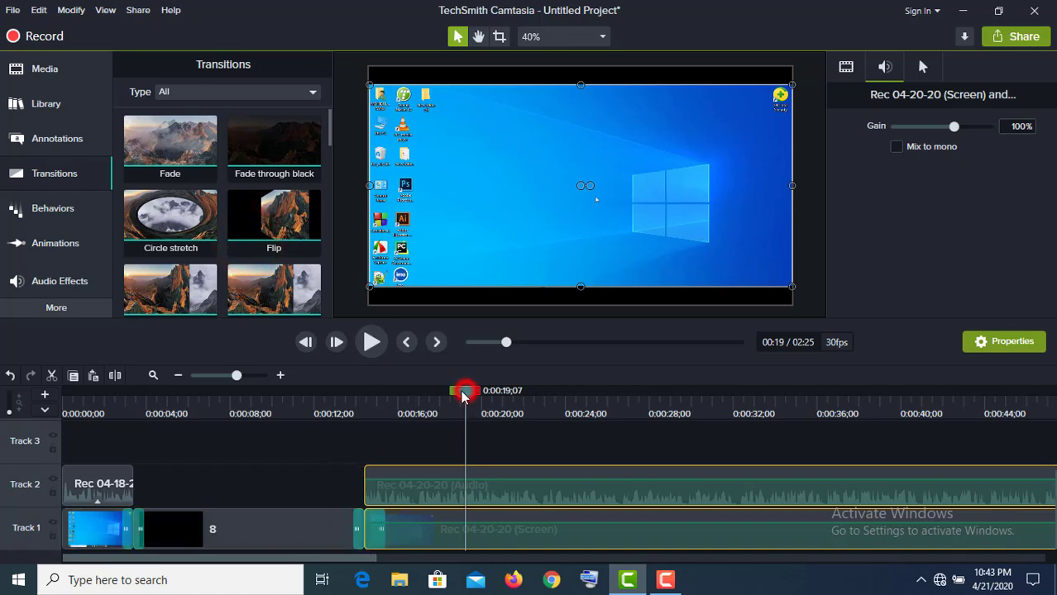
Apply the Noise Removal effect to the Rec 04-20-20 clips and play them from 0:00:15;21
drag(463, 397, 392, 400)
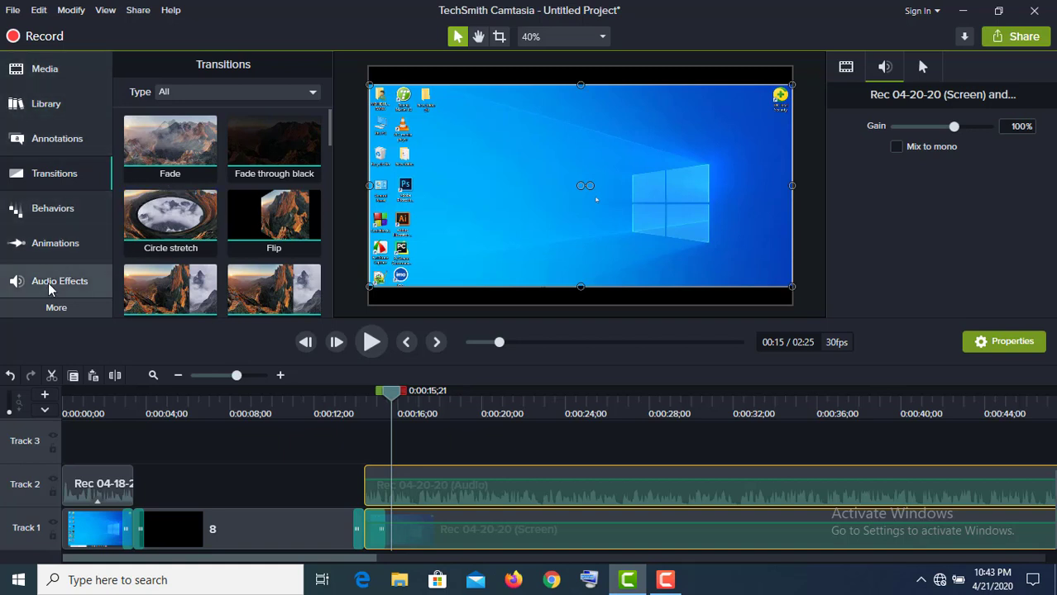
click(23, 283)
drag(183, 121, 448, 478)
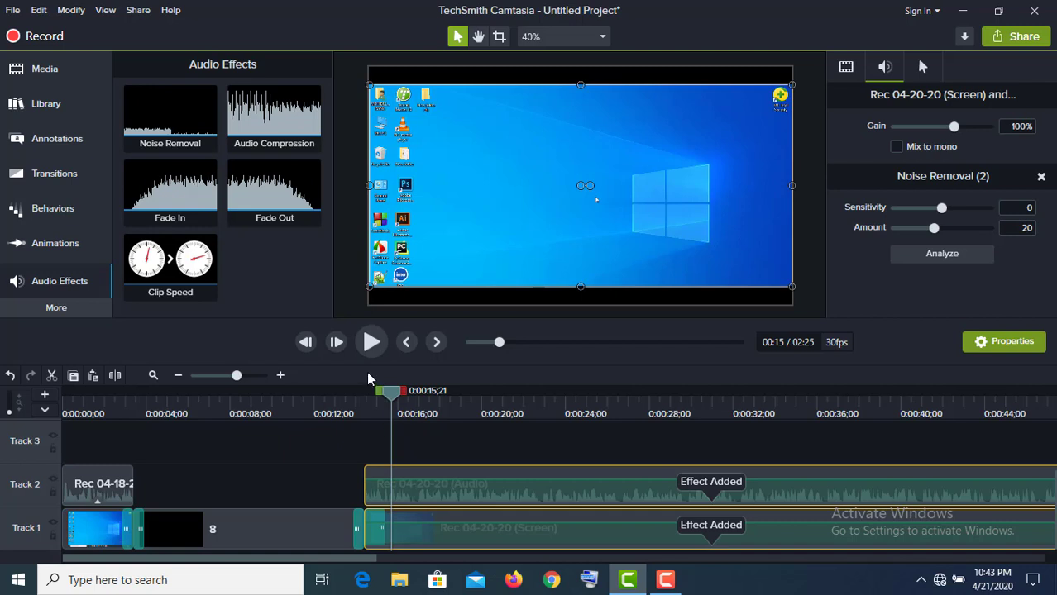
click(372, 341)
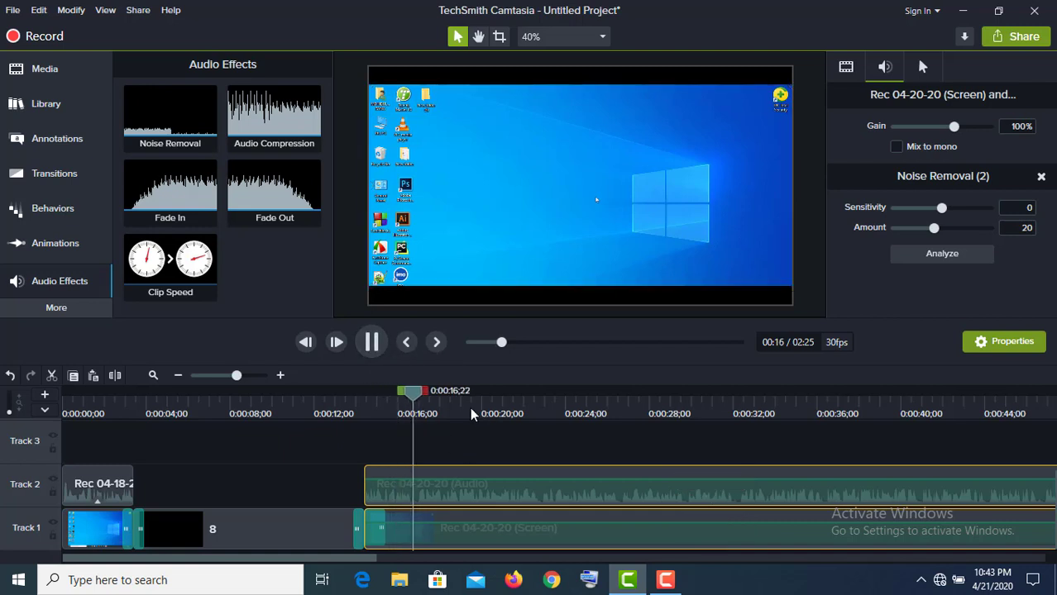
Examine the Rec 04-20-20 footage between about 0:00:18 and 0:00:24, ending at 0:00:22;23
click(522, 342)
click(512, 343)
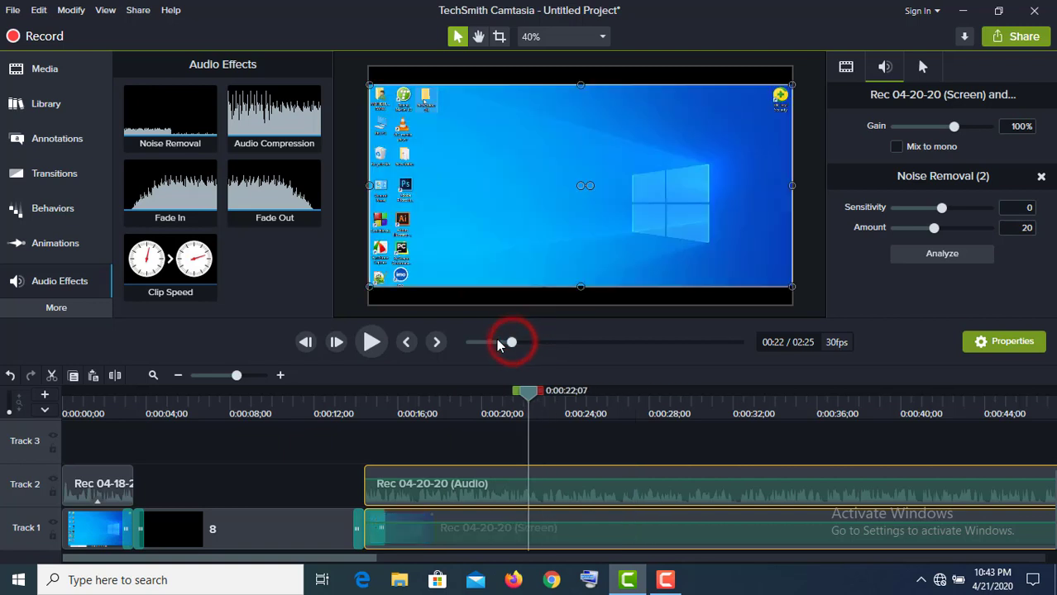
click(497, 342)
click(514, 341)
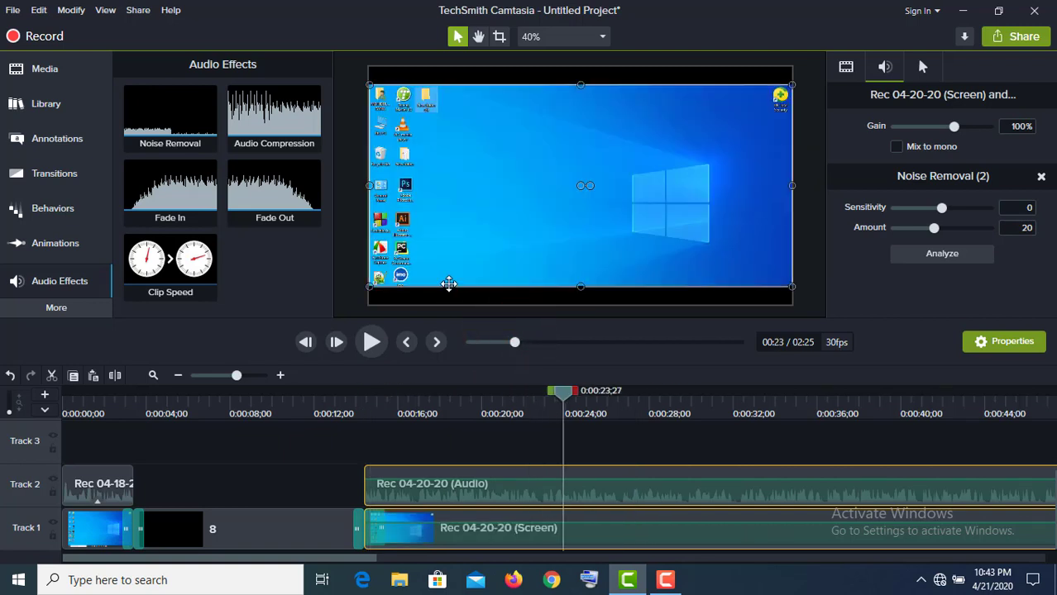
click(507, 342)
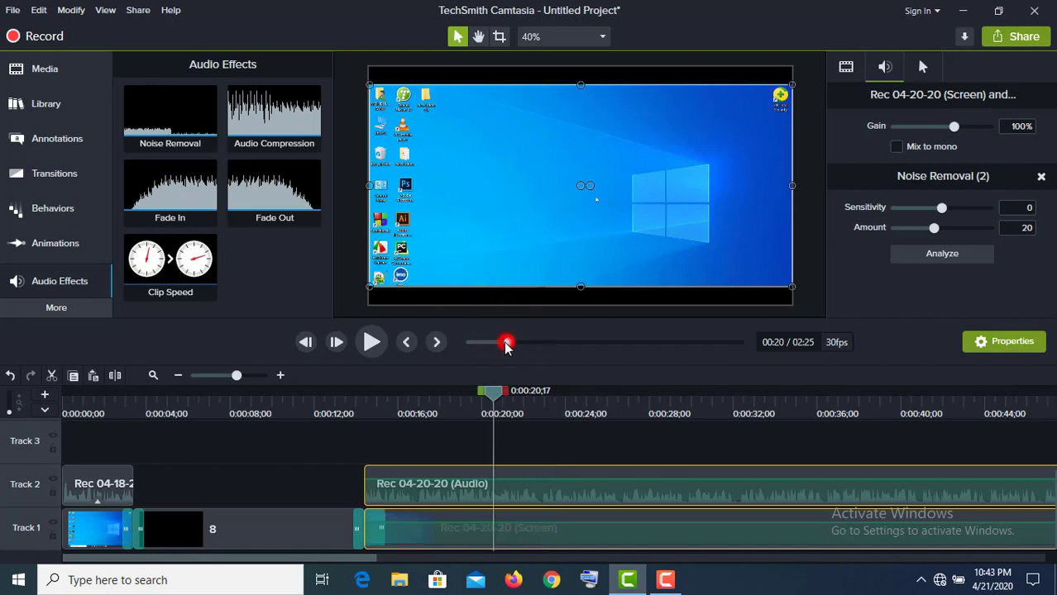
click(505, 343)
click(502, 343)
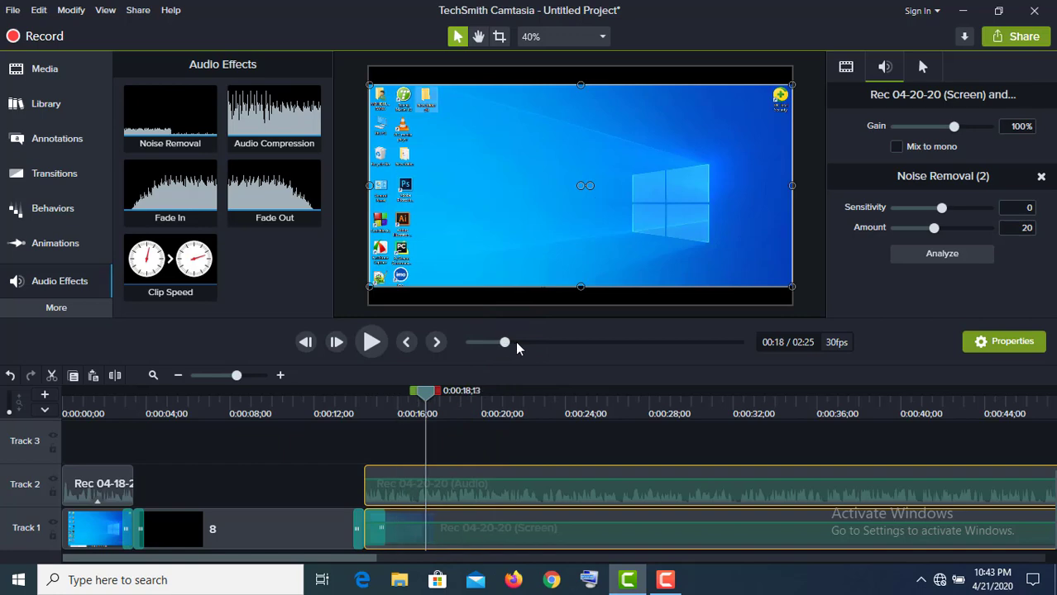
click(519, 343)
click(512, 342)
click(510, 342)
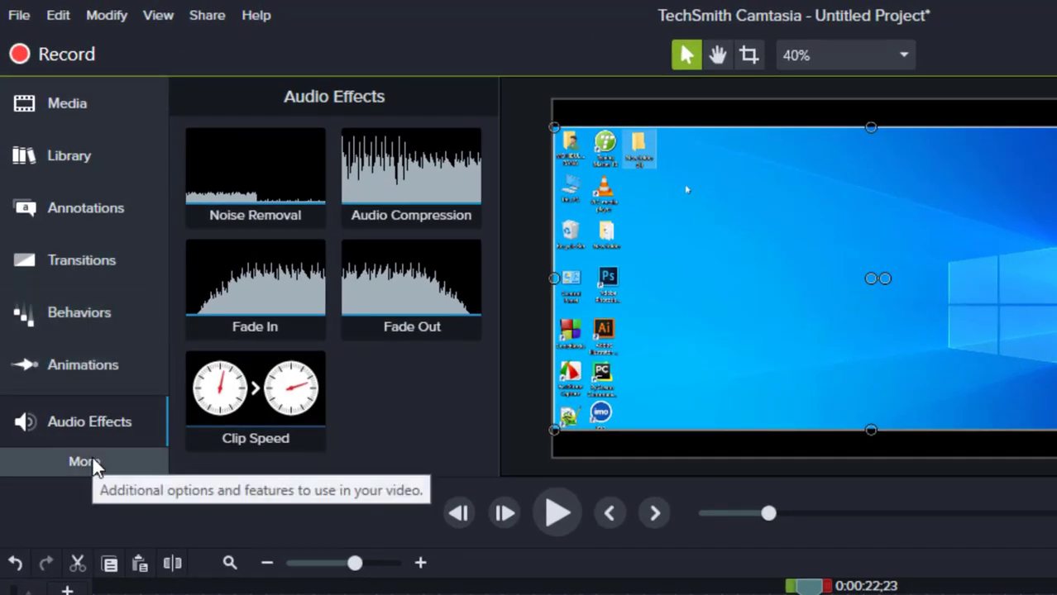
Apply the Cursor Magnify effect to the Rec 04-20-20 screen clip and play it from 0:00:22;23
click(85, 428)
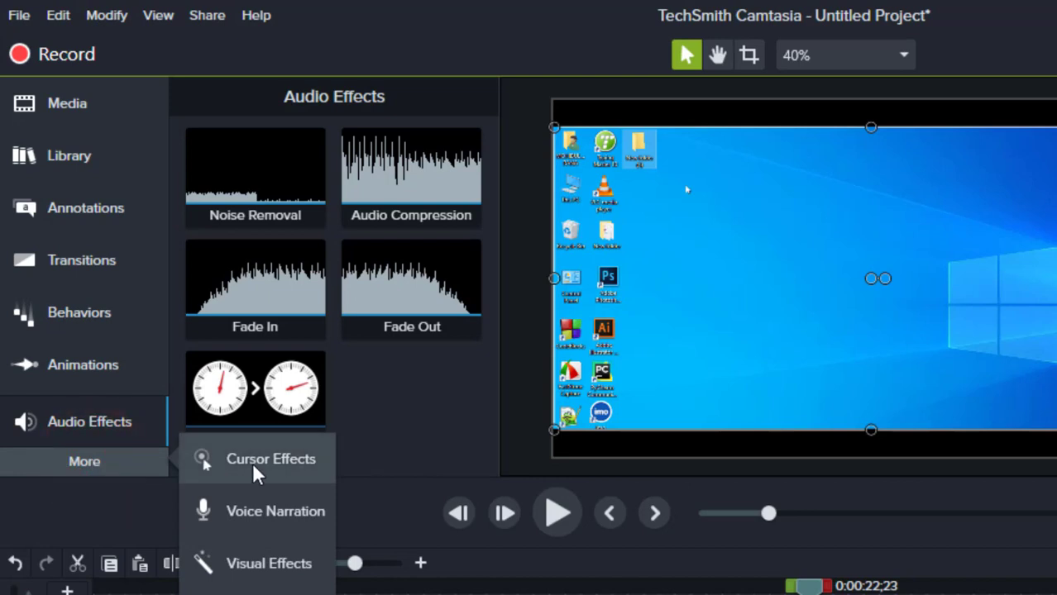
click(256, 469)
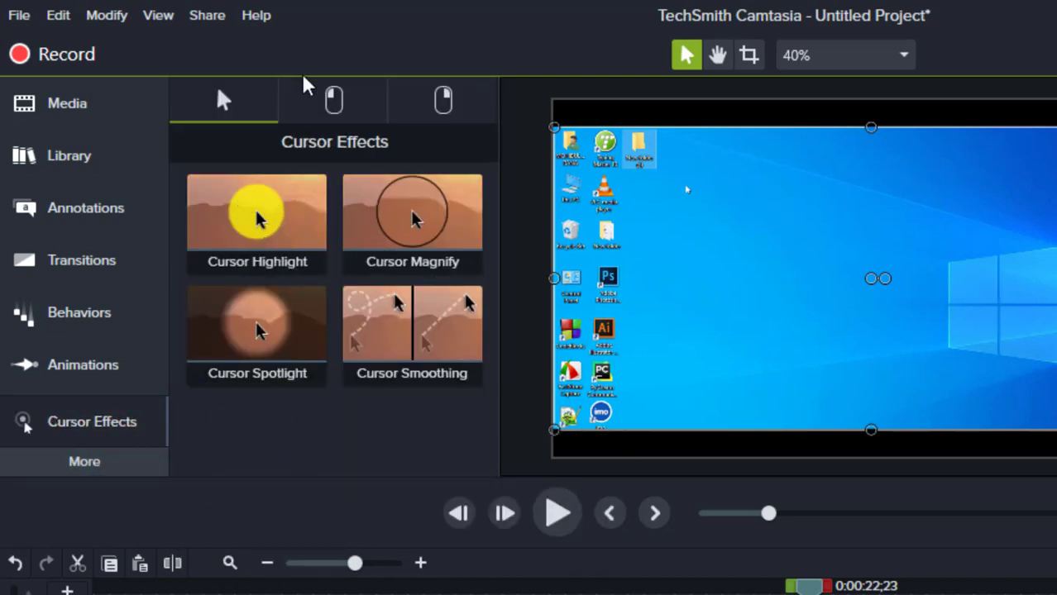
click(333, 98)
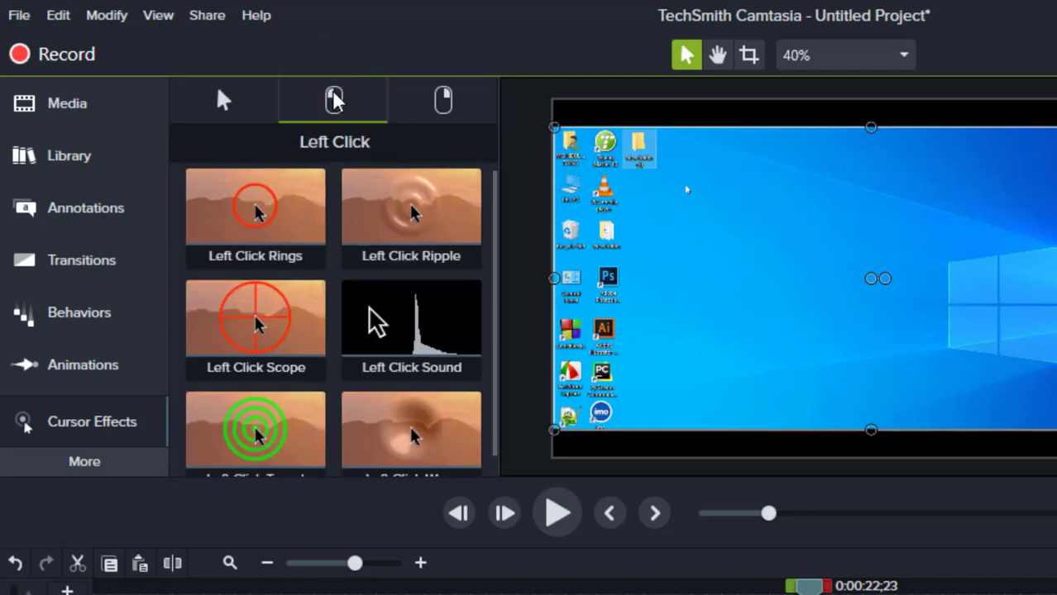
click(443, 101)
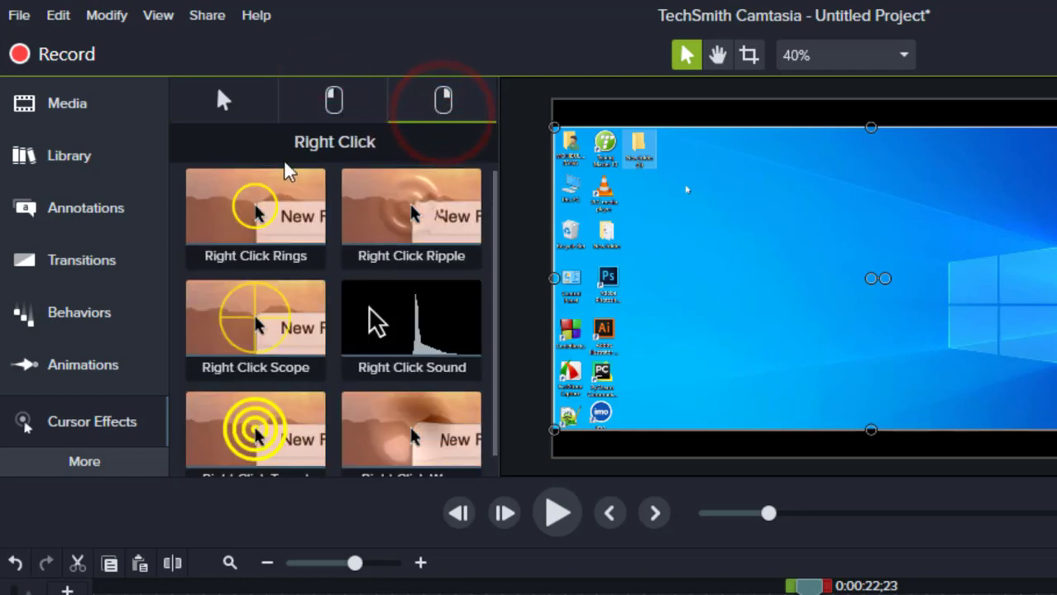
click(225, 103)
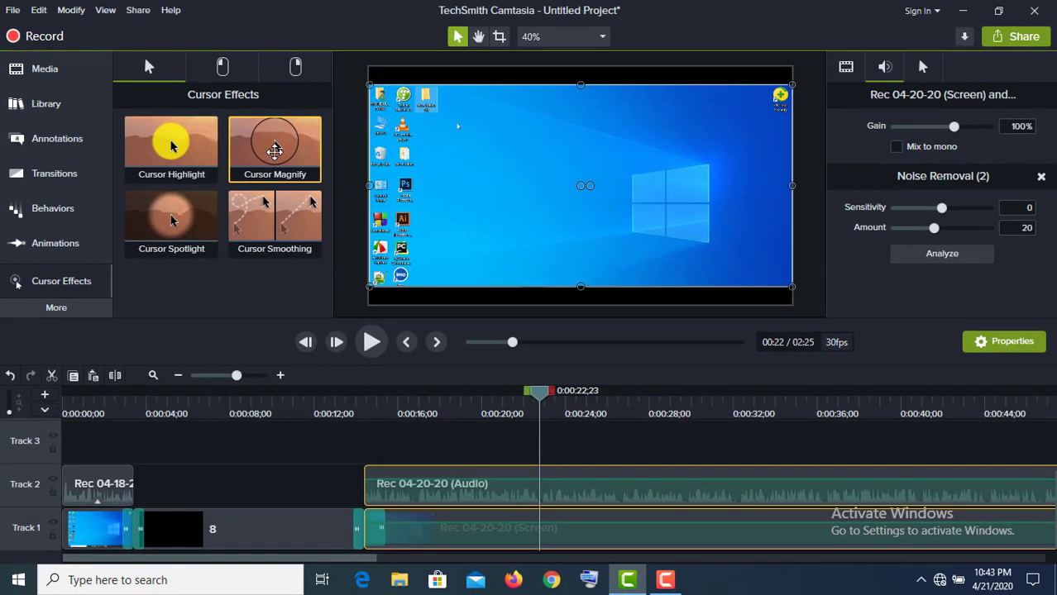
drag(275, 149, 464, 504)
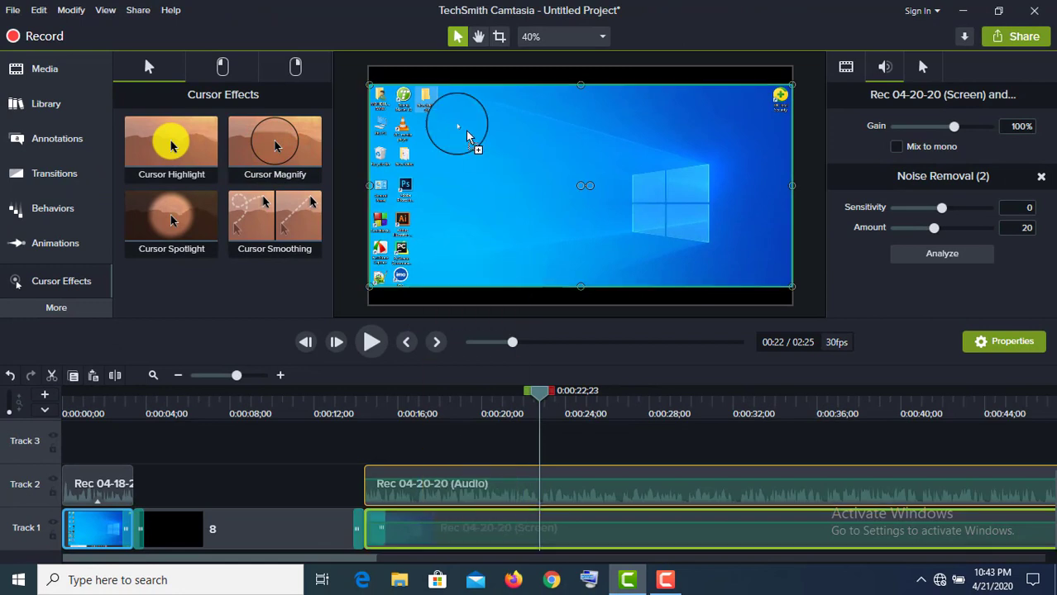
drag(467, 137, 469, 138)
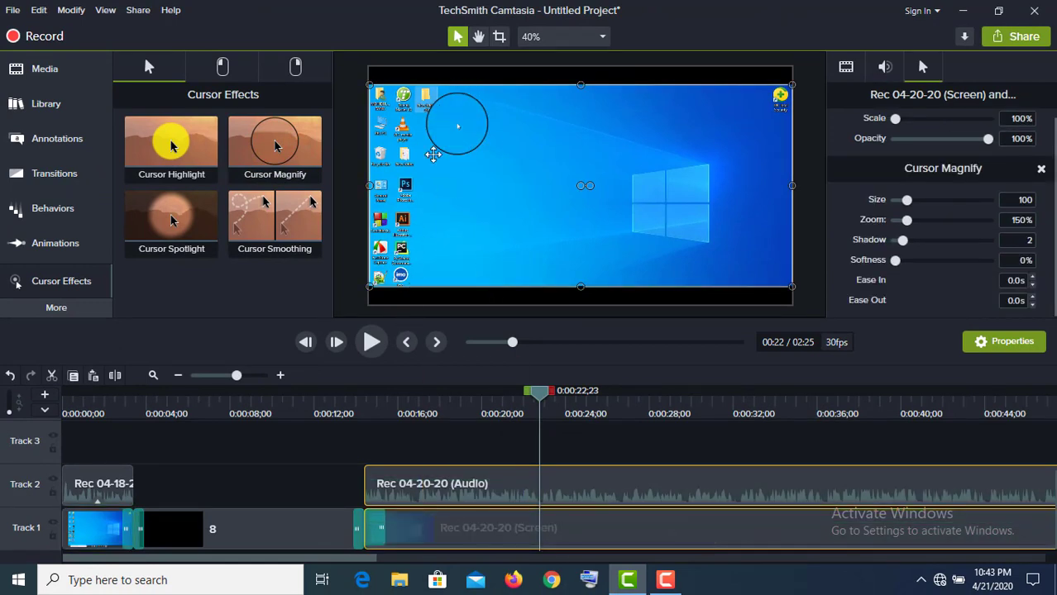
click(370, 342)
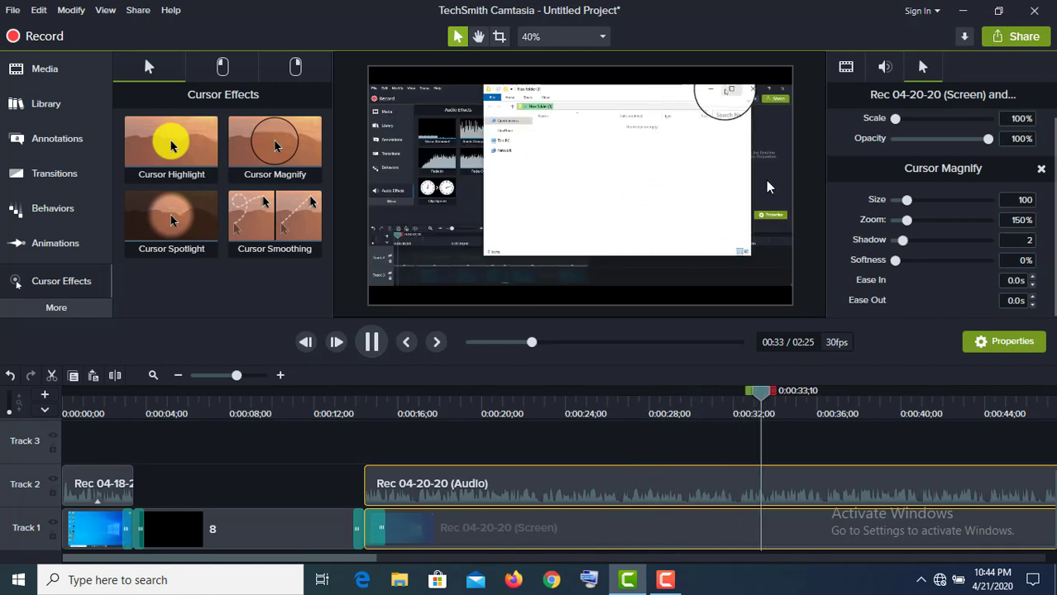
Stop playback, apply the Cursor Highlight effect to the Rec 04-20-20 screen clip, and go to 0:00:38;18
click(670, 196)
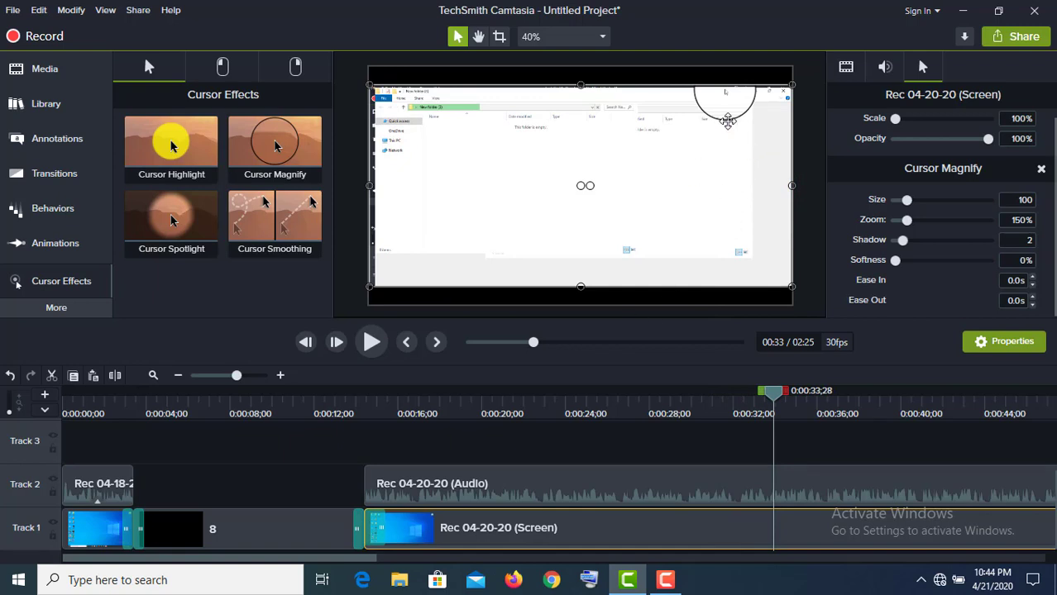
drag(176, 165, 741, 116)
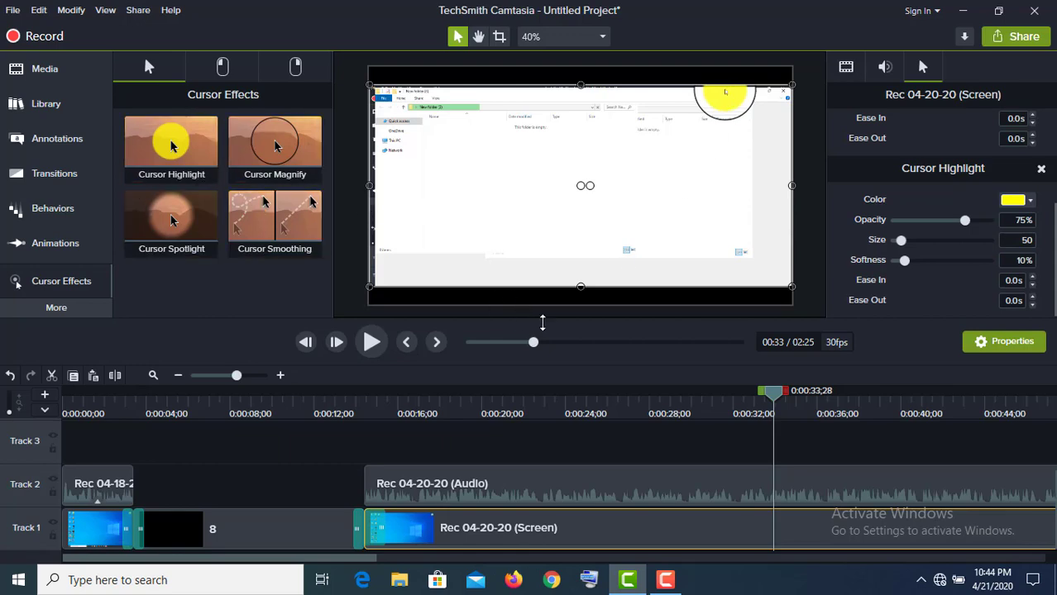
click(543, 348)
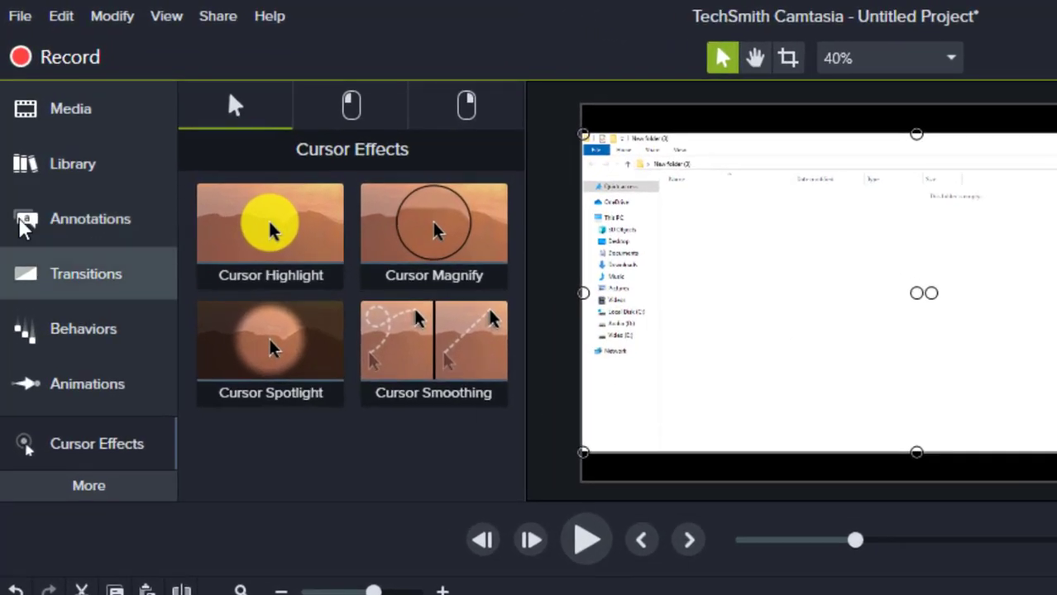
Add the green Thought Bubble 1 callout to Track 3 around 0:00:38;18 and place it below the highlighted cursor
click(82, 229)
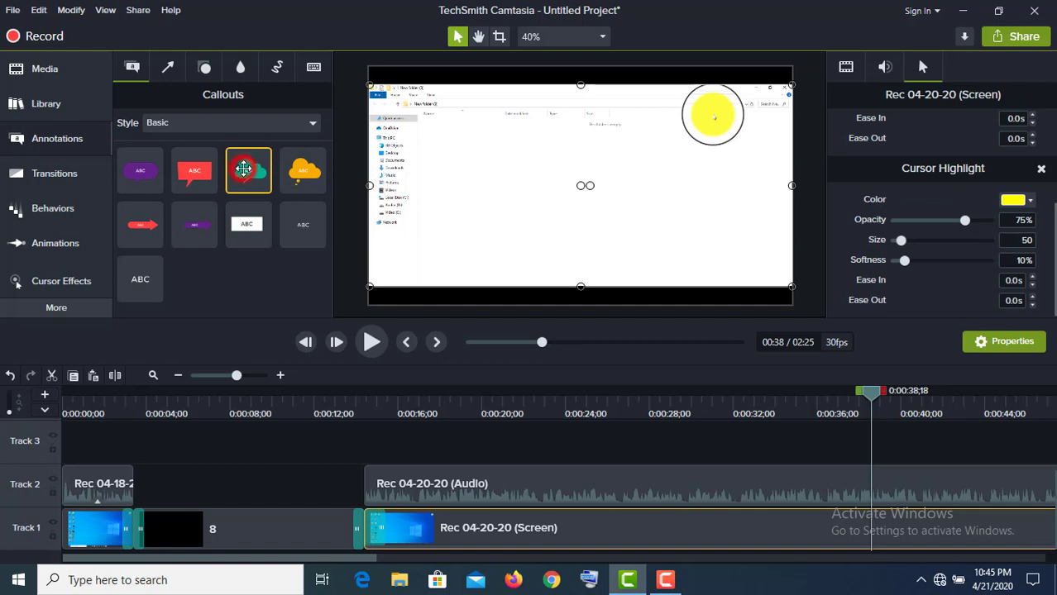
drag(244, 168, 386, 220)
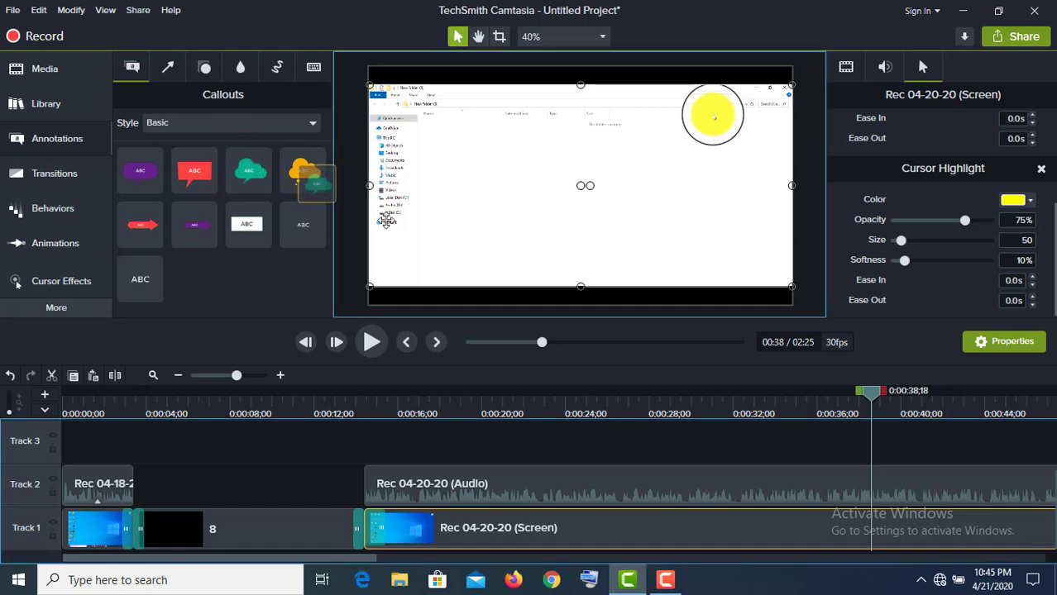
drag(500, 215, 807, 504)
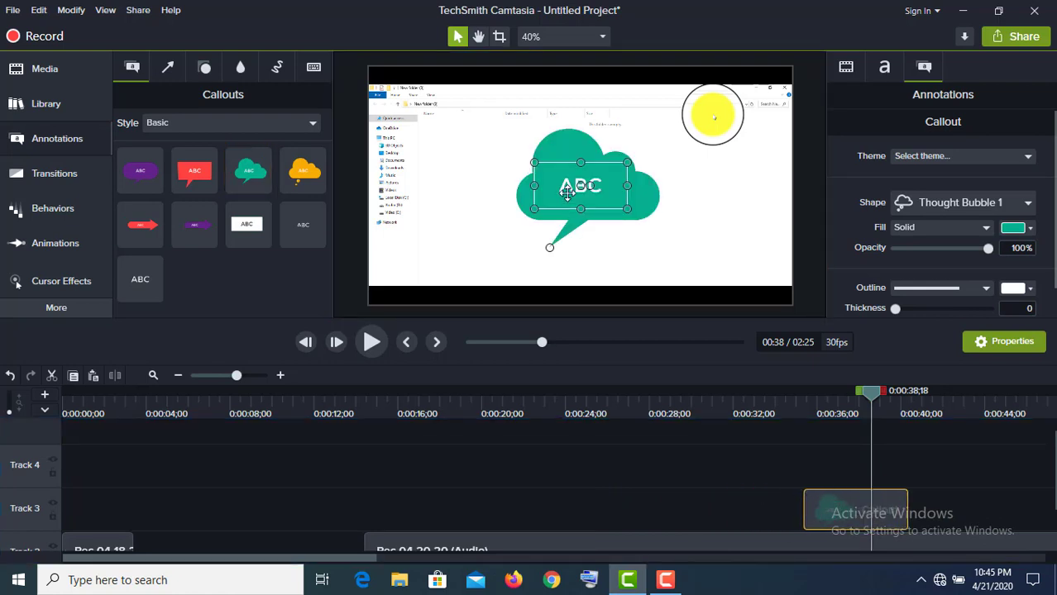
drag(566, 192, 683, 218)
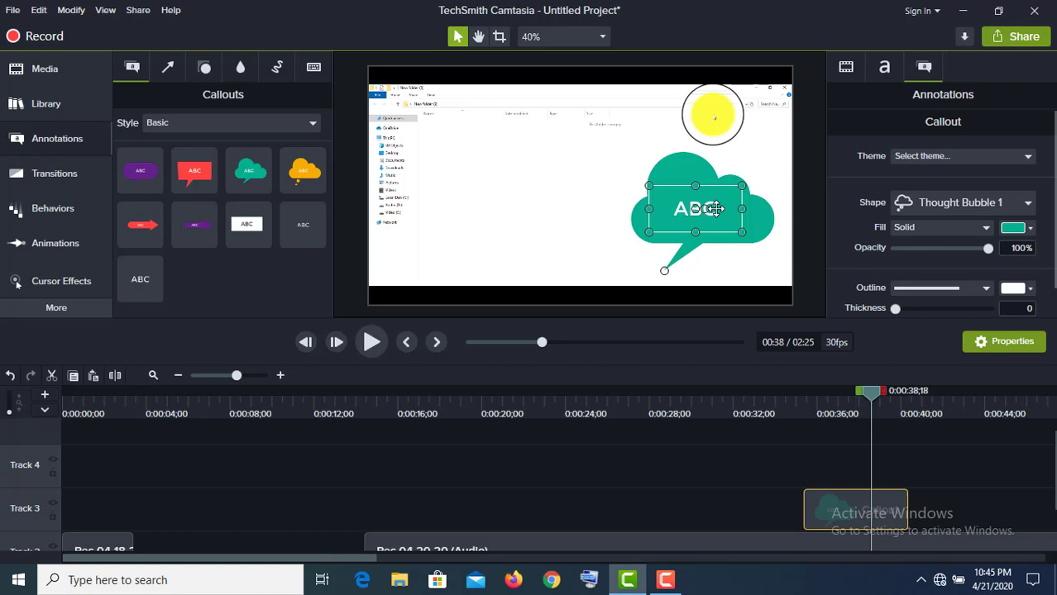
Replace the thought bubble callout's text with "Don't Skip The Video" and enlarge the bubble slightly, extending it past the canvas's right edge
double_click(717, 209)
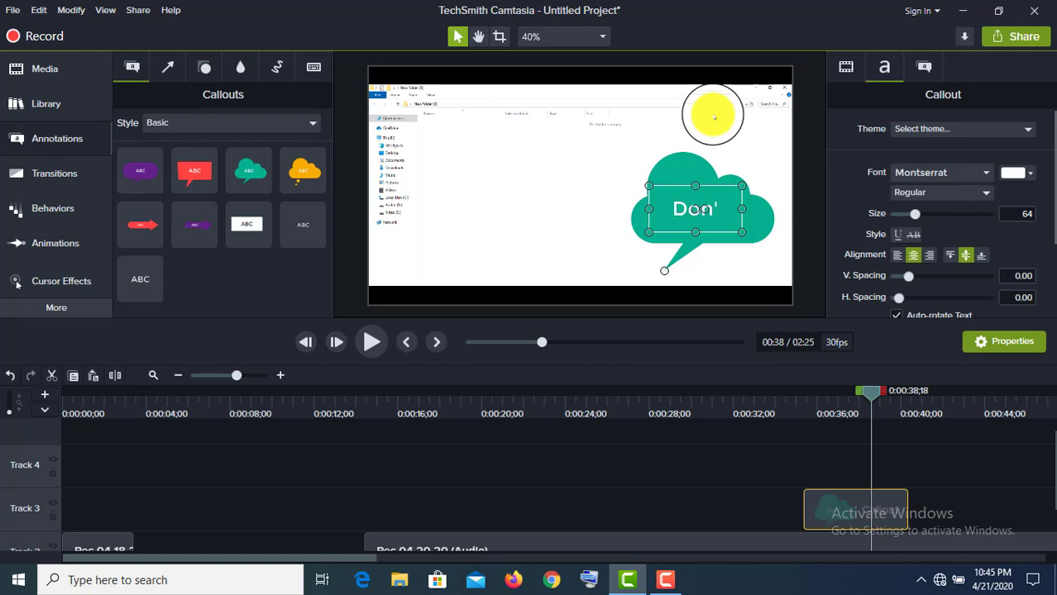
text(t Sk)
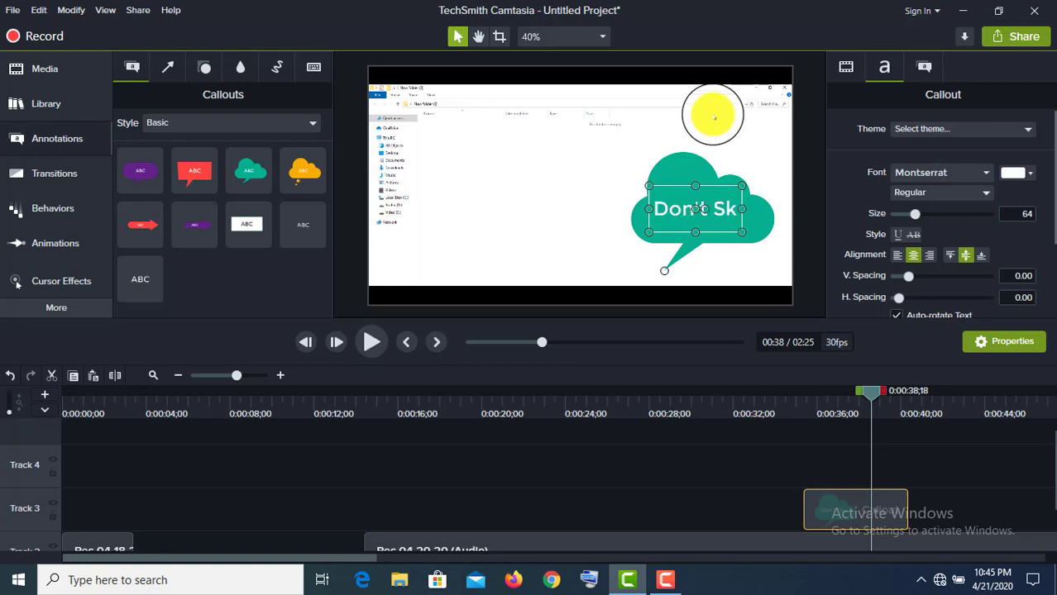
text(ip Th)
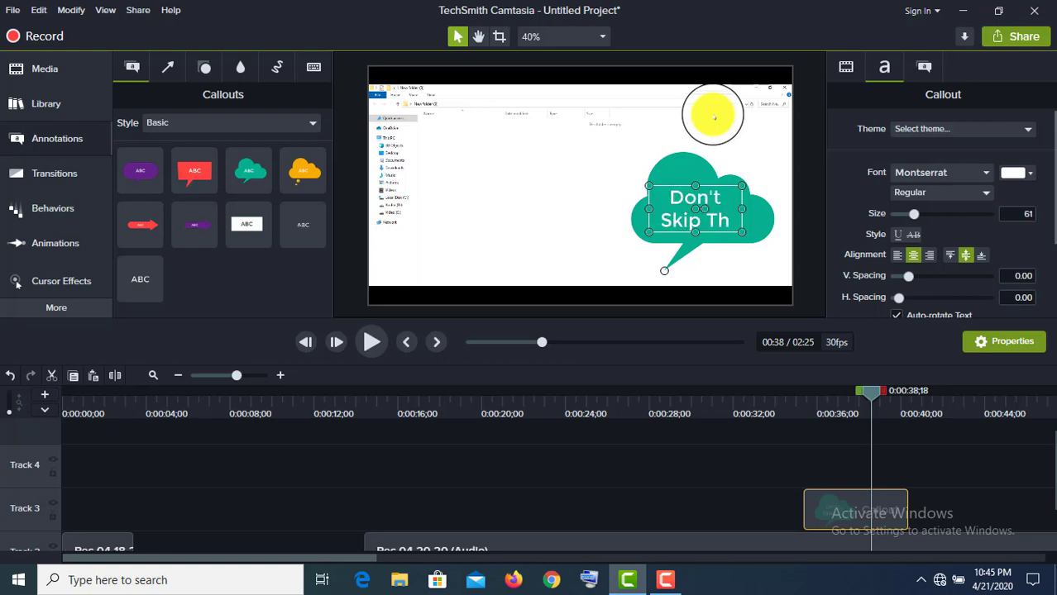
text(e Video)
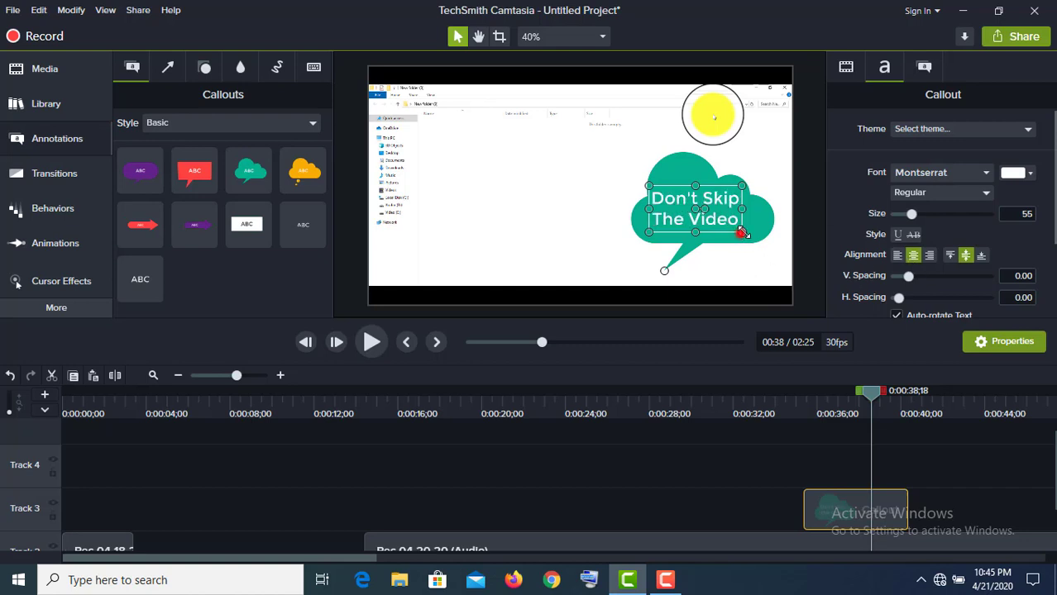
drag(742, 233, 761, 239)
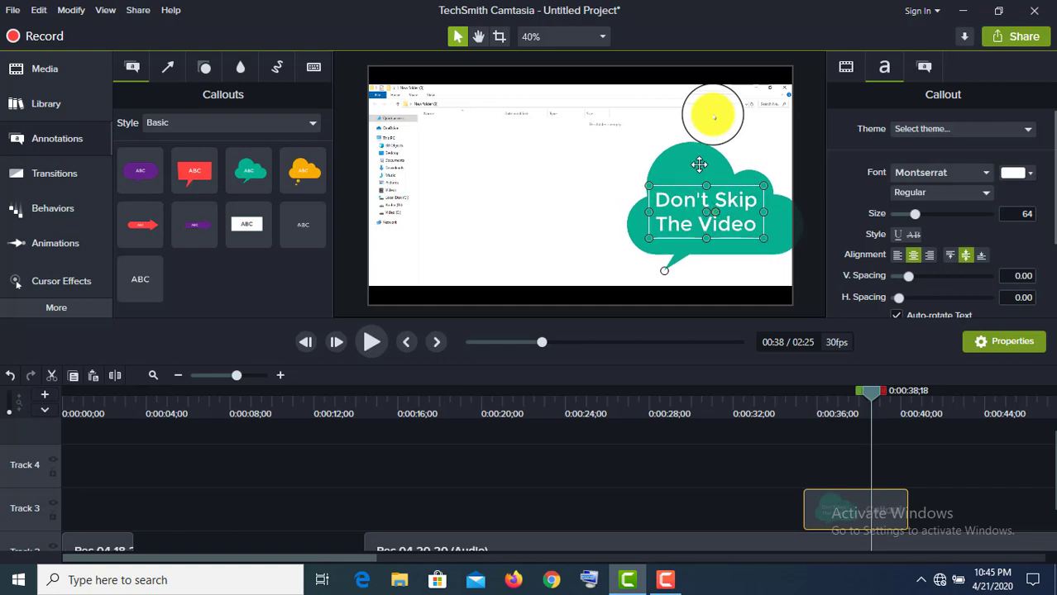
Go to 0:00:35;02, just before the callout starts, and apply the Pop Up behavior to the Track 3 callout
drag(868, 397, 792, 394)
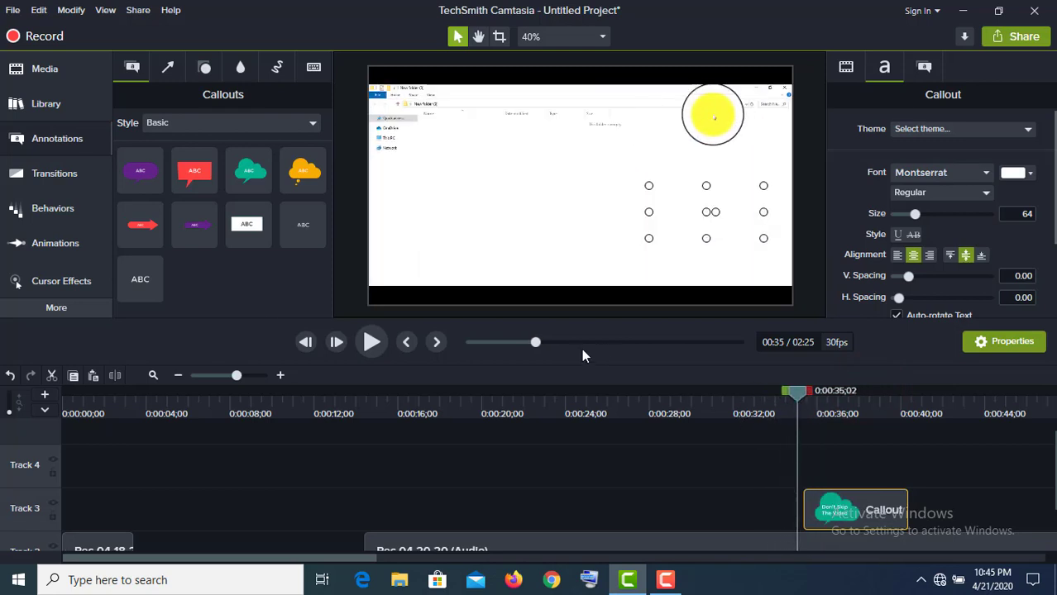
click(51, 209)
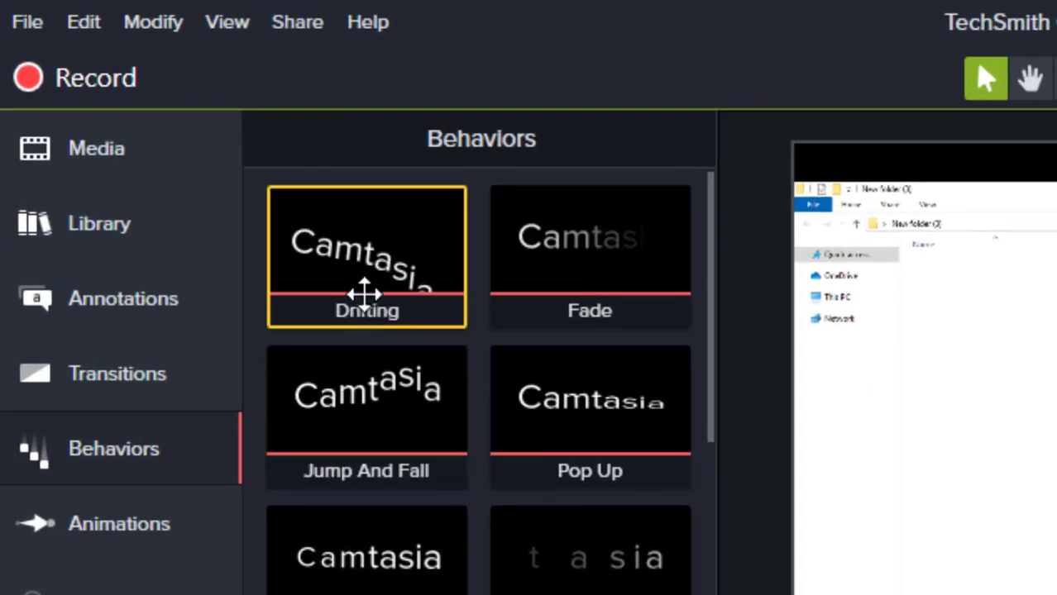
click(93, 460)
click(137, 453)
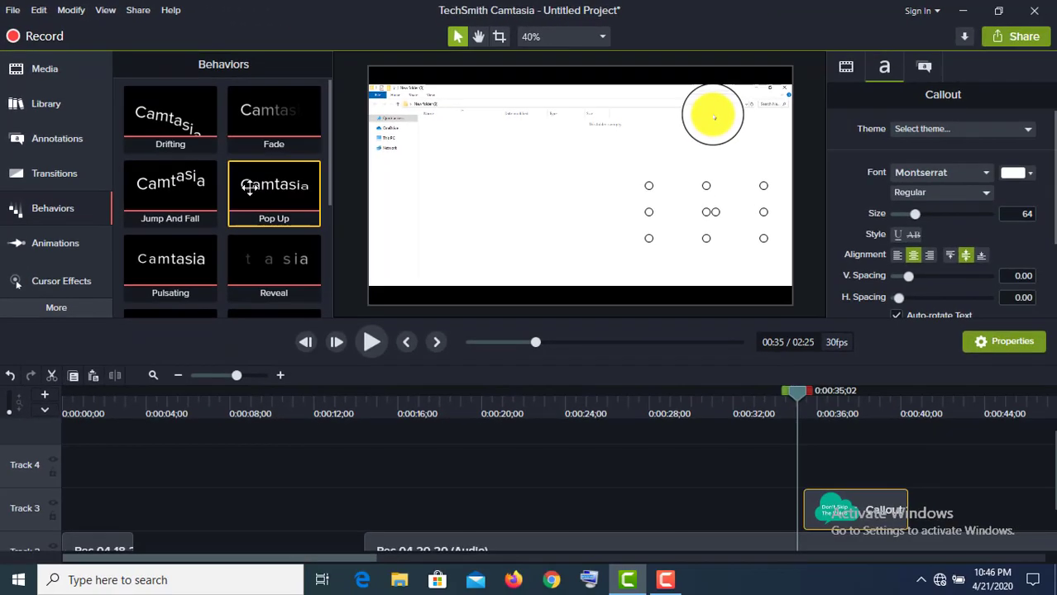
drag(248, 188, 451, 285)
drag(307, 200, 844, 514)
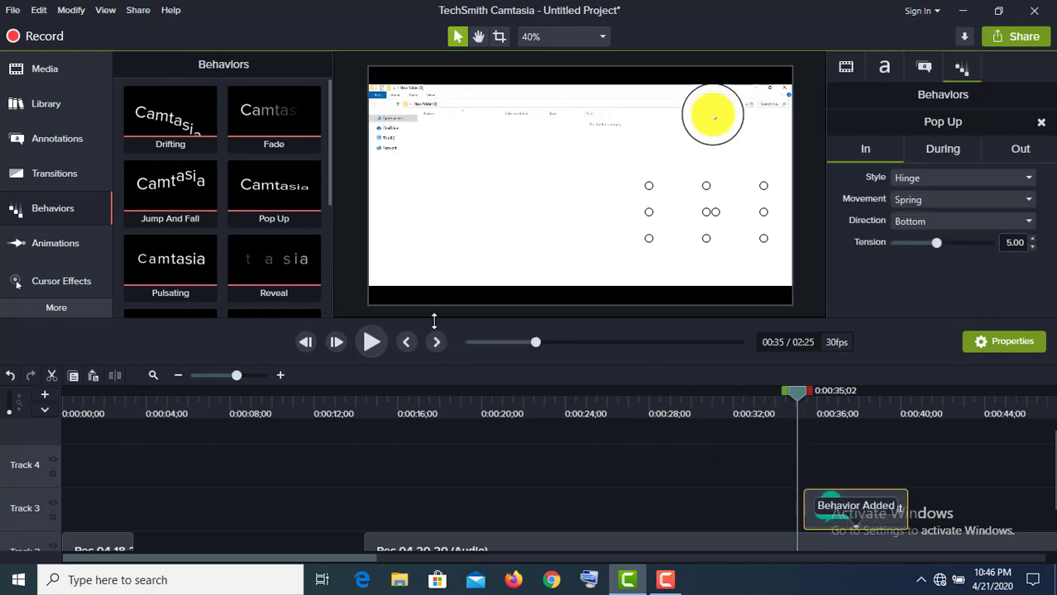
Play the callout's animation from 0:00:35;02 through its end, stop playback, and go to 0:00:46;04
click(371, 340)
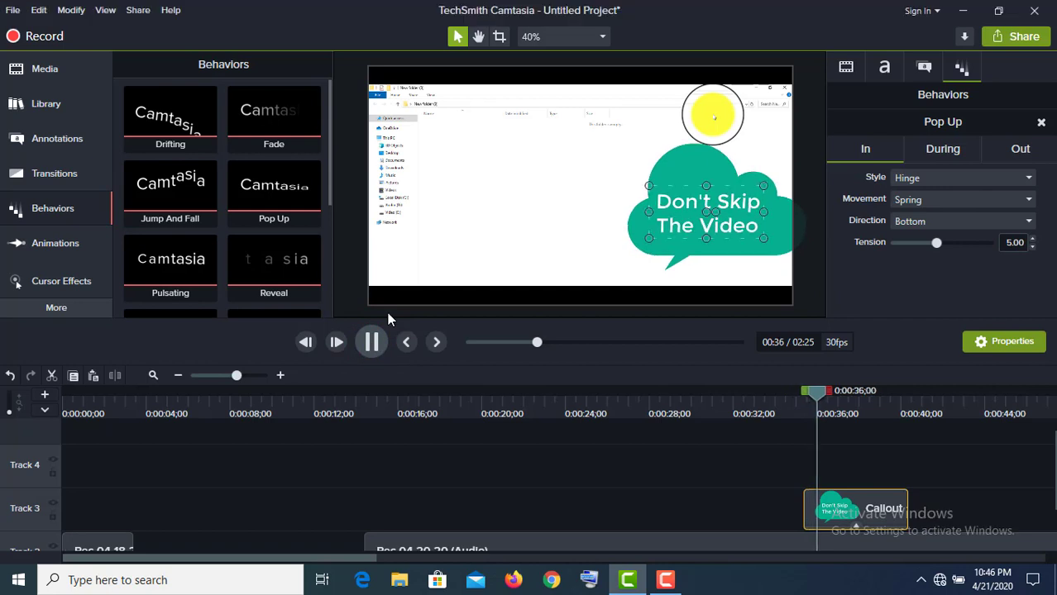
key(space)
click(370, 356)
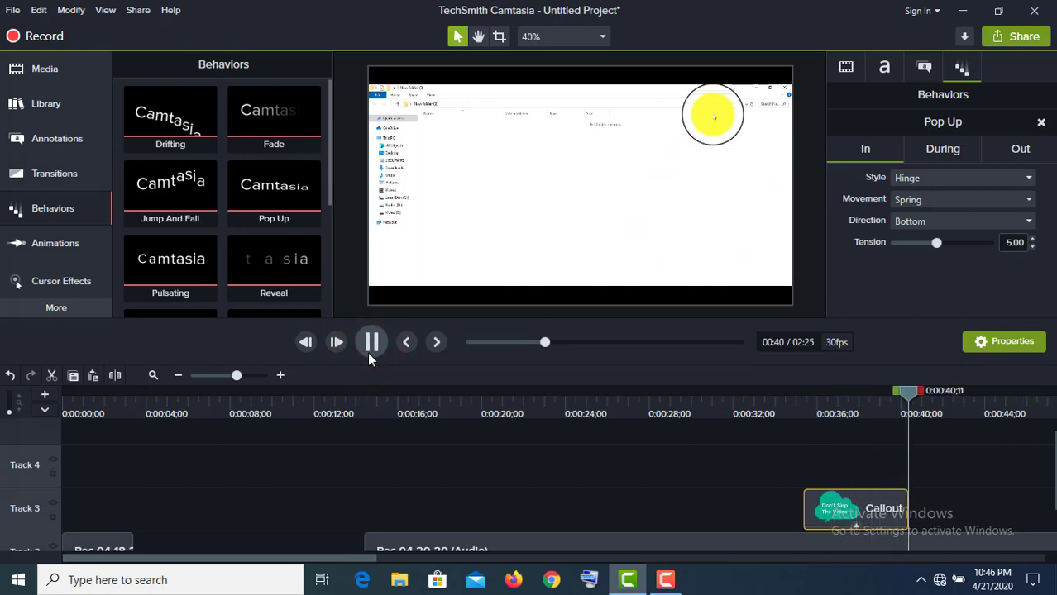
click(370, 355)
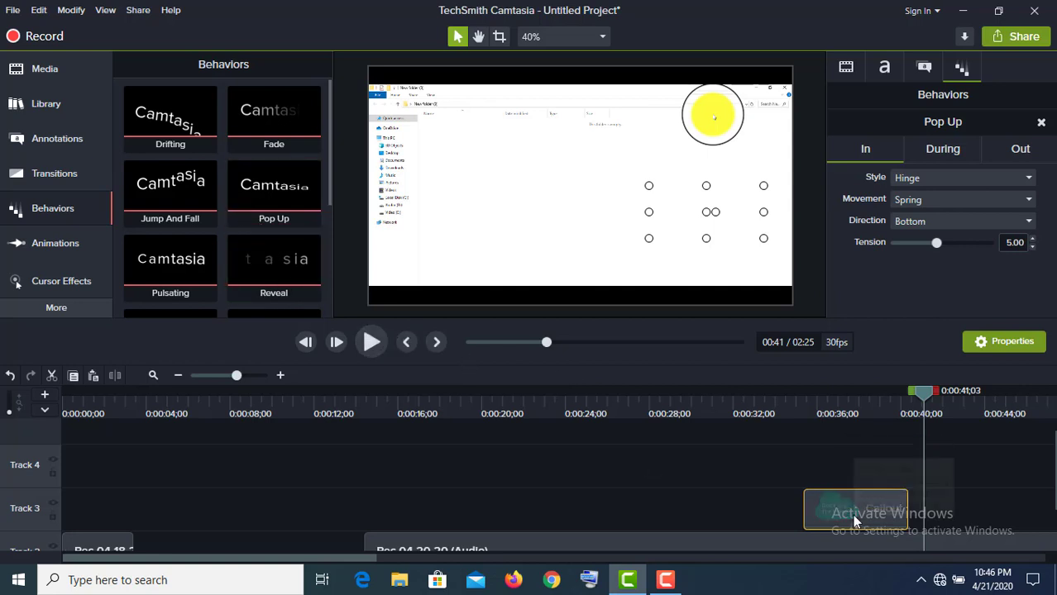
click(555, 343)
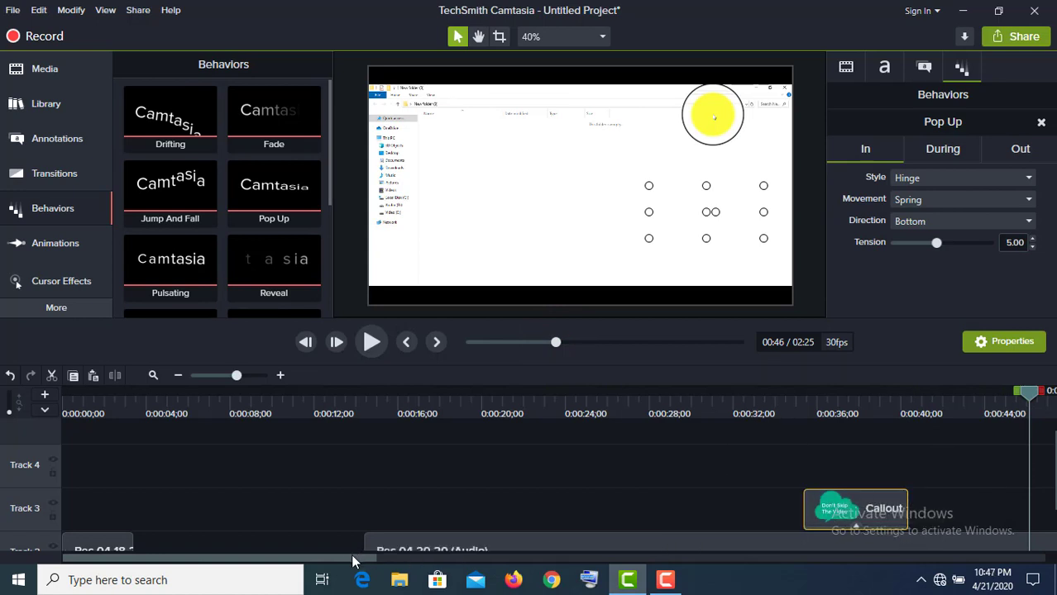
Delete the Pop Up behavior from the Track 3 callout and apply the Pulsating behavior in its place
drag(352, 554, 400, 569)
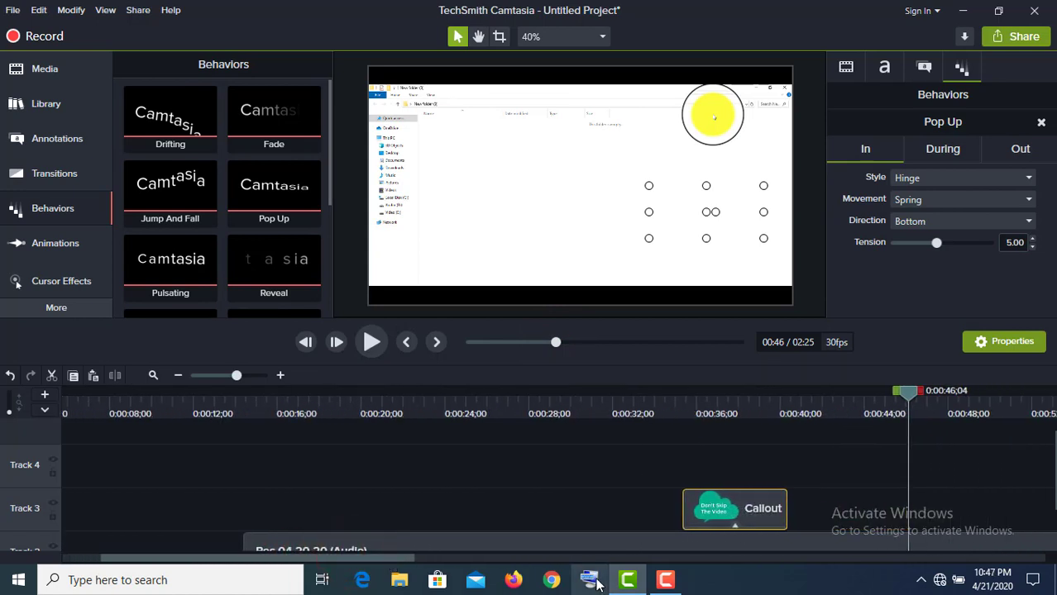
right_click(733, 530)
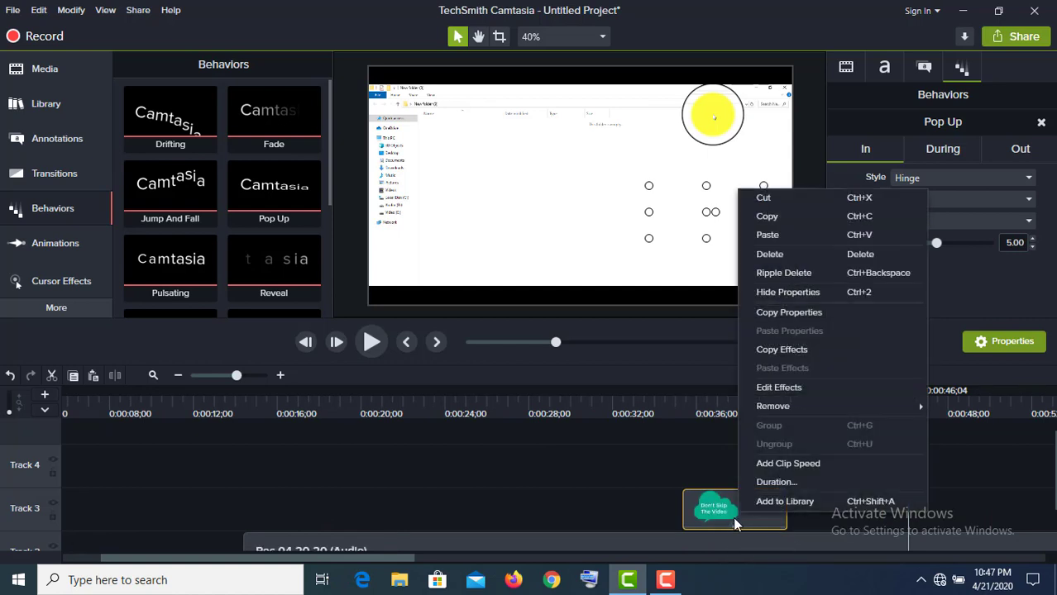
click(734, 524)
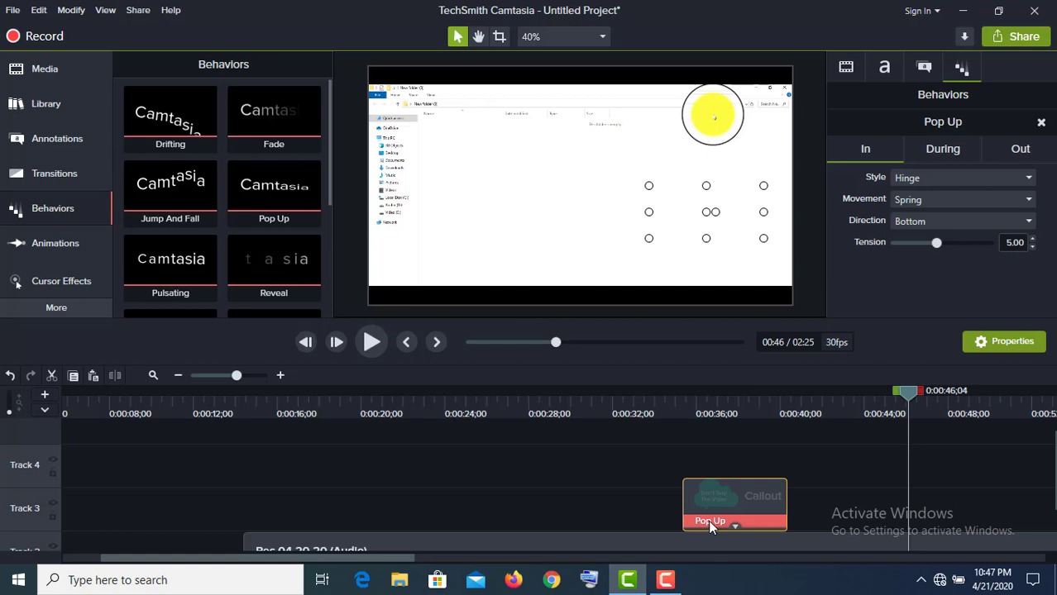
right_click(708, 520)
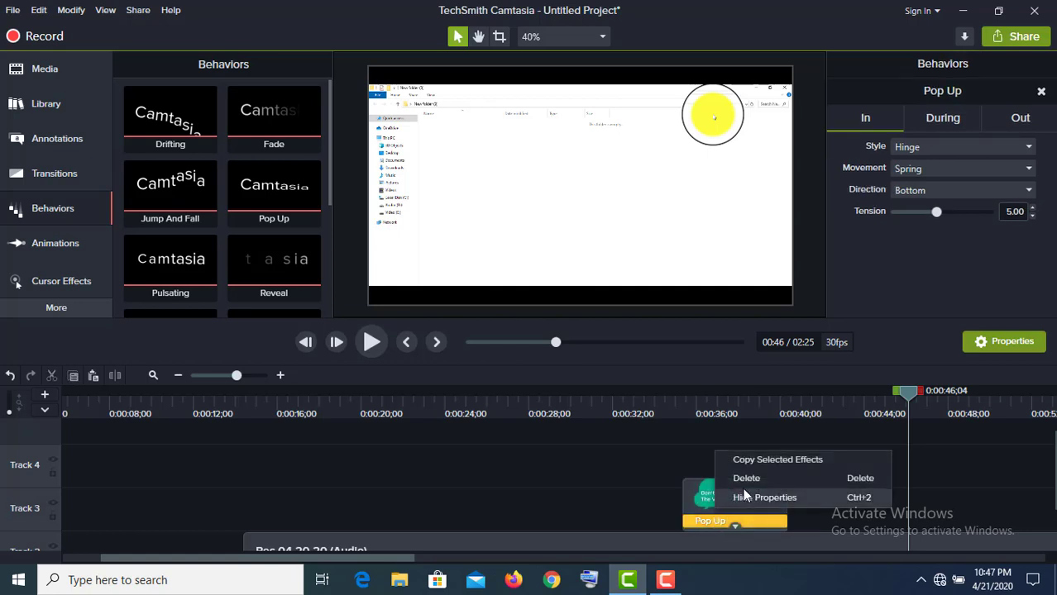
click(744, 480)
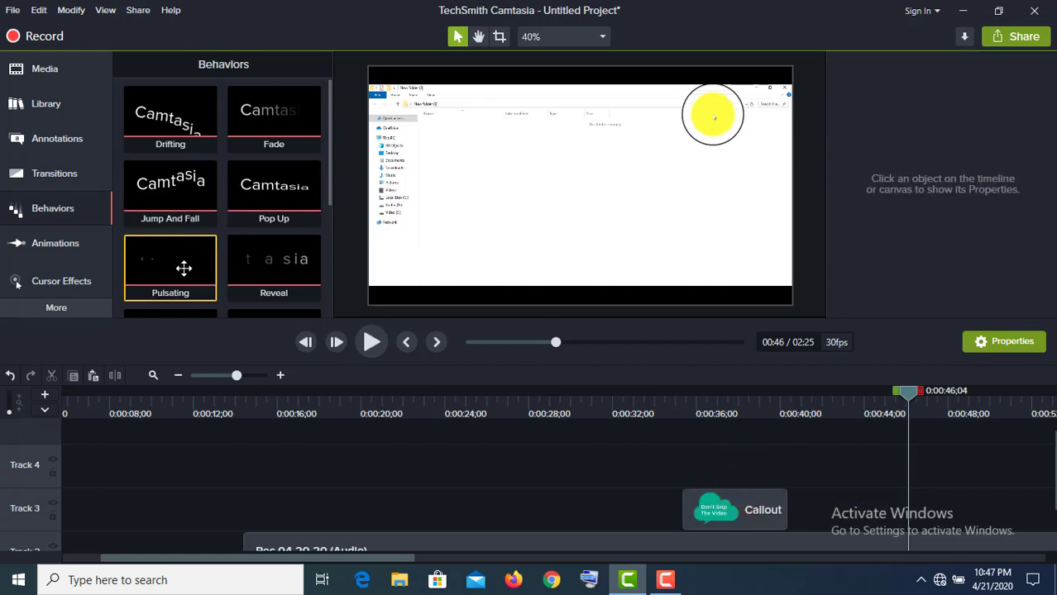
drag(183, 267, 730, 497)
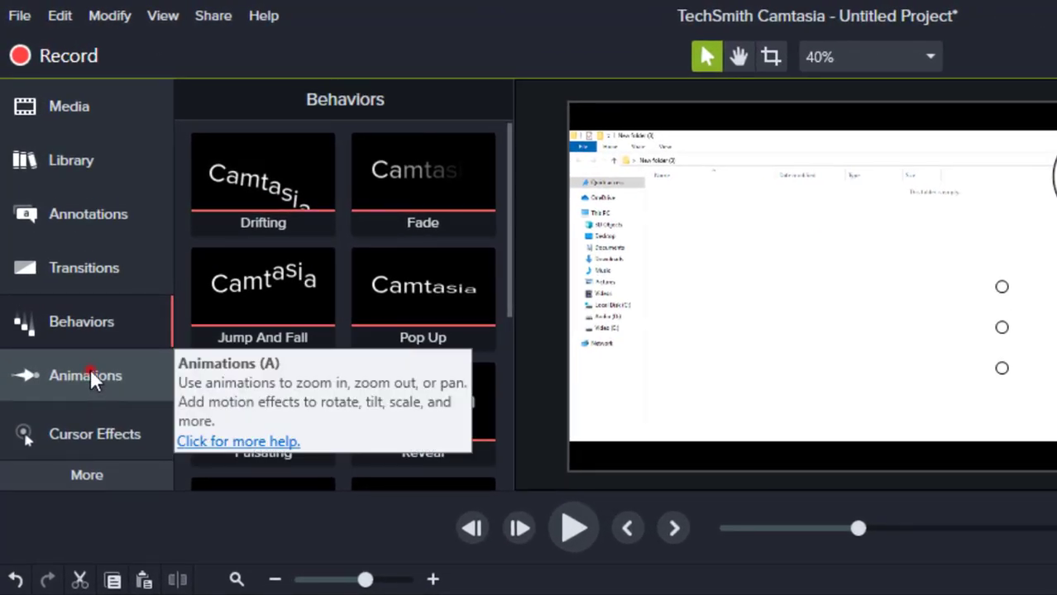
Add a Zoom-n-Pan animation to the Rec 04-20-20 screen clip at 0:00:46;04 with a zoom of 143%
click(90, 368)
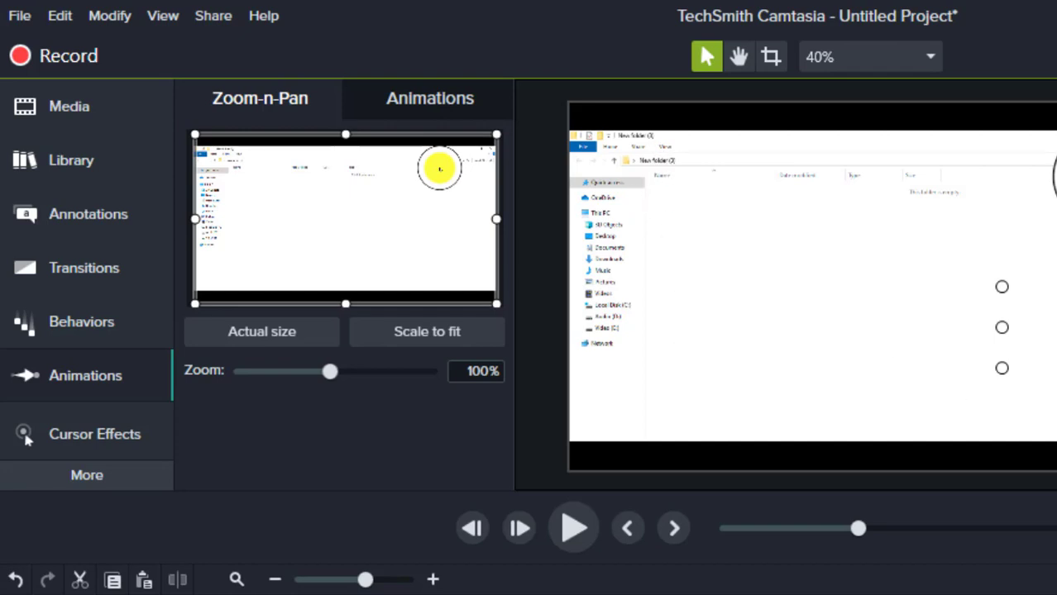
click(96, 377)
click(50, 391)
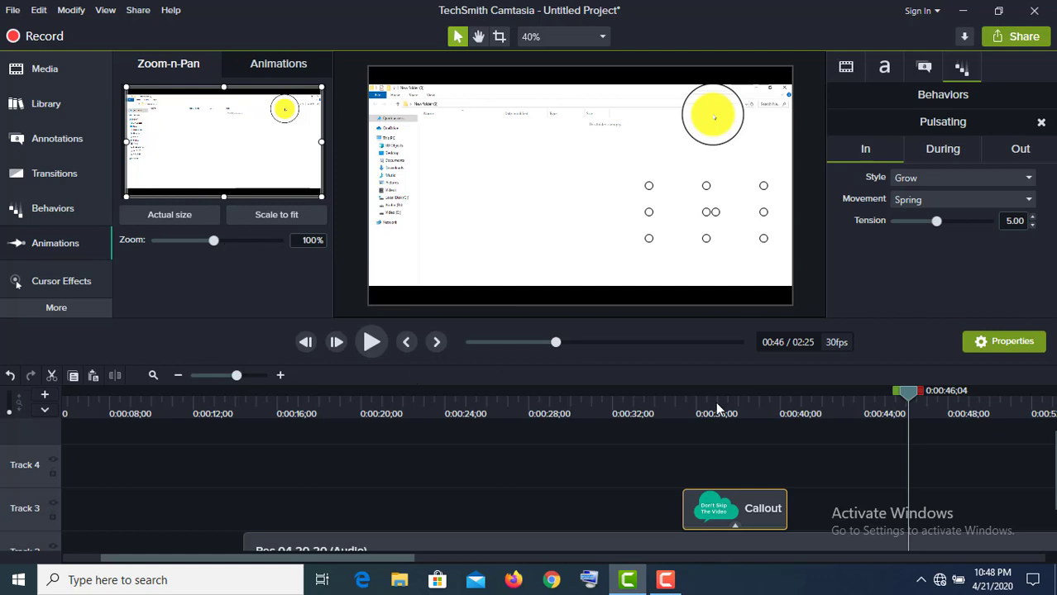
drag(1050, 438, 1038, 507)
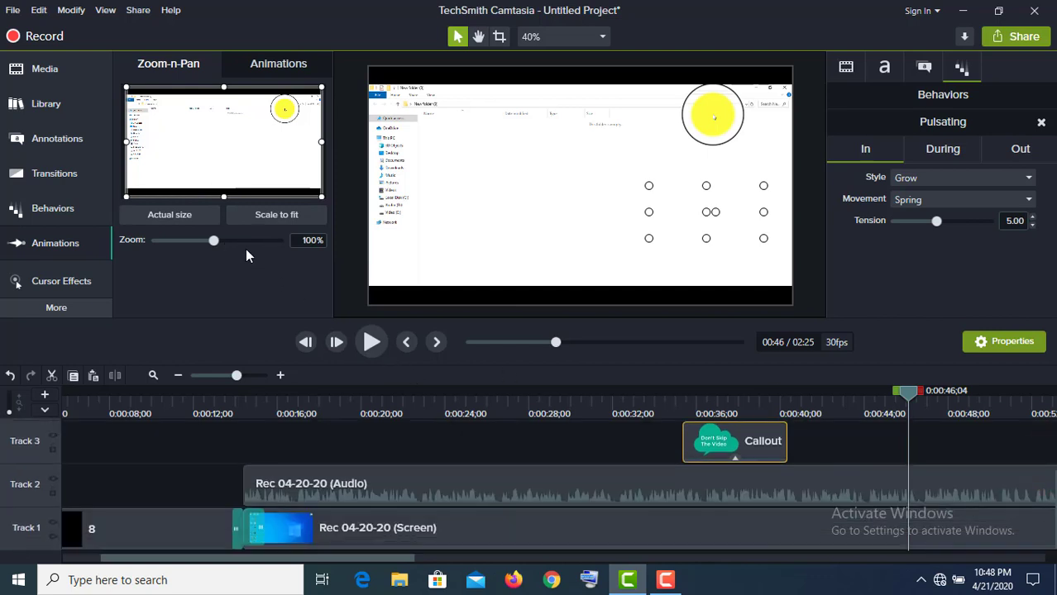
drag(214, 240, 240, 240)
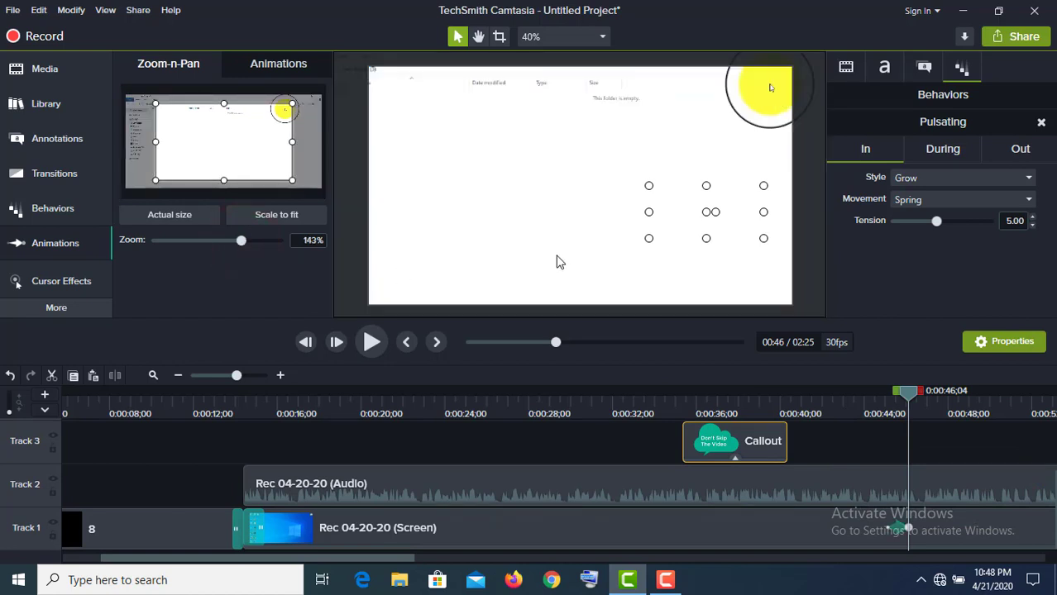
Shift the zoomed view to the folder window's upper-left corner and tighten the Zoom-n-Pan area there to 300%
click(492, 142)
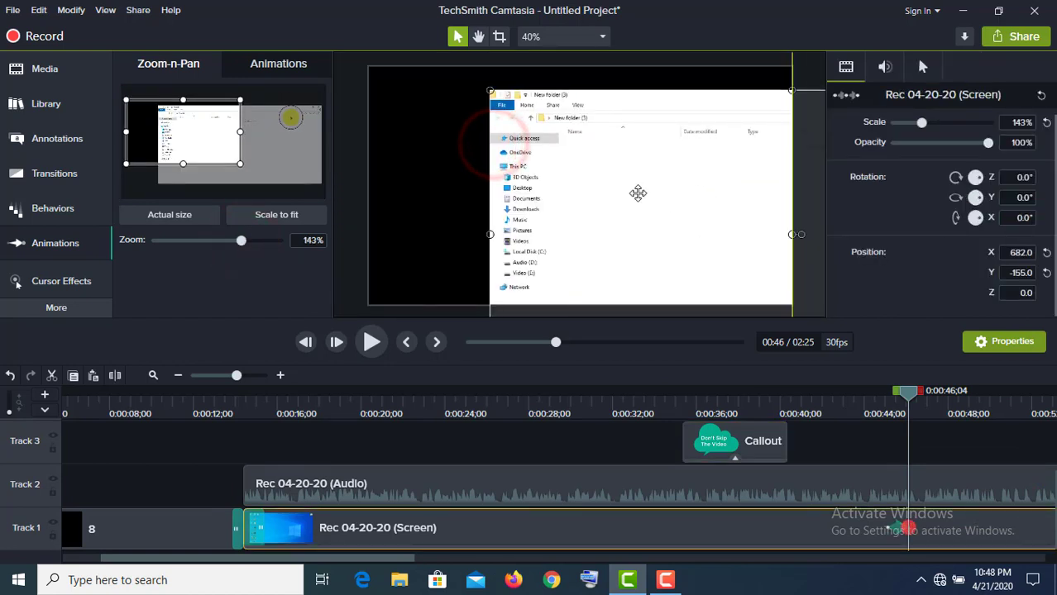
drag(586, 182, 578, 170)
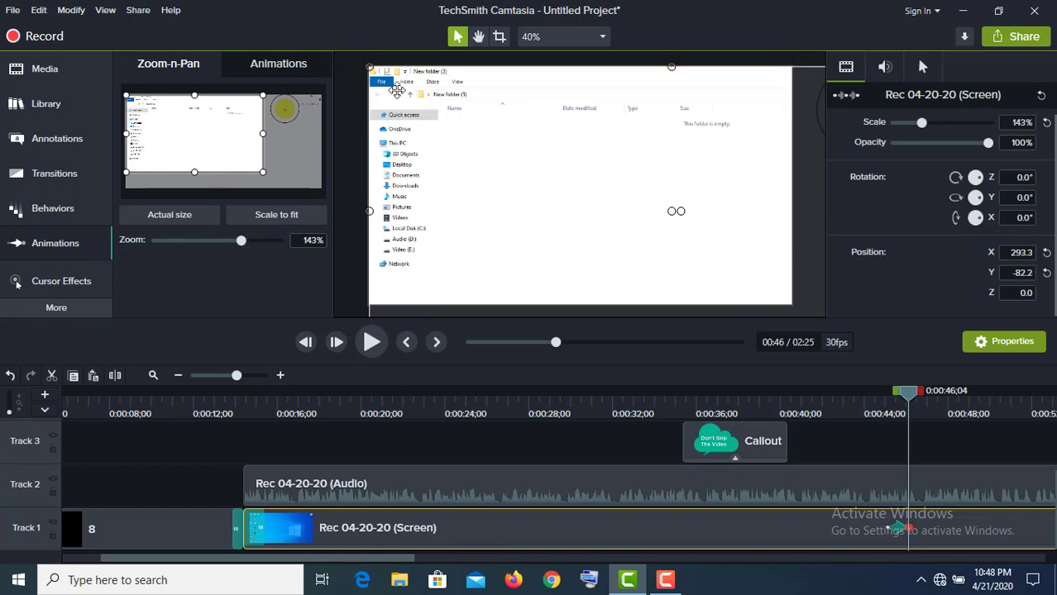
mouse_move(523, 175)
mouse_down()
mouse_move(538, 182)
mouse_move(525, 183)
mouse_up()
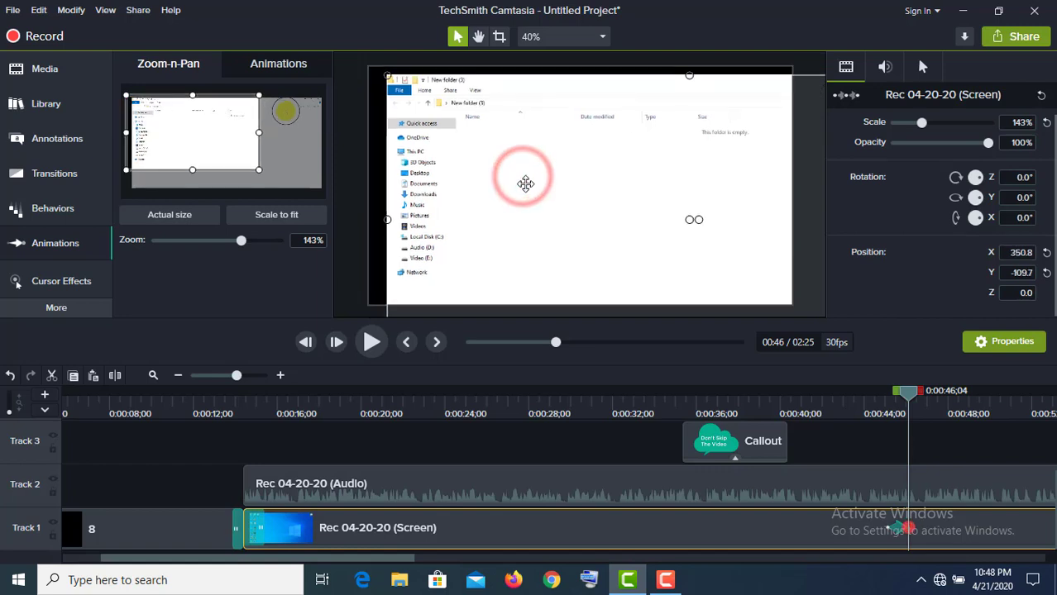
key(ctrl+z)
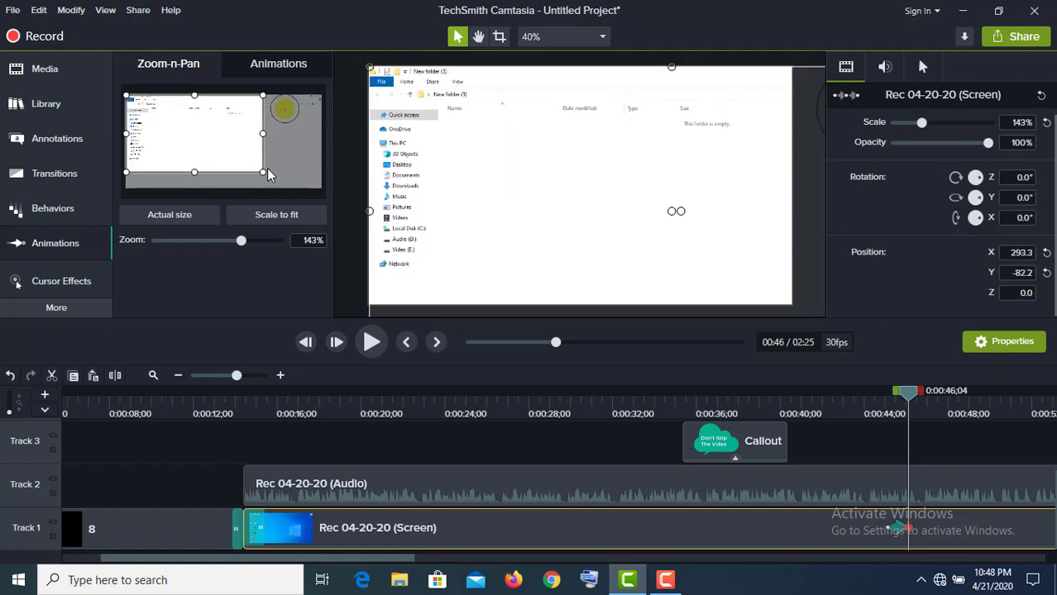
drag(263, 171, 191, 132)
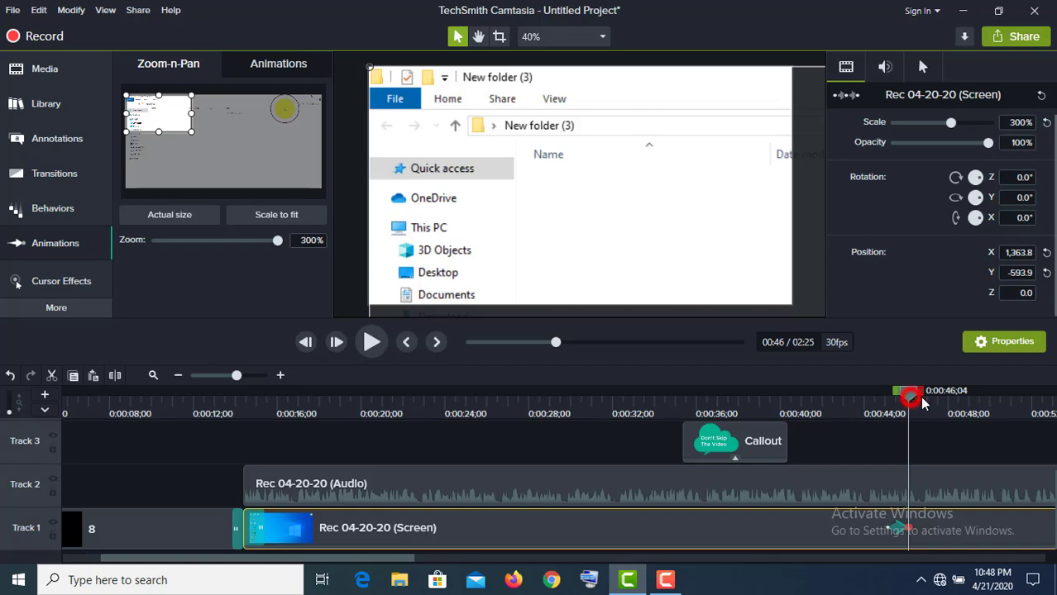
Scale the Rec 04-20-20 screen clip back to fit at about 0:00:51, and play the zoom animation from 0:00:44;20
drag(912, 403, 1017, 401)
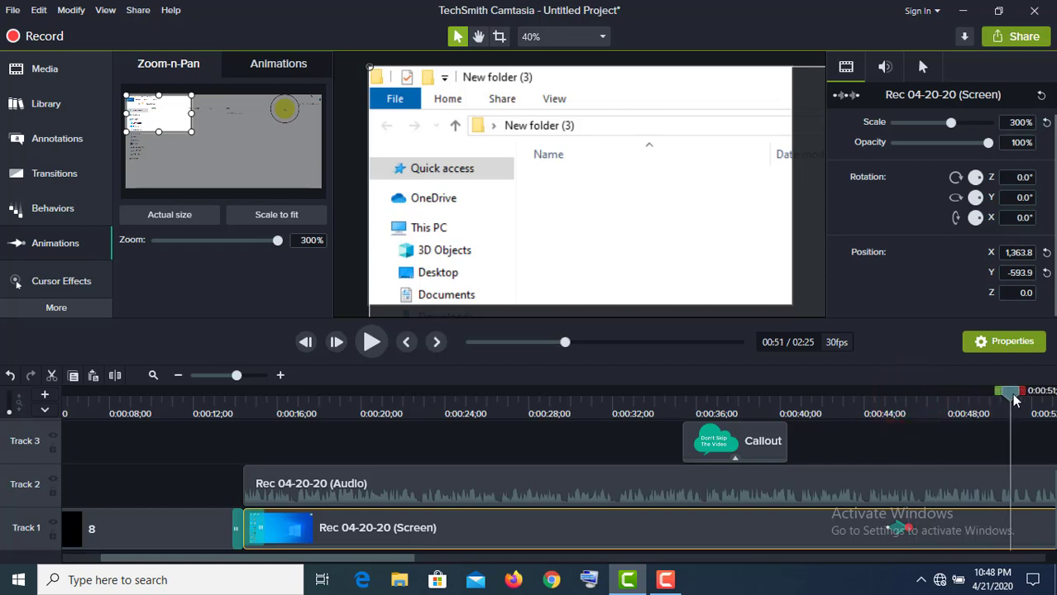
click(276, 215)
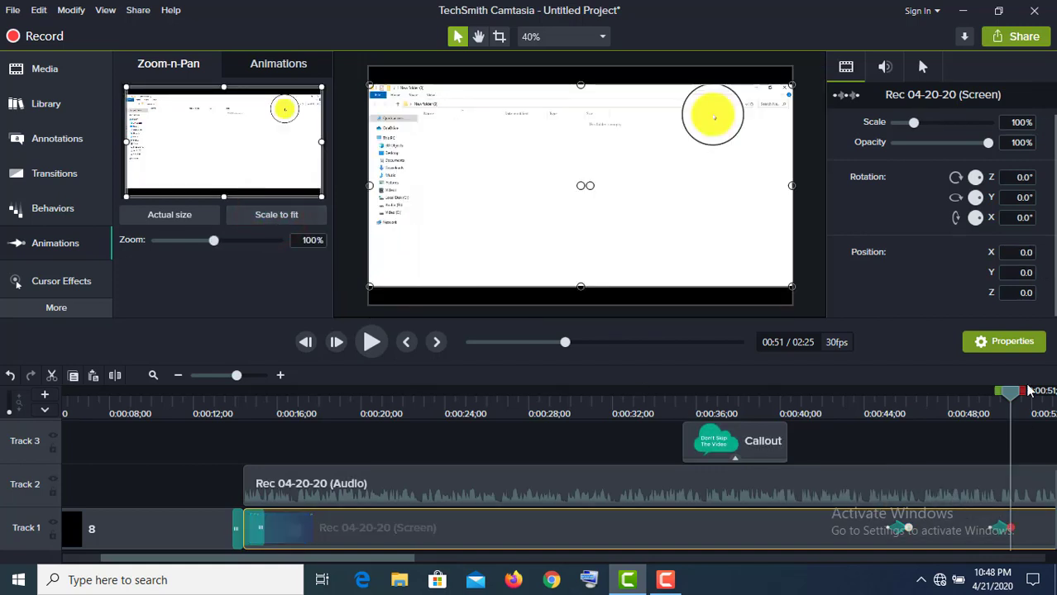
drag(948, 401, 874, 403)
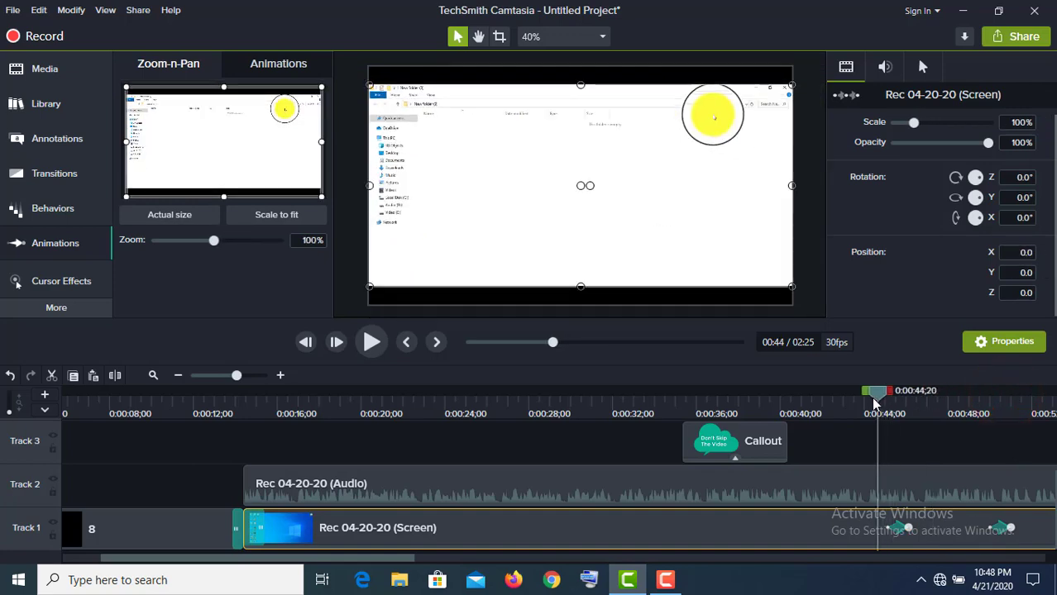
click(371, 341)
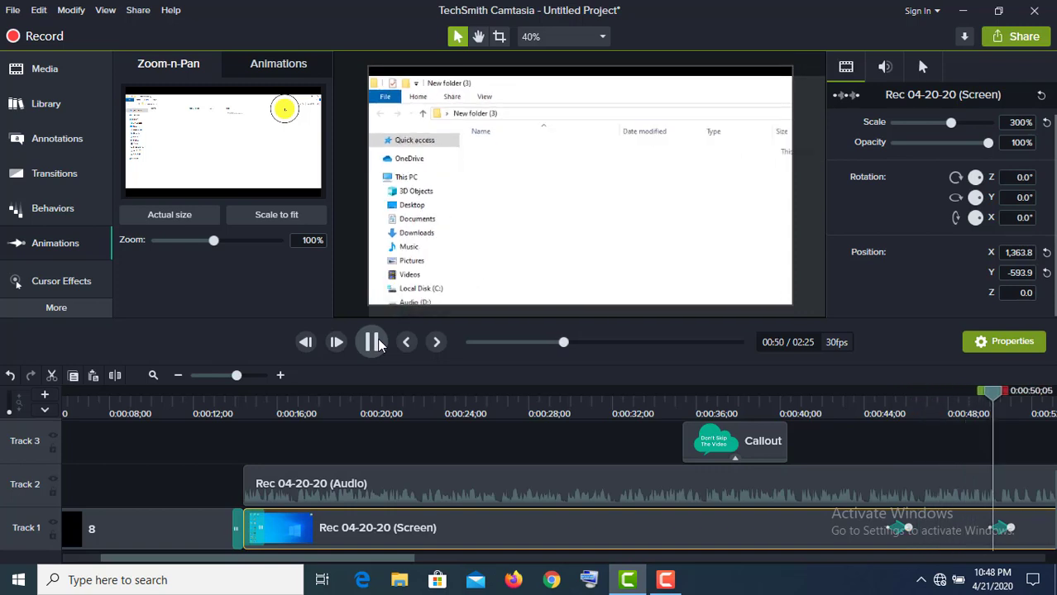
click(372, 342)
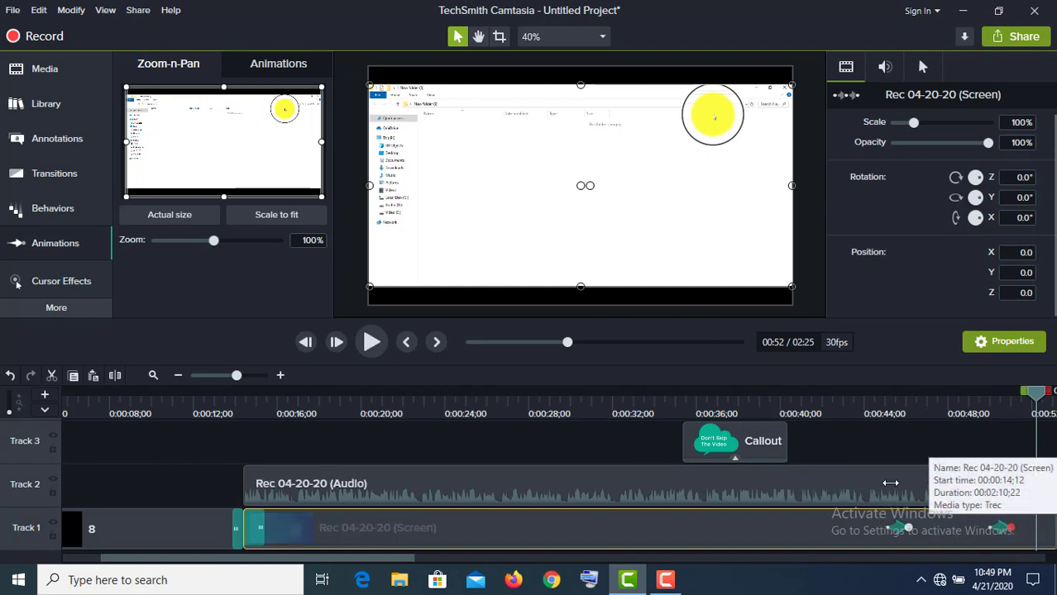
Import SUBSCRIBE BUTTON _ FREE DOWNLOAD.mp4 from the Some Edite Video folder into the project media
drag(663, 344, 463, 345)
click(40, 76)
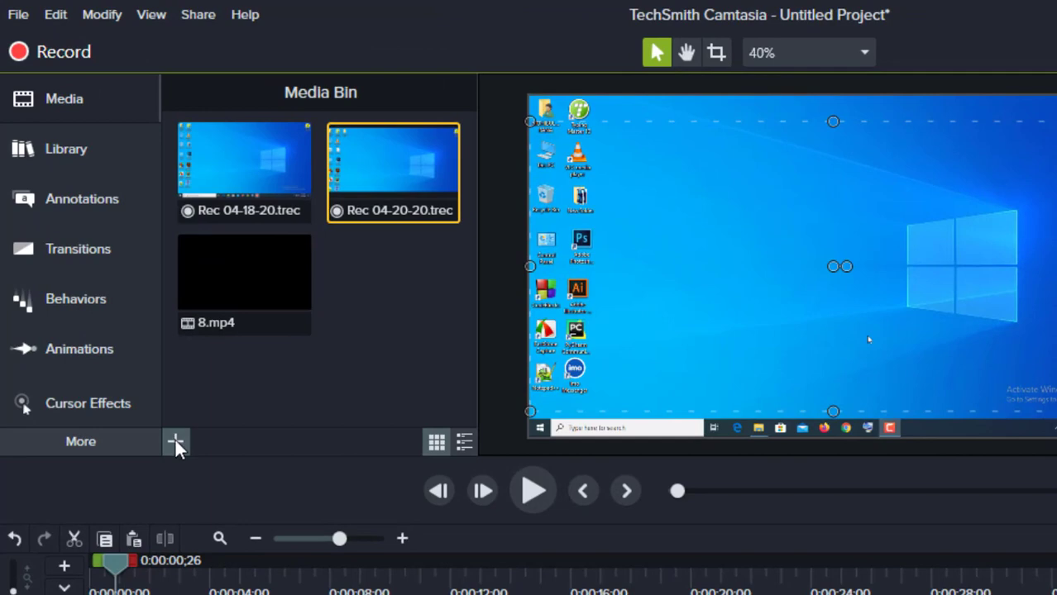
click(174, 442)
click(192, 368)
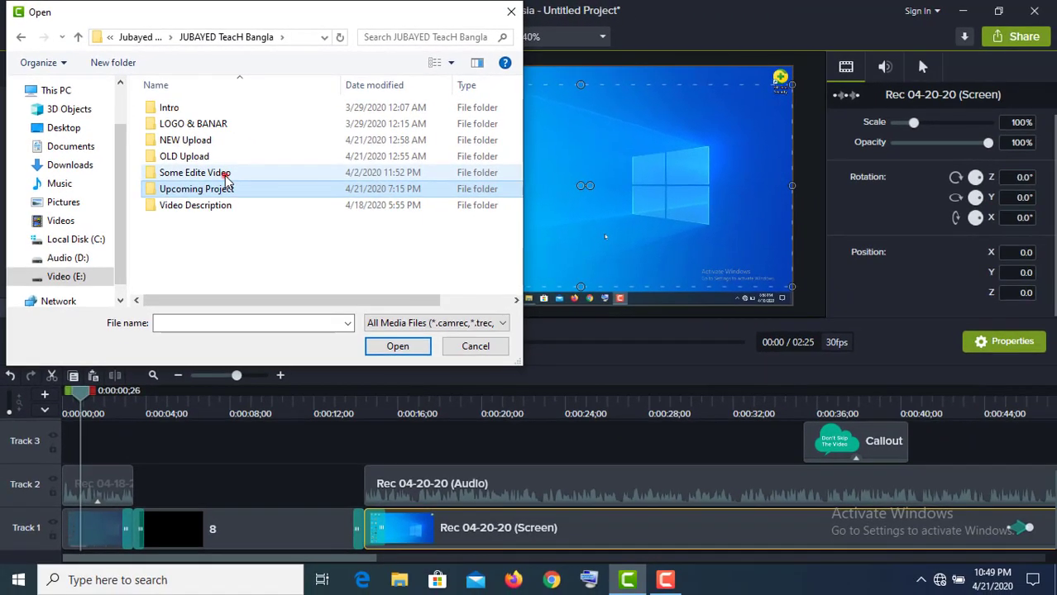
double_click(225, 179)
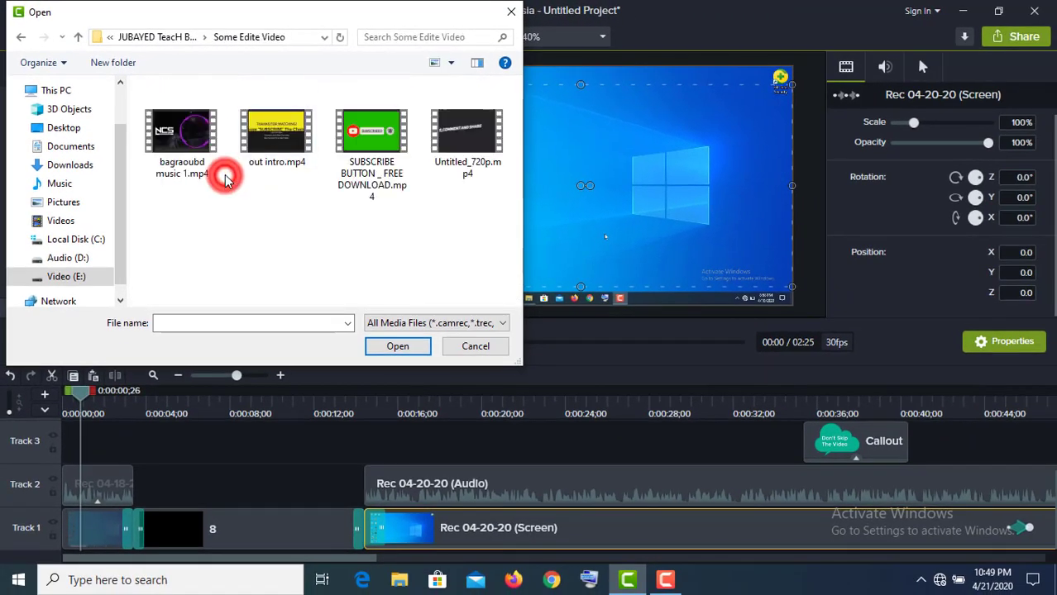
click(376, 142)
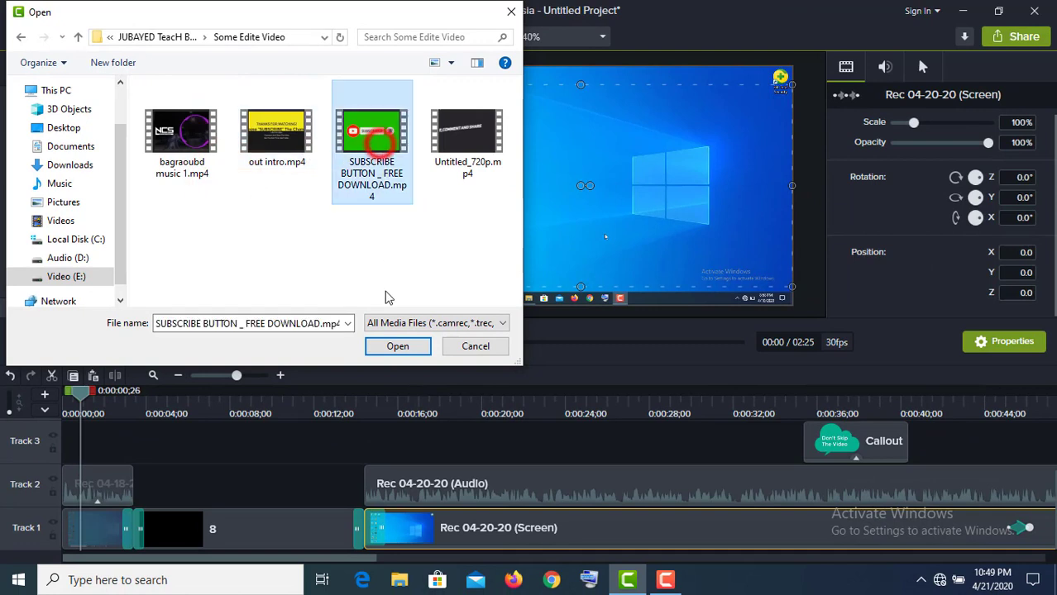
click(397, 346)
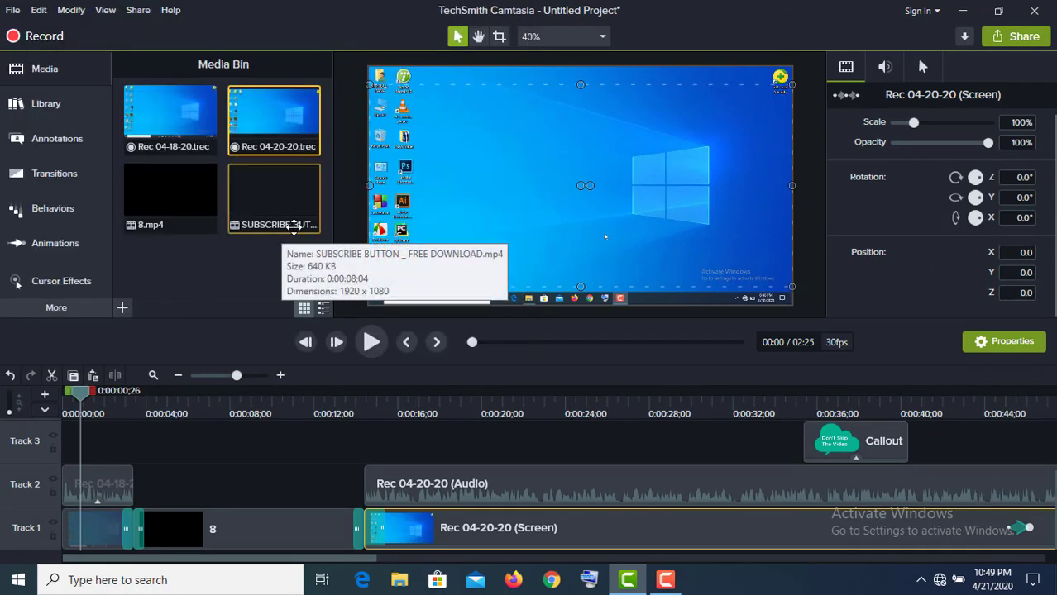
Place the SUBSCRIBE BUTTON clip on Track 3 at about 0:00:17 and show the frame at 0:00:21;12
drag(259, 204, 430, 446)
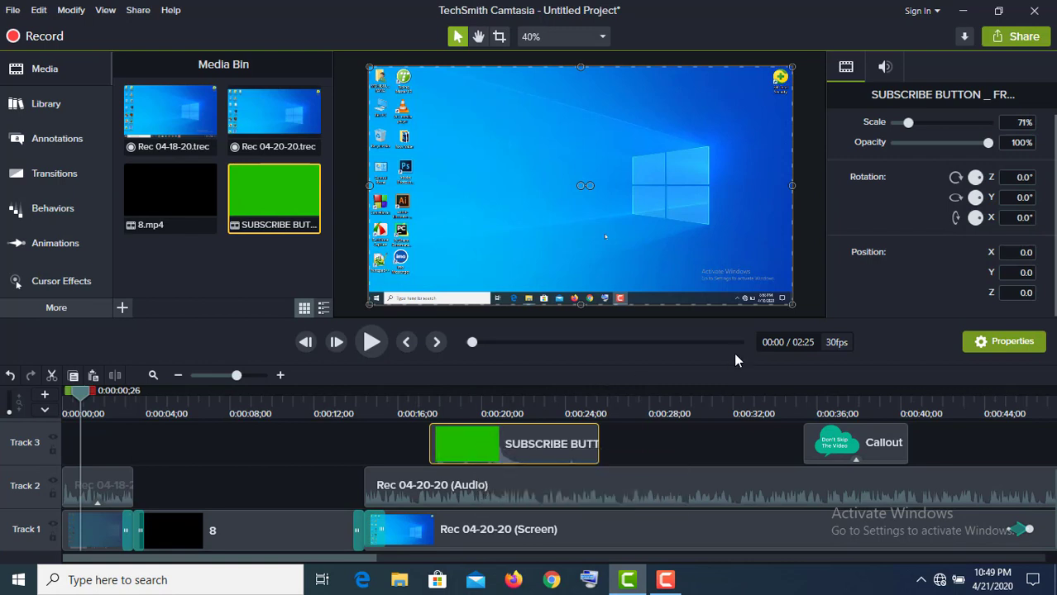
click(487, 346)
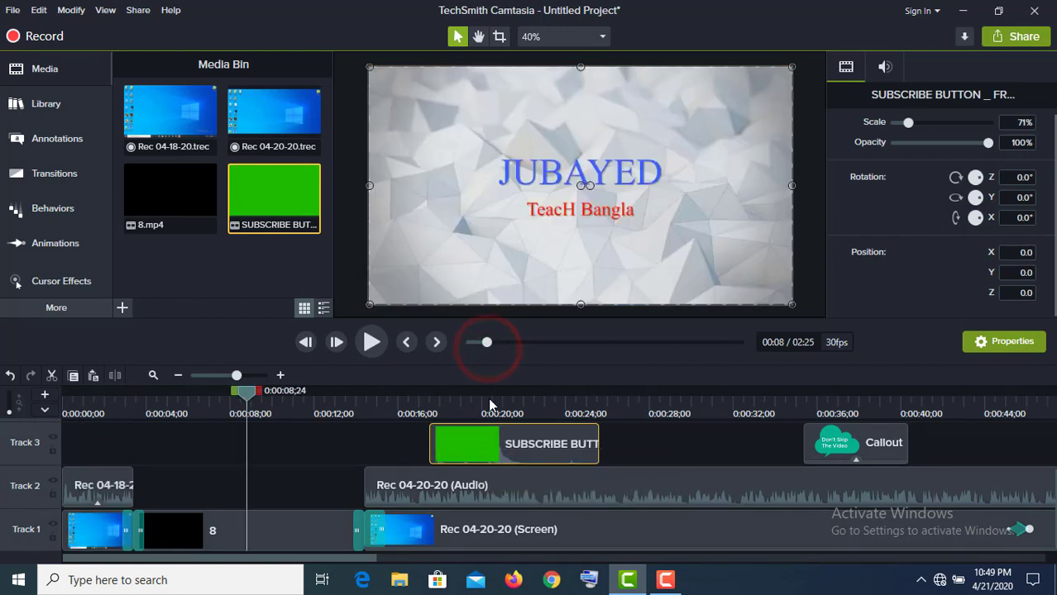
click(498, 341)
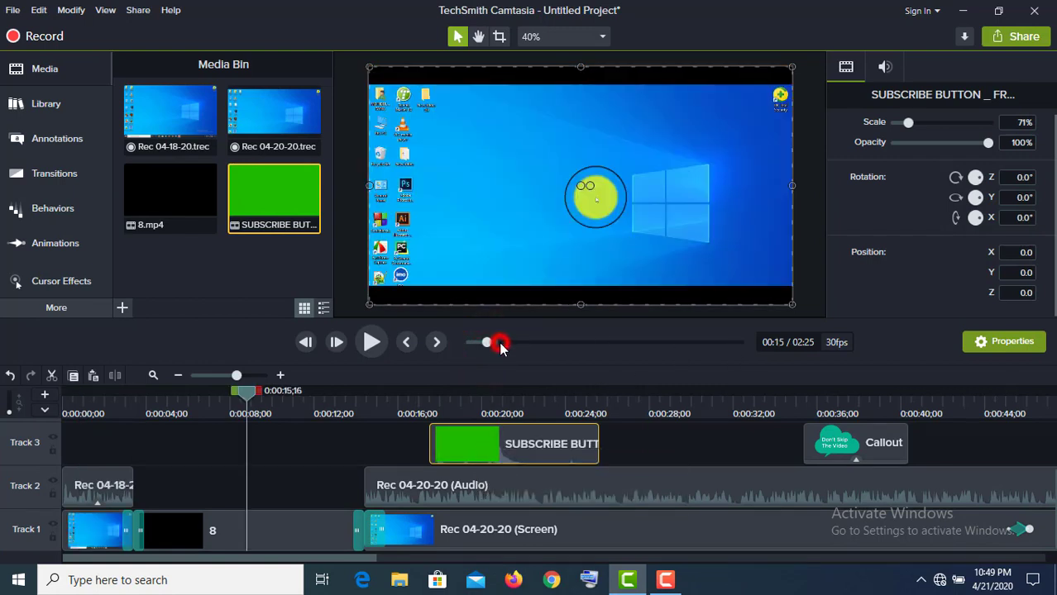
click(509, 341)
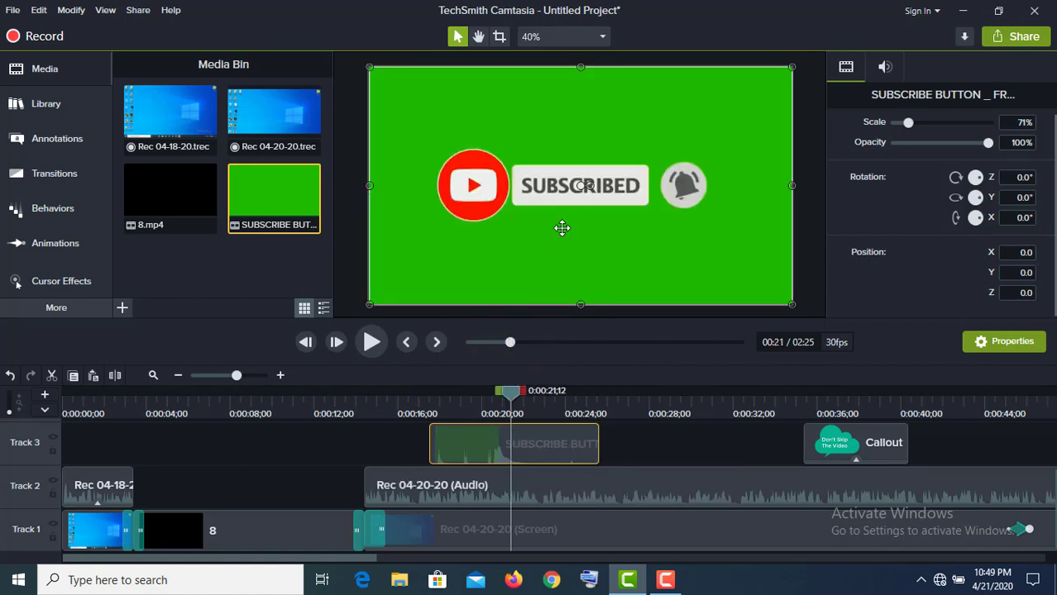
Add a Device Frame visual effect to the SUBSCRIBE BUTTON clip
click(599, 226)
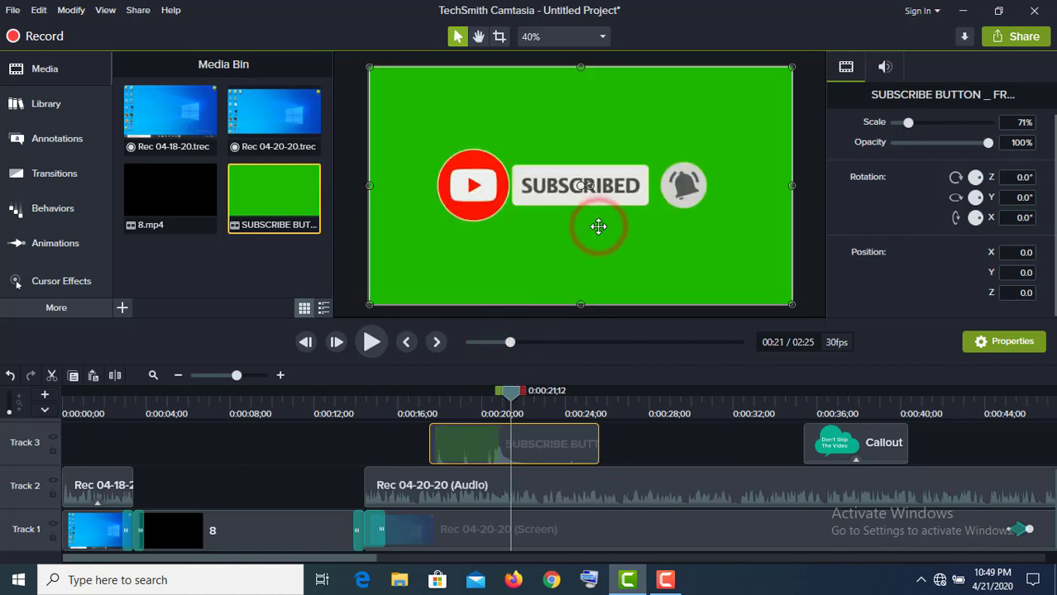
right_click(604, 238)
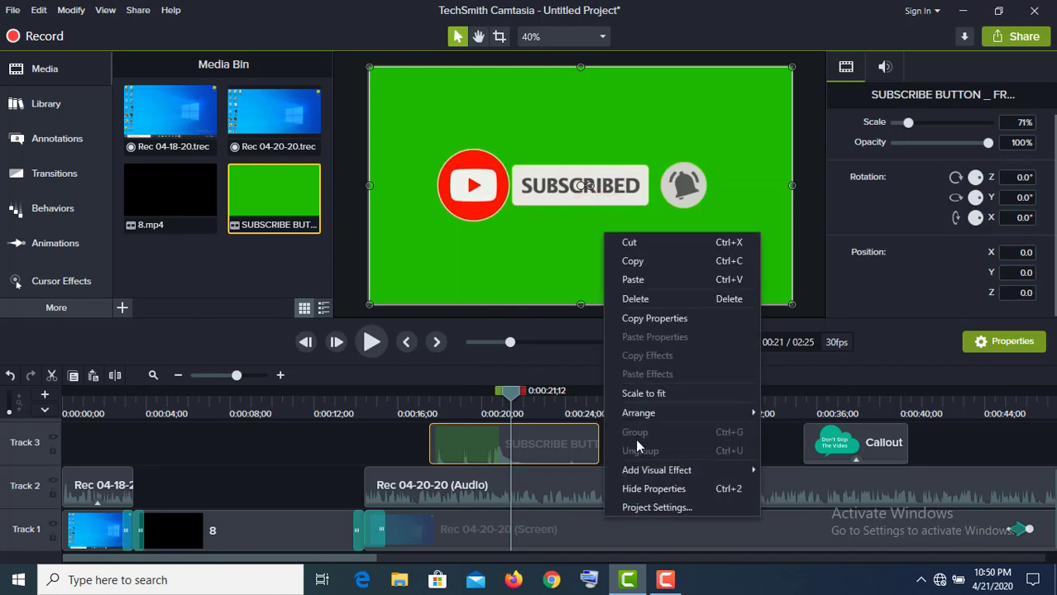
mouse_move(635, 467)
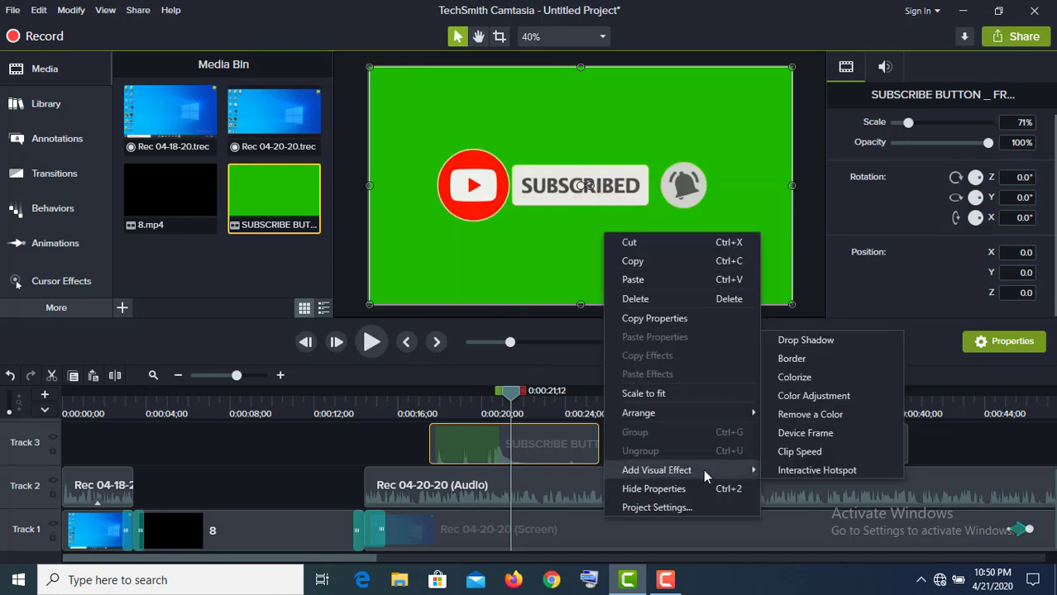
click(786, 435)
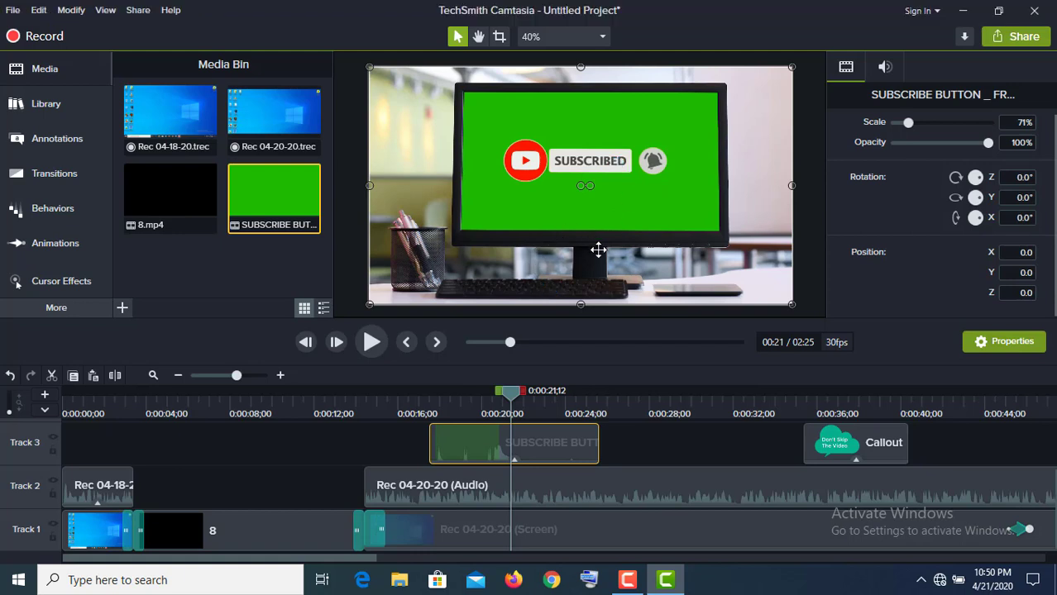
Delete the Device Frame effect from the SUBSCRIBE BUTTON clip on Track 3
right_click(622, 203)
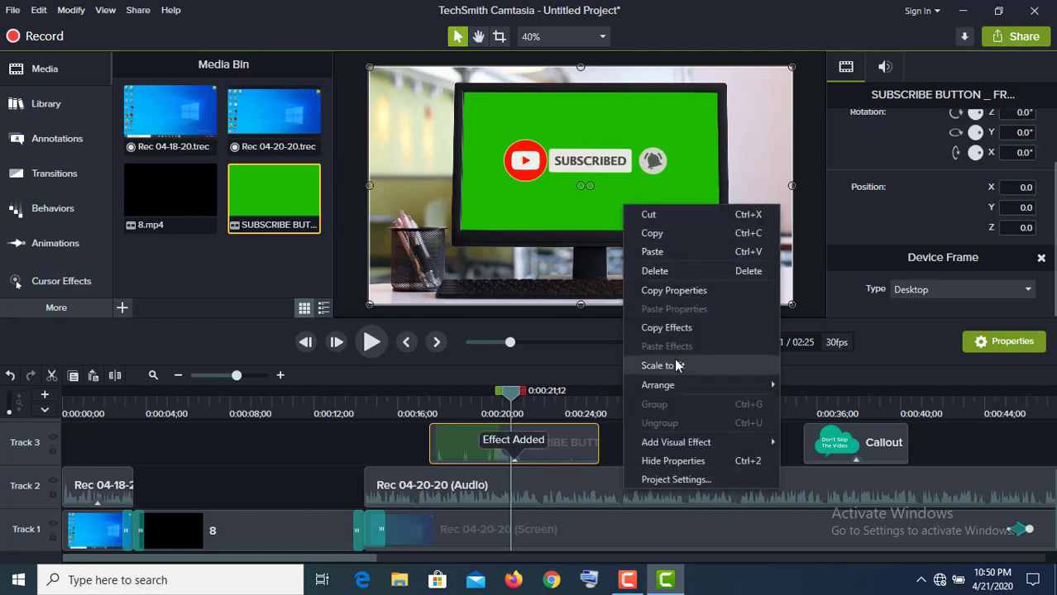
mouse_move(676, 440)
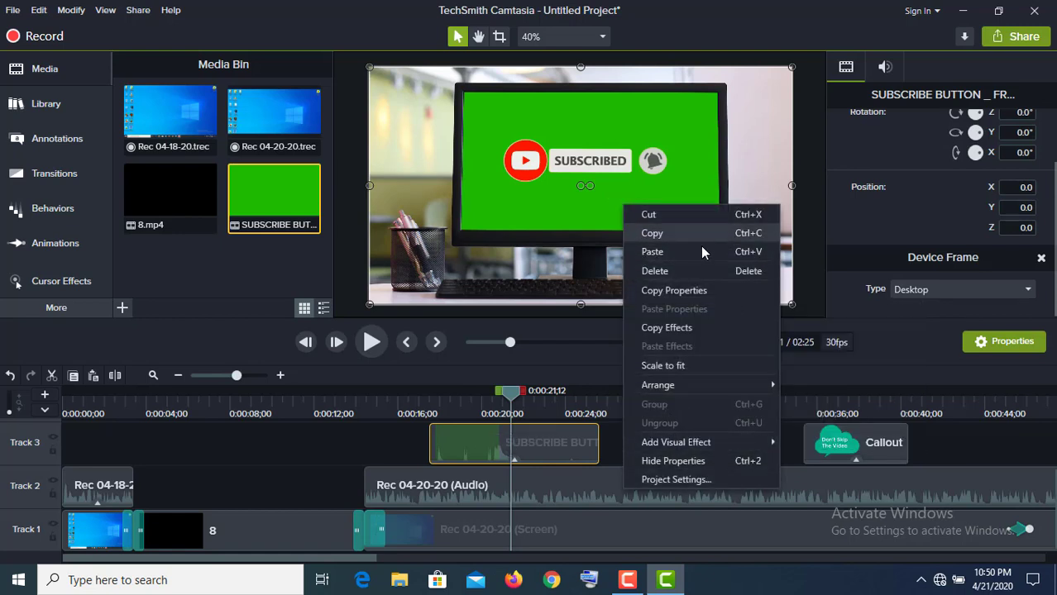
mouse_move(712, 442)
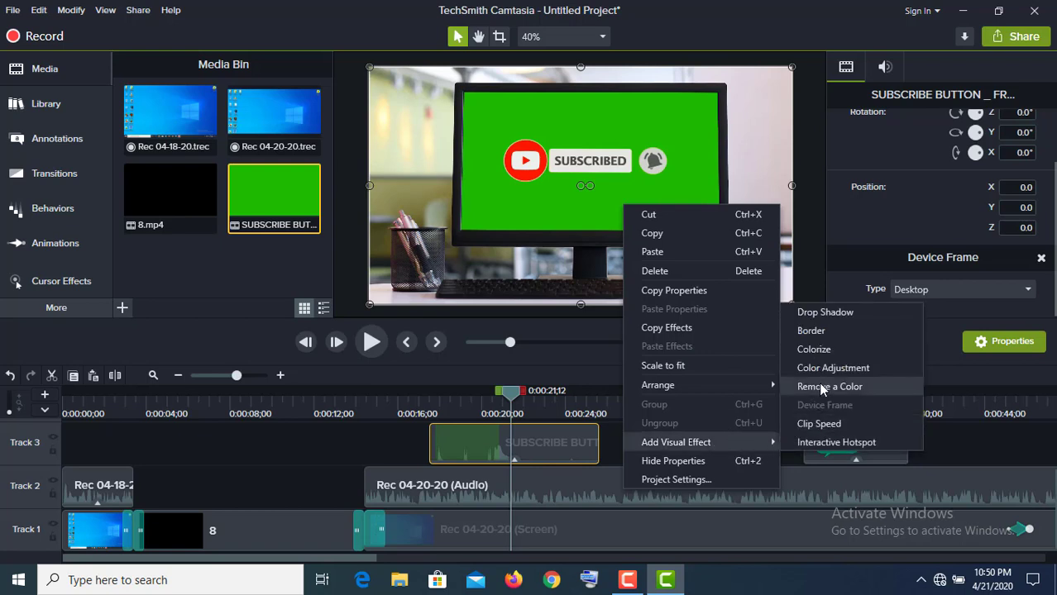
click(509, 460)
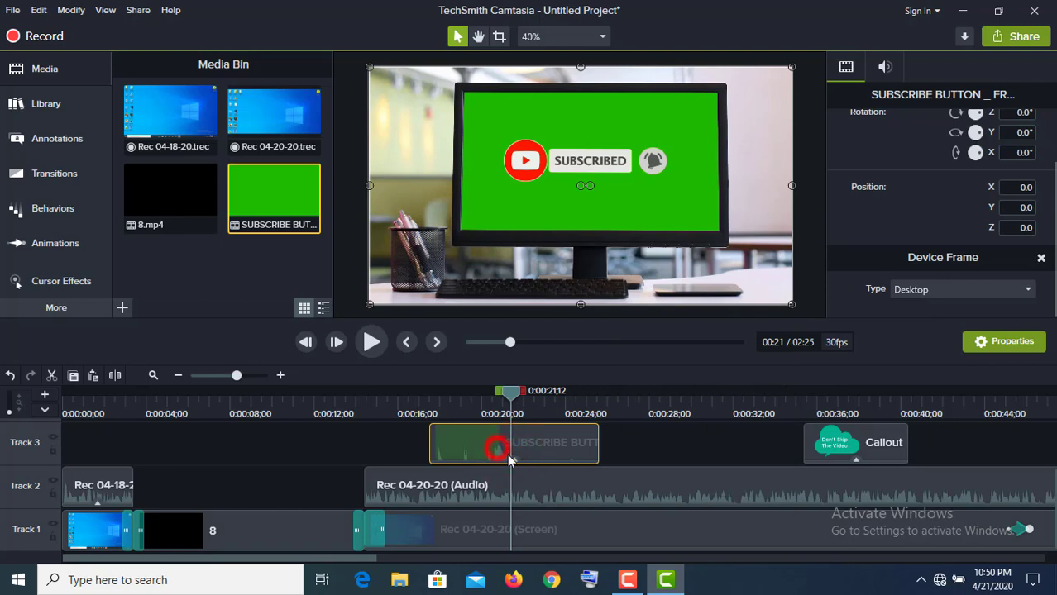
click(510, 460)
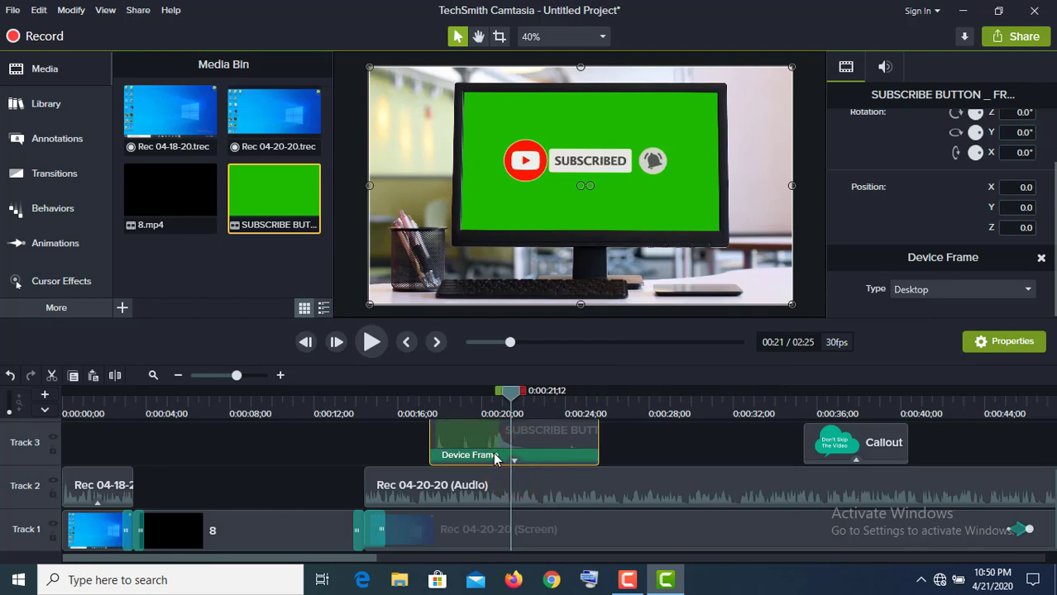
right_click(499, 459)
click(529, 487)
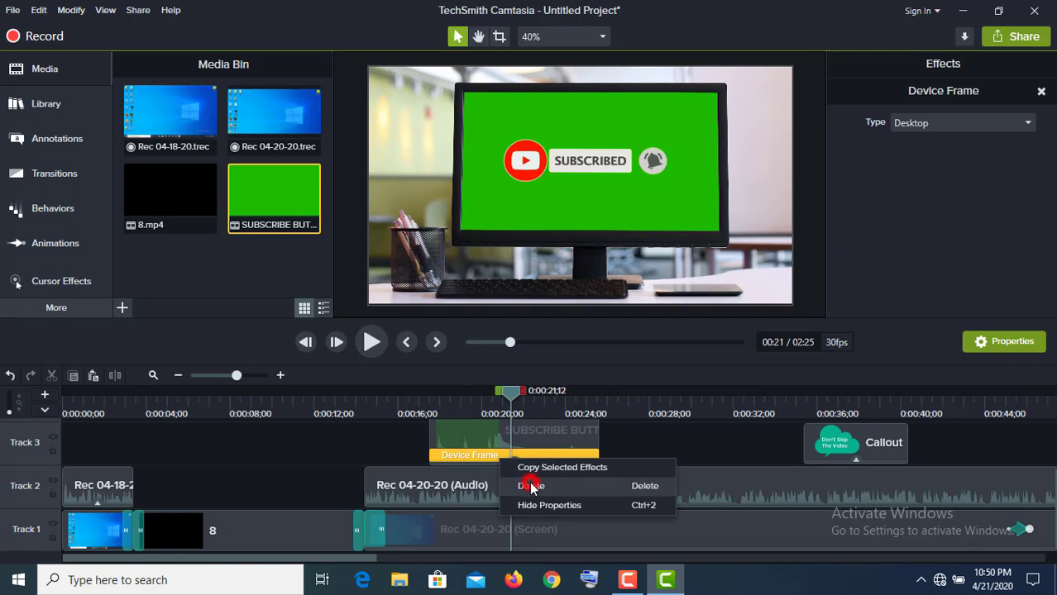
Add the Remove a Color effect to the SUBSCRIBE BUTTON clip, sampling its green background as the color to remove
right_click(569, 244)
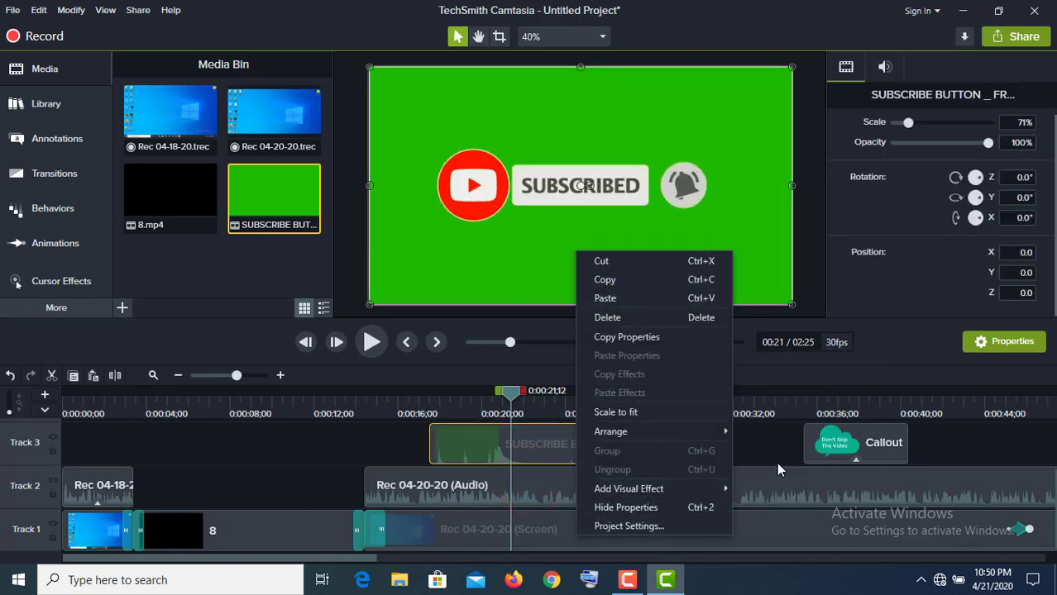
mouse_move(732, 489)
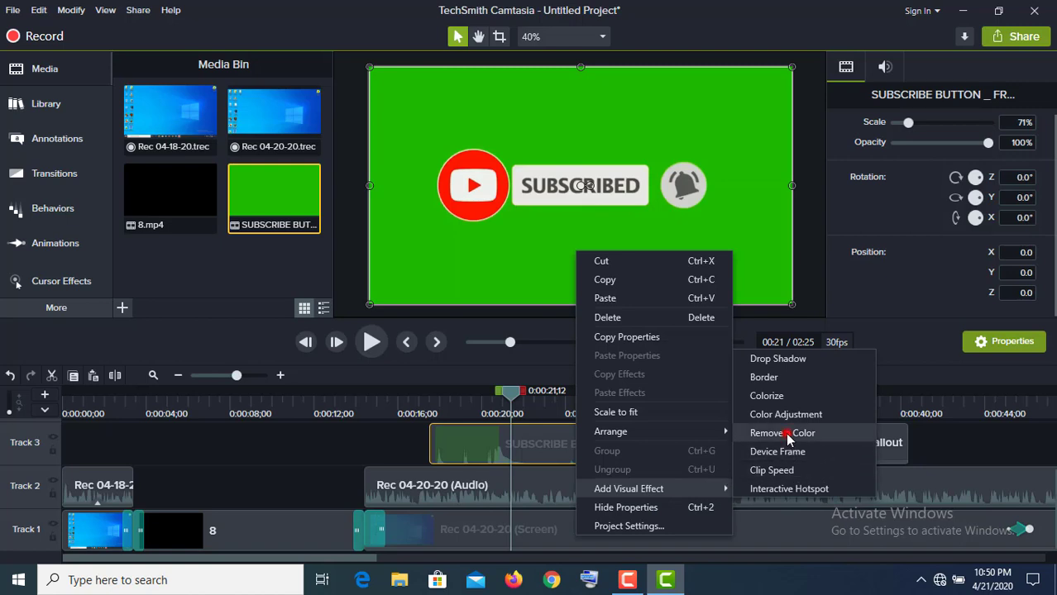
click(783, 433)
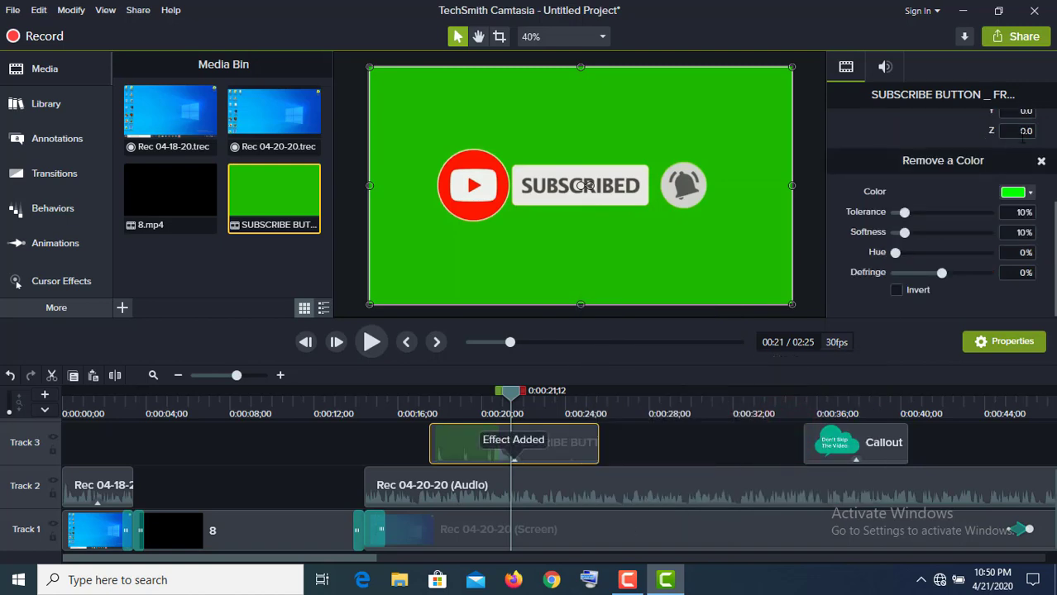
click(1030, 194)
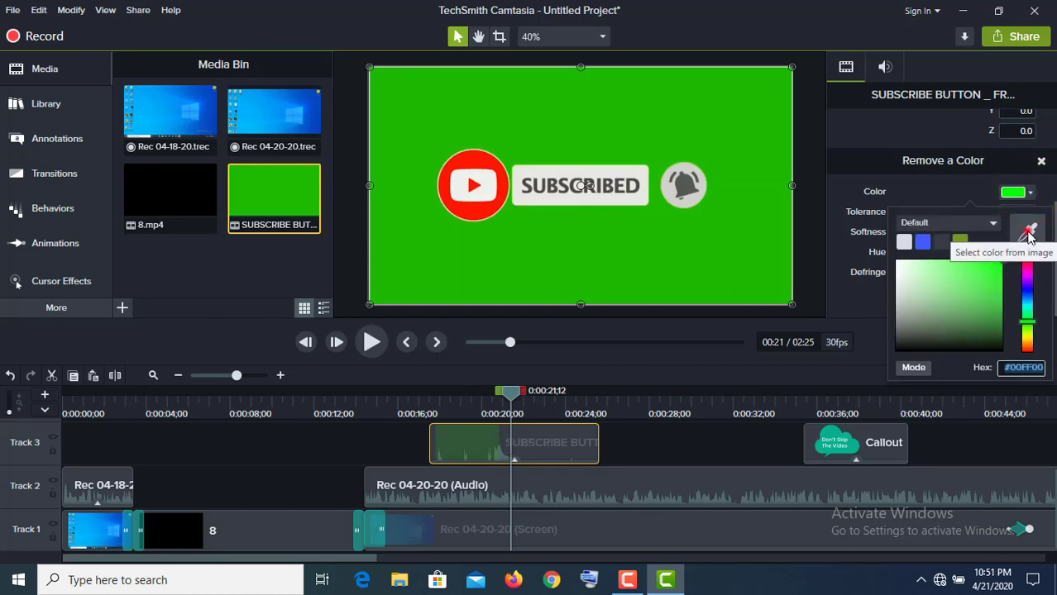
click(1028, 234)
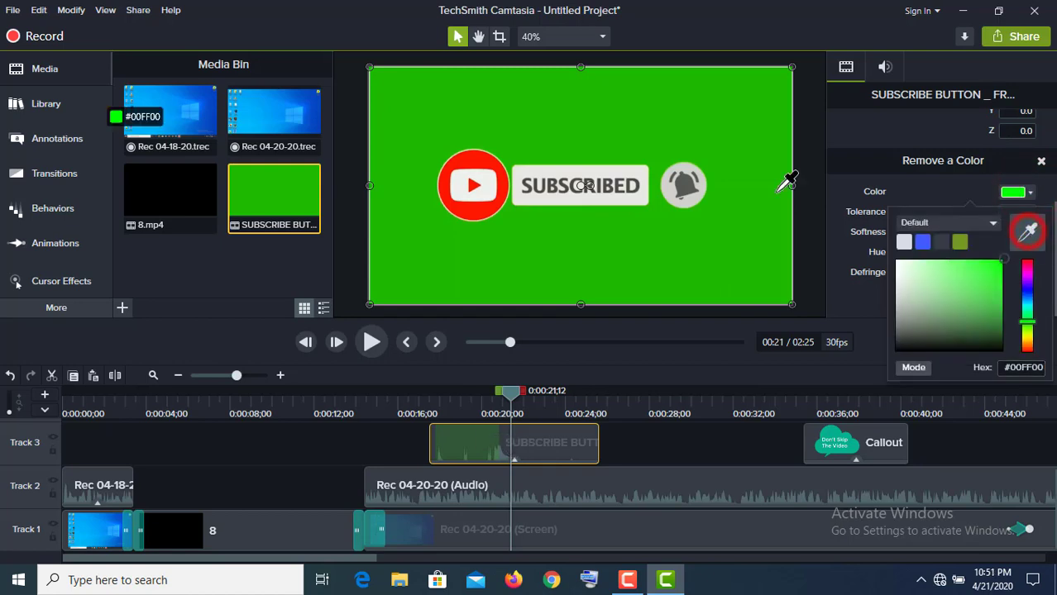
click(728, 121)
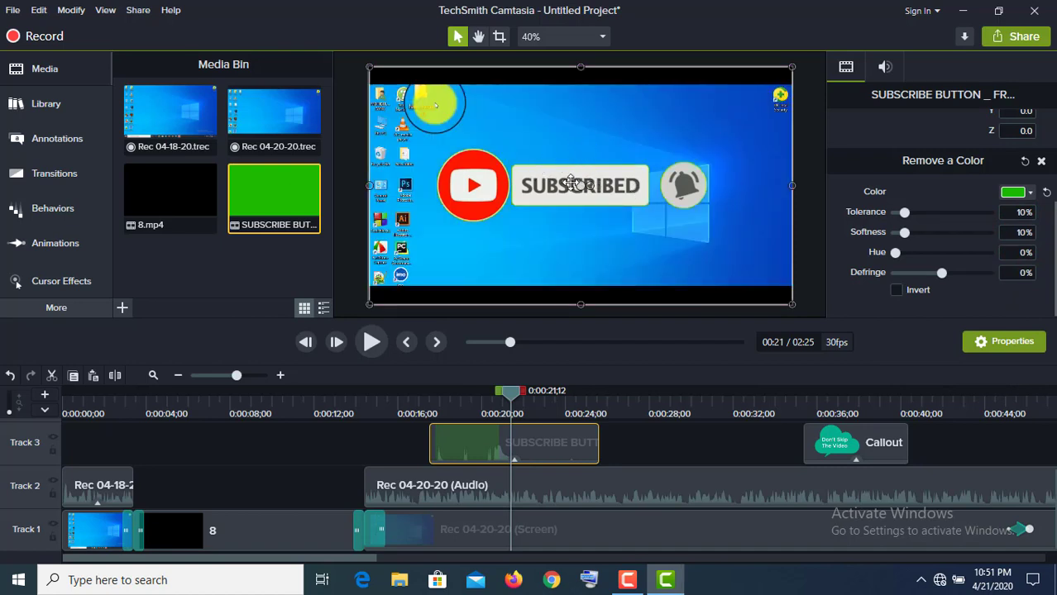
Shrink the subscribe overlay, place it near the bottom middle of the video frame, and set its Remove a Color tolerance to 40%
drag(586, 194, 584, 257)
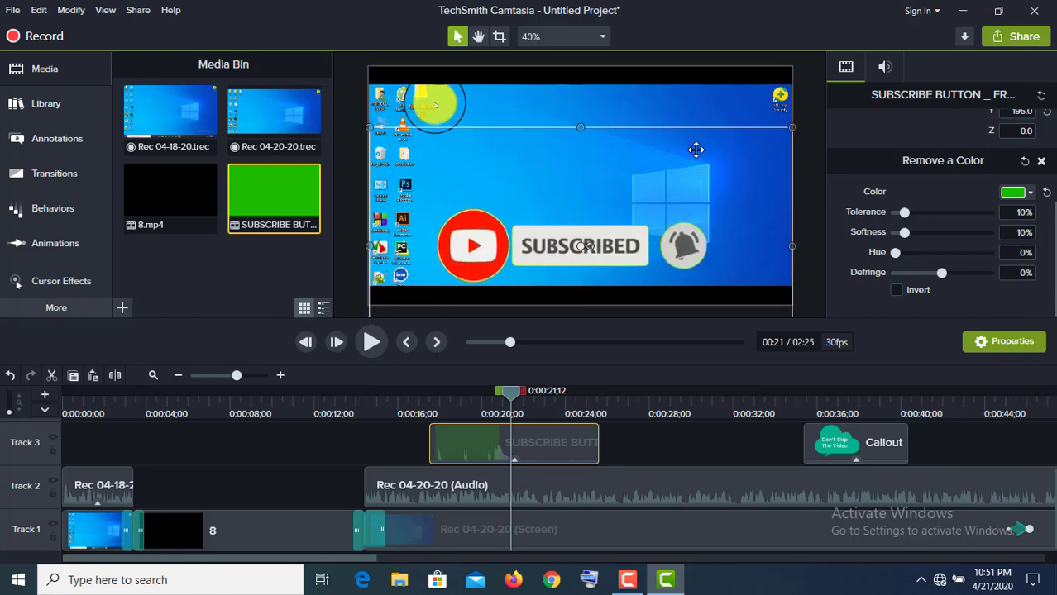
drag(790, 130, 688, 185)
drag(579, 234, 656, 217)
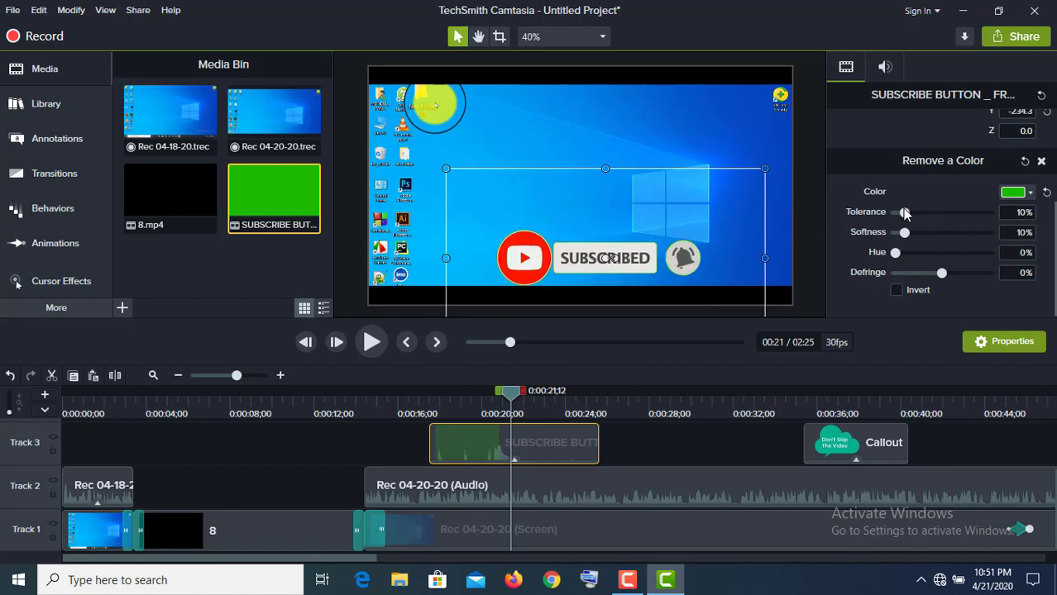
drag(906, 214, 937, 216)
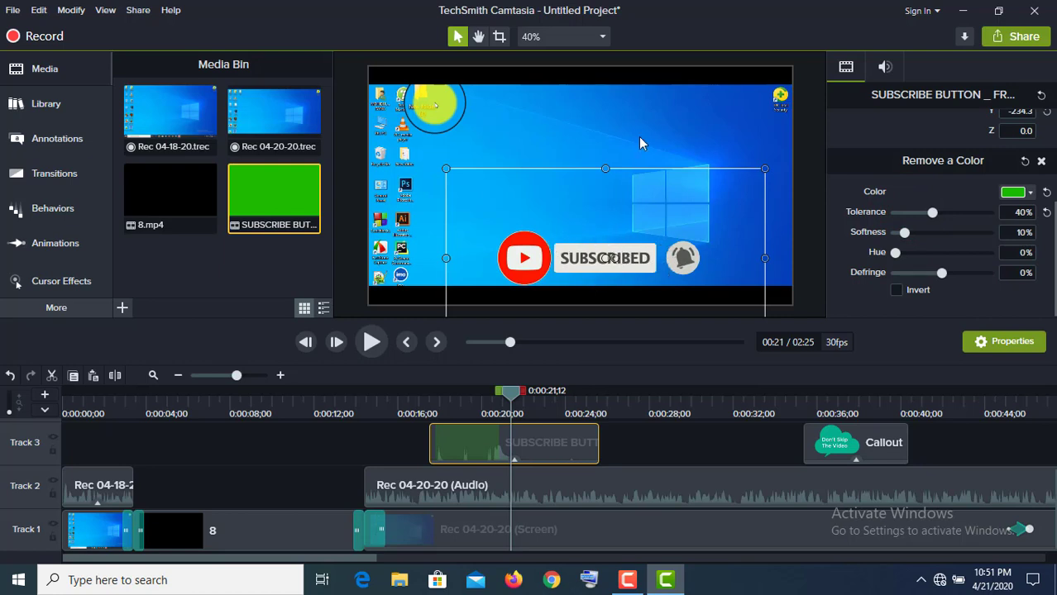
Go to the end of the project at 0:02:25;04 and import out intro.mp4 from the Some Edite Video folder
click(736, 341)
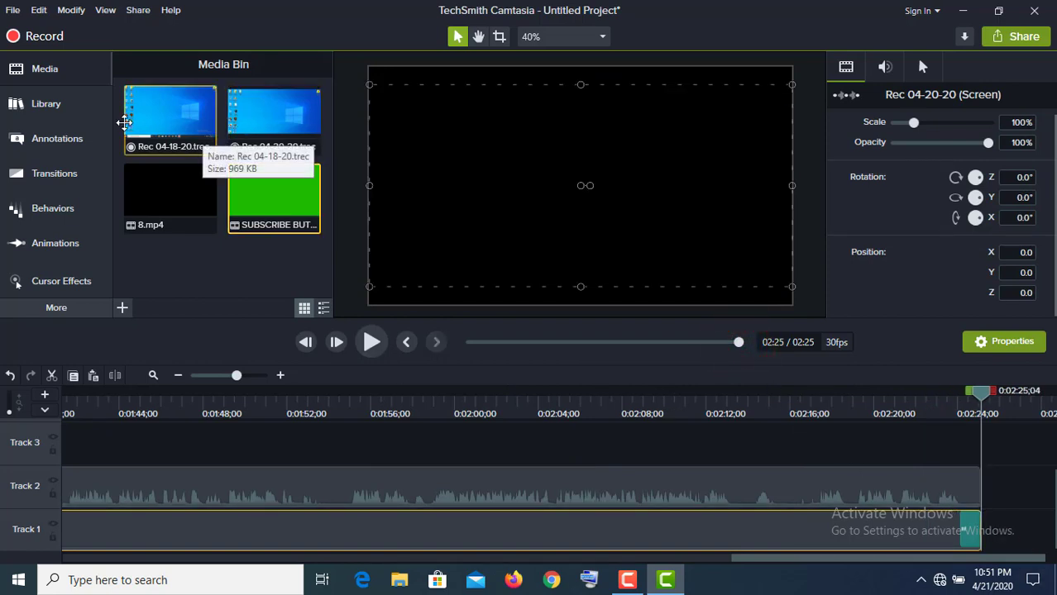
click(123, 307)
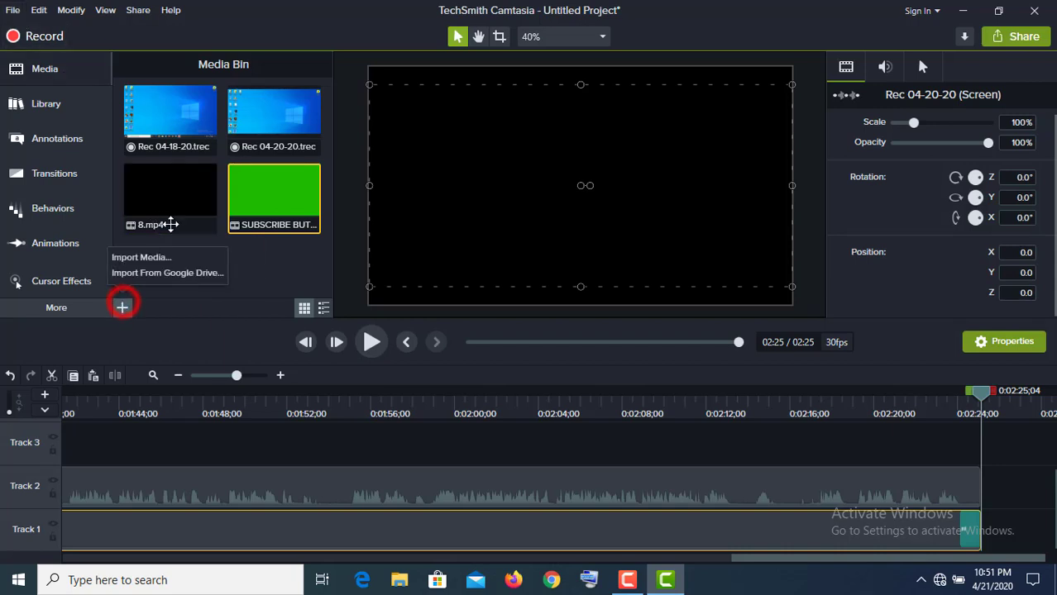
click(141, 257)
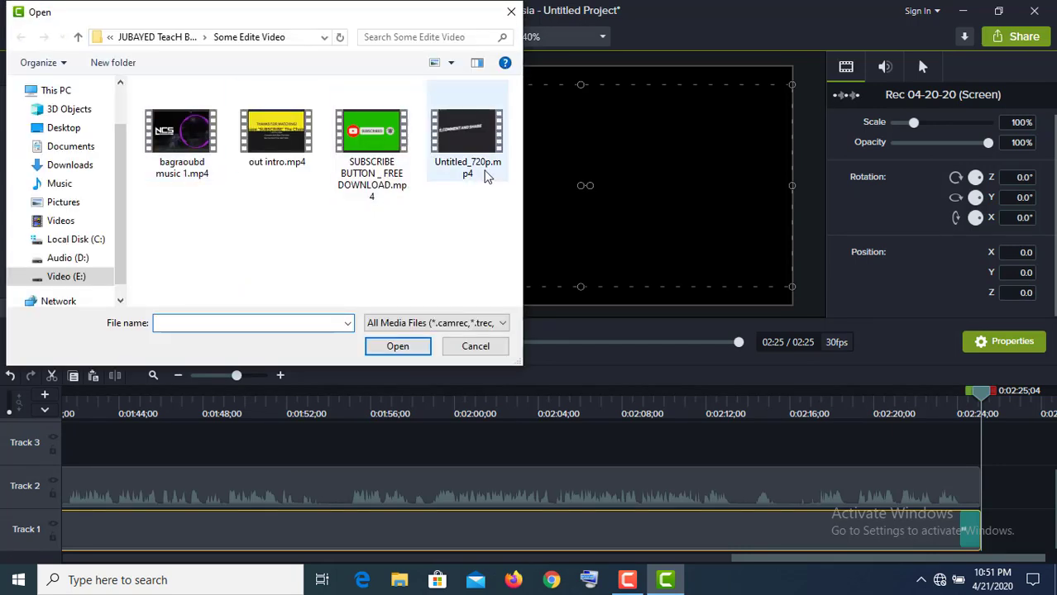
click(274, 136)
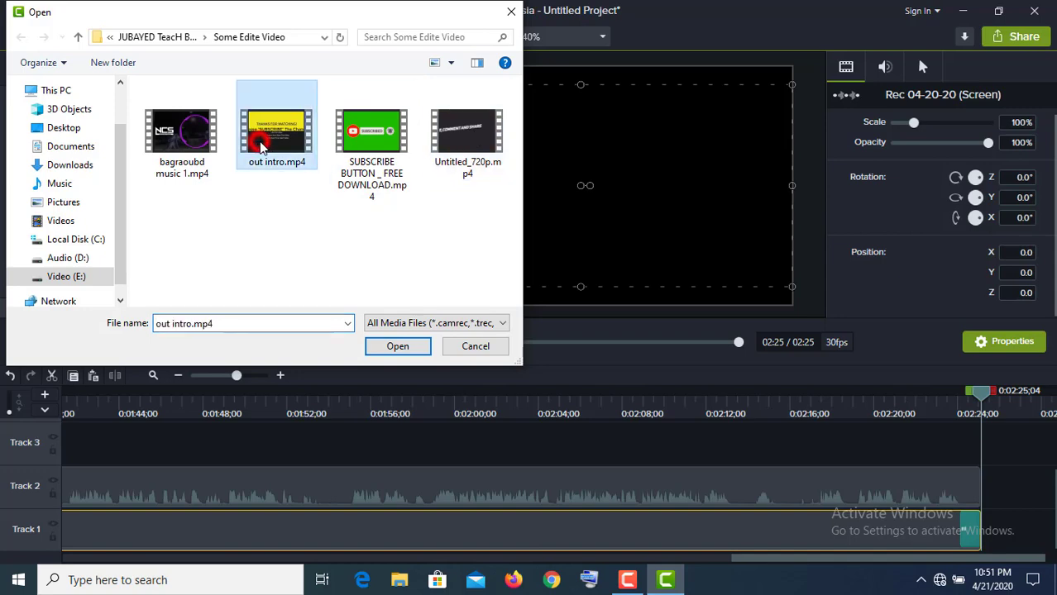
click(420, 345)
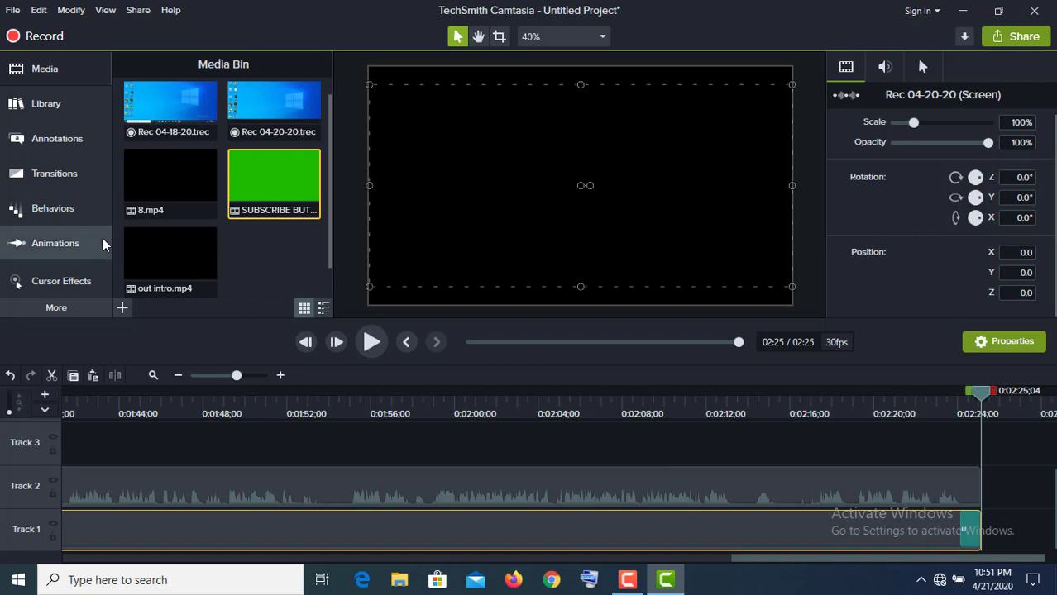
Append the out intro clip to Track 2 at 0:02:25;04, directly after the recording's audio, and play it
drag(170, 258, 986, 488)
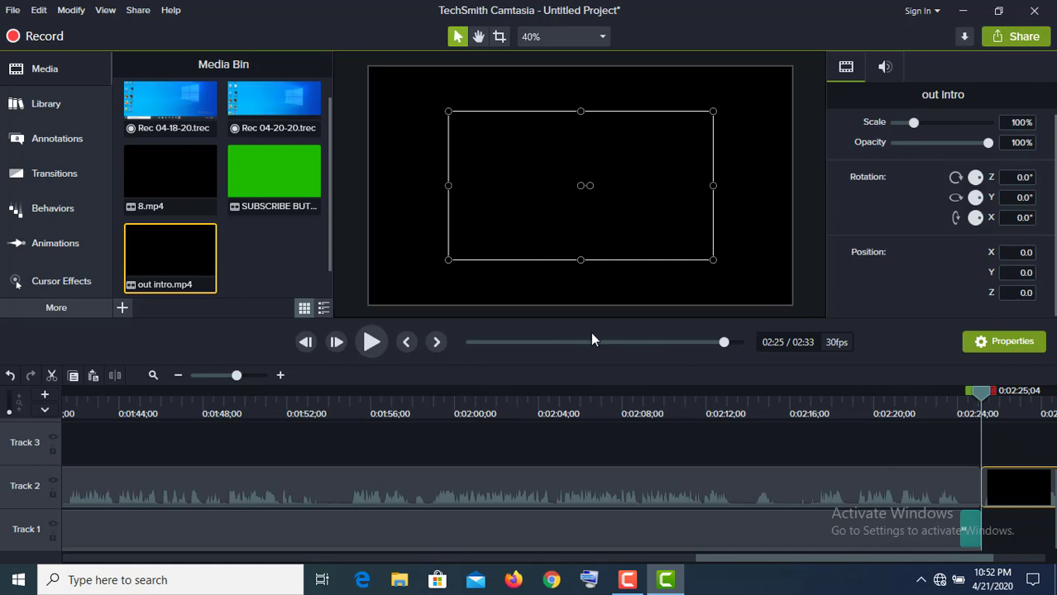
click(366, 341)
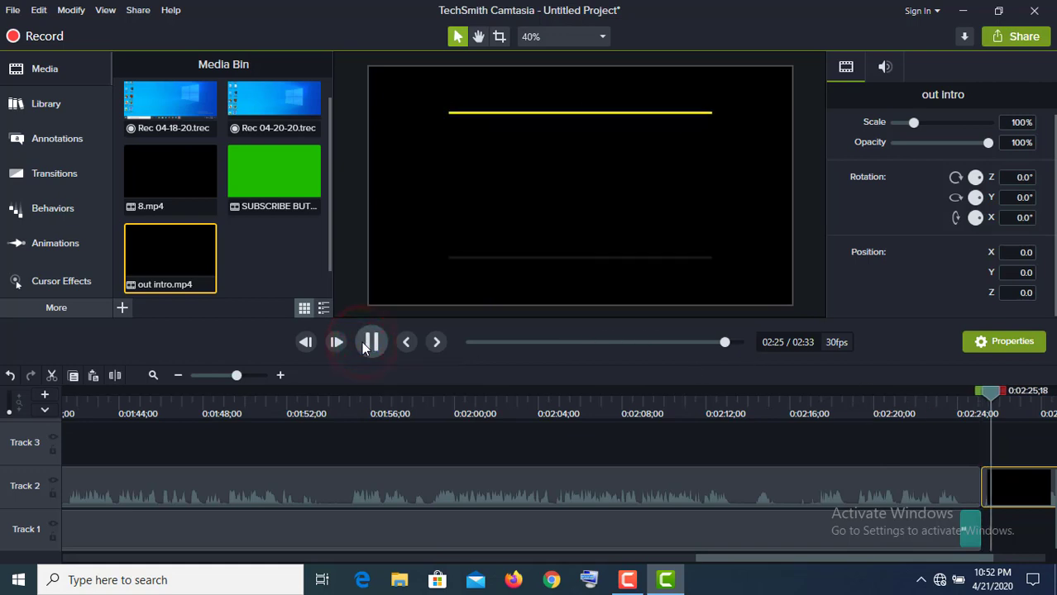
Stop playback and enlarge the out intro clip to about 159.7% so it fills the whole video frame
click(361, 341)
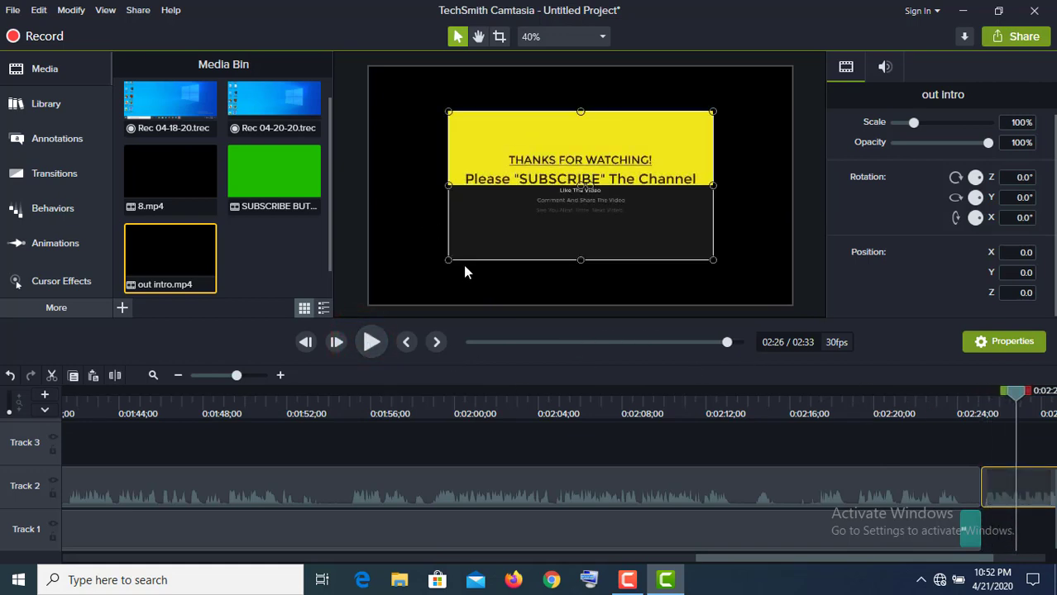
drag(447, 260, 369, 302)
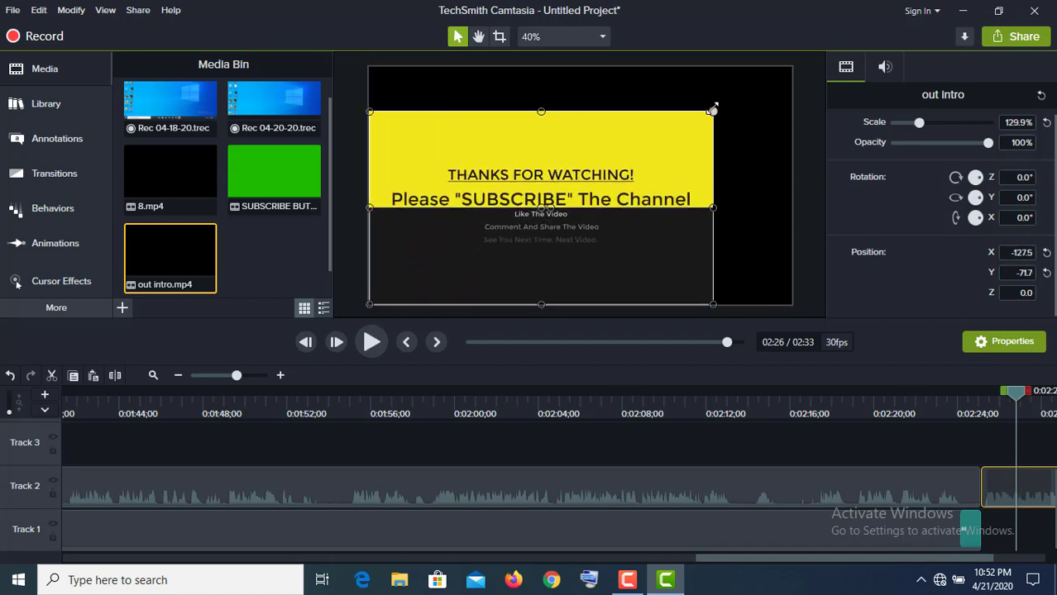
drag(712, 110, 785, 73)
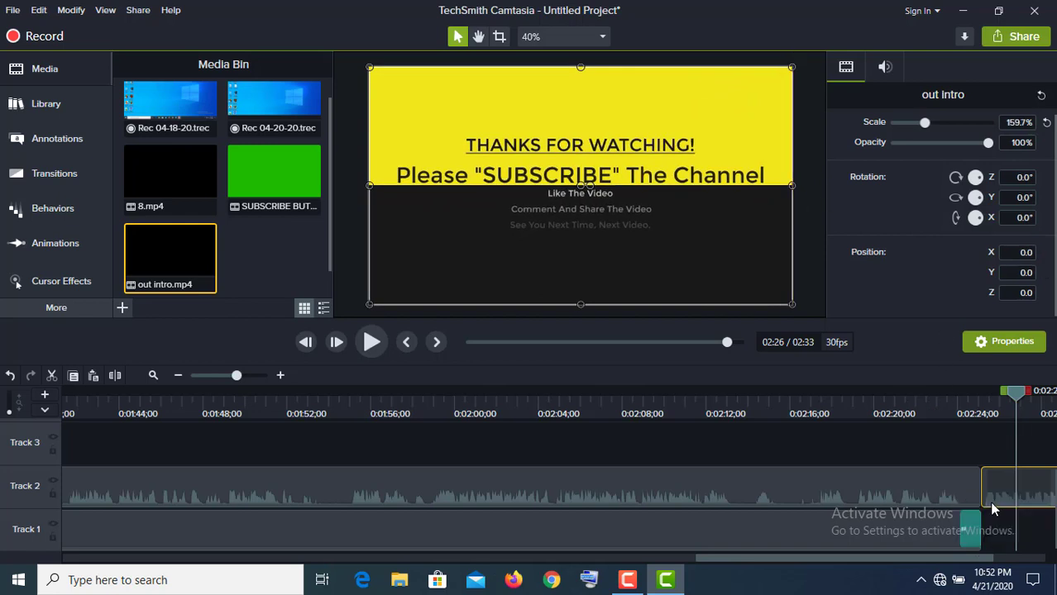
Move the out intro clip down to Track 1, directly after the recording, and add a Fade through black transition at its start
drag(990, 499, 993, 526)
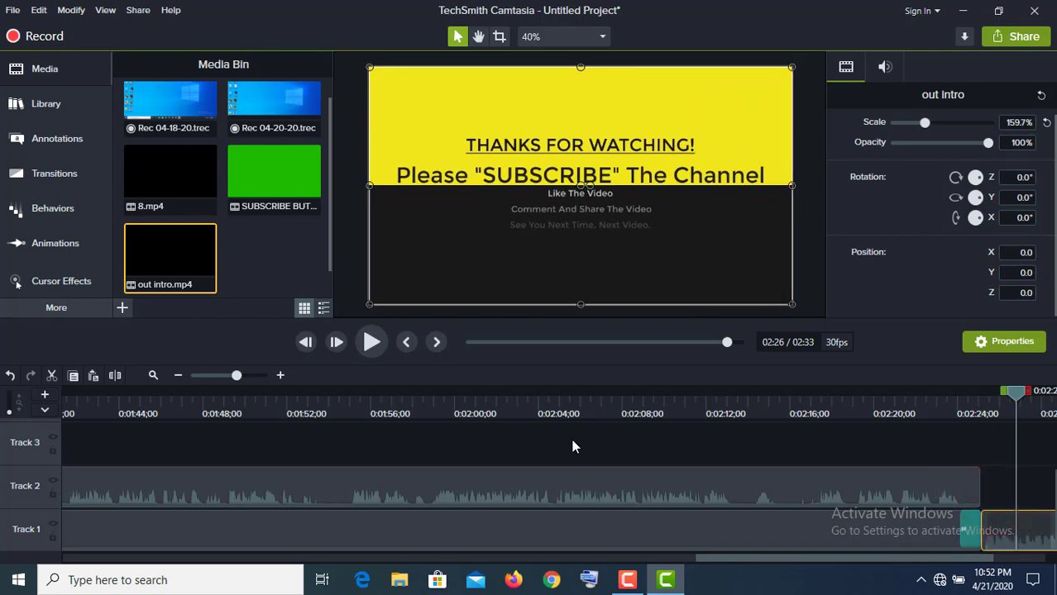
click(43, 177)
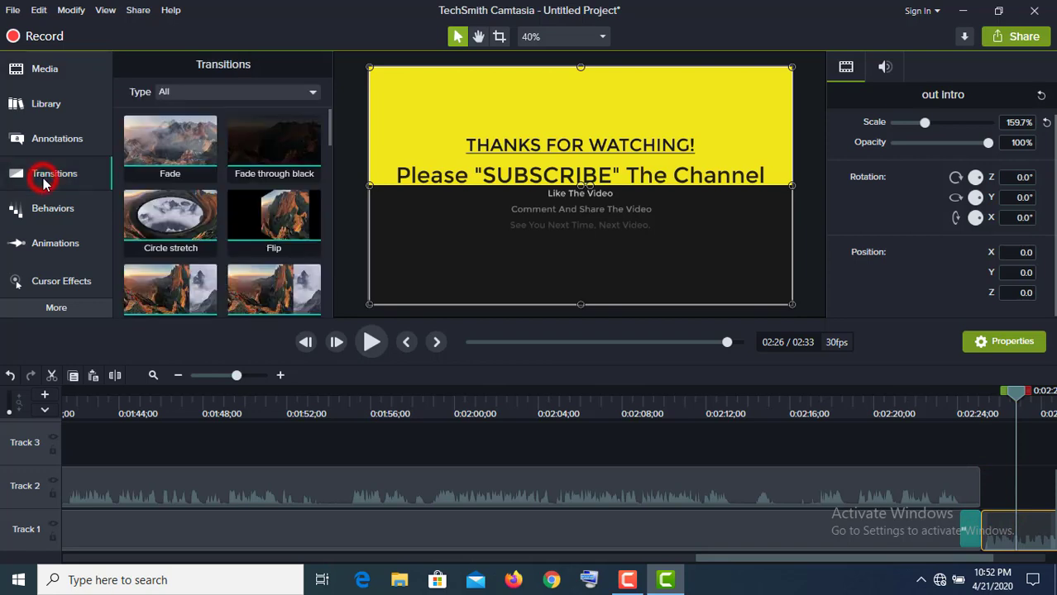
drag(298, 157, 983, 535)
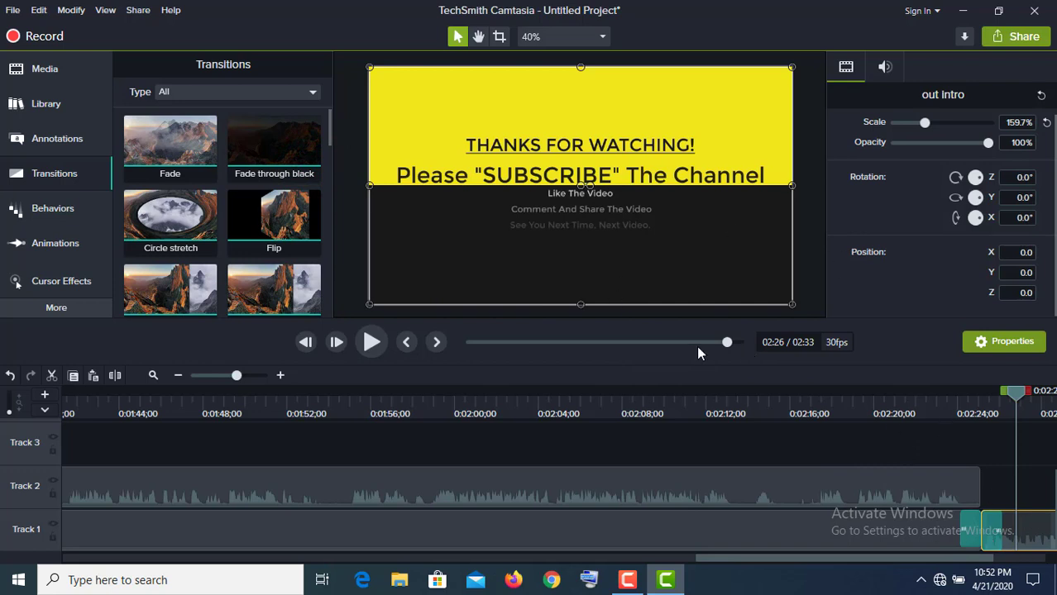
Play the project from about 0:02:21 to review the transition from the recording into the out intro clip
click(370, 341)
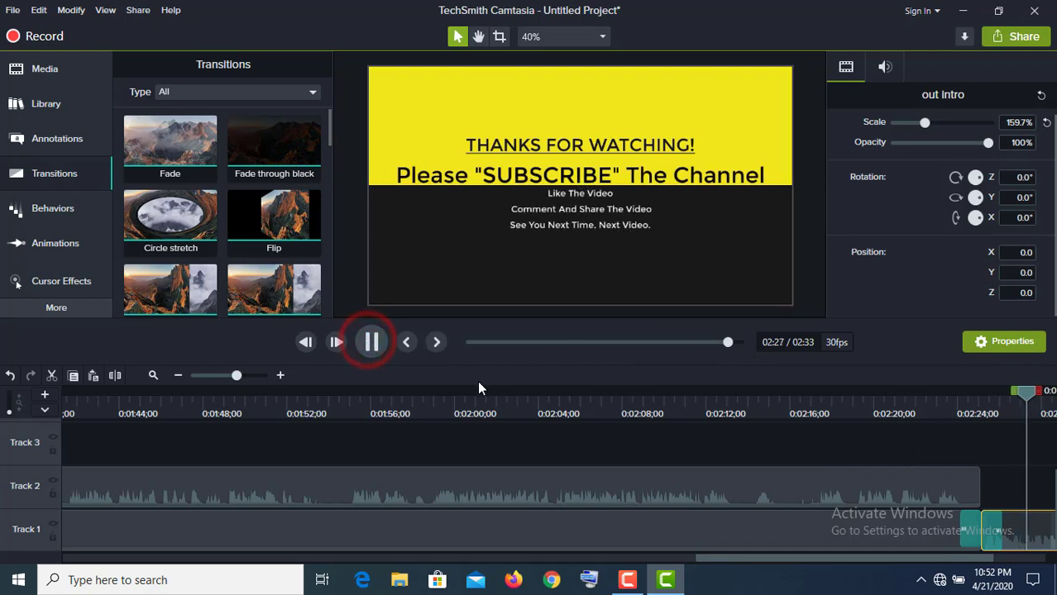
click(716, 342)
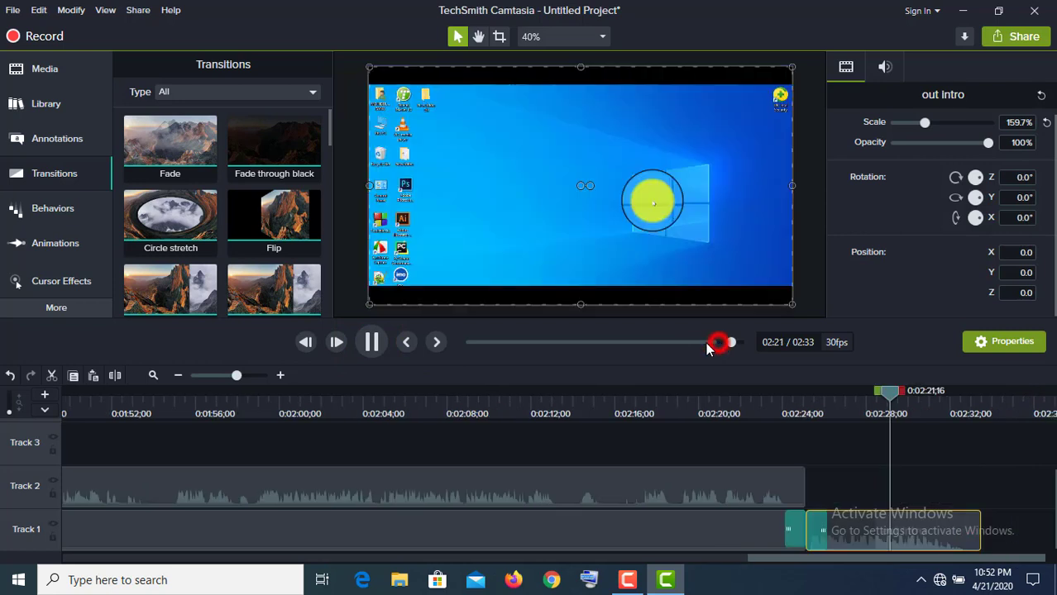
click(376, 345)
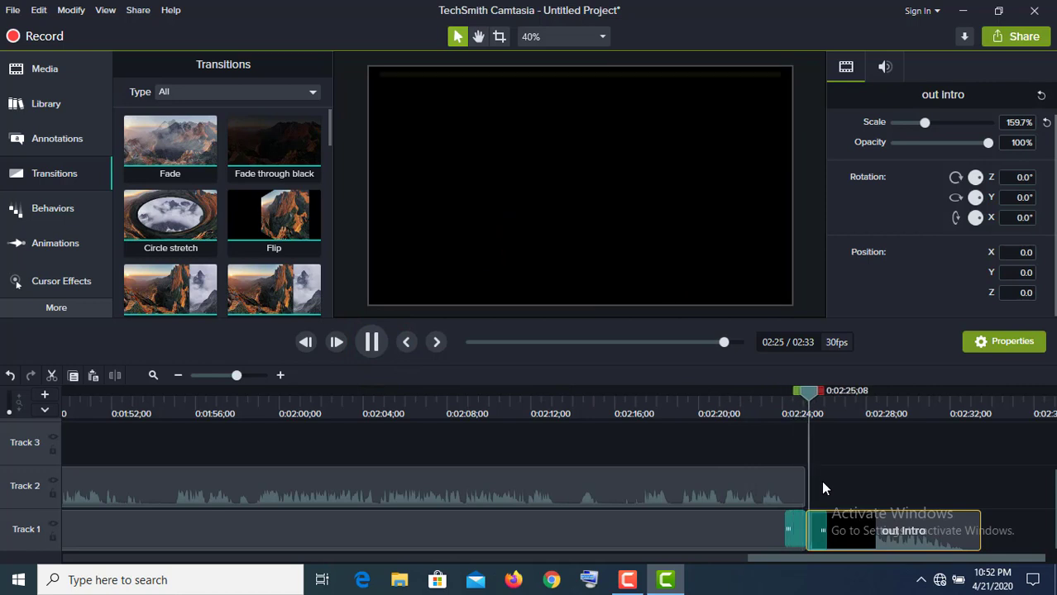
click(371, 342)
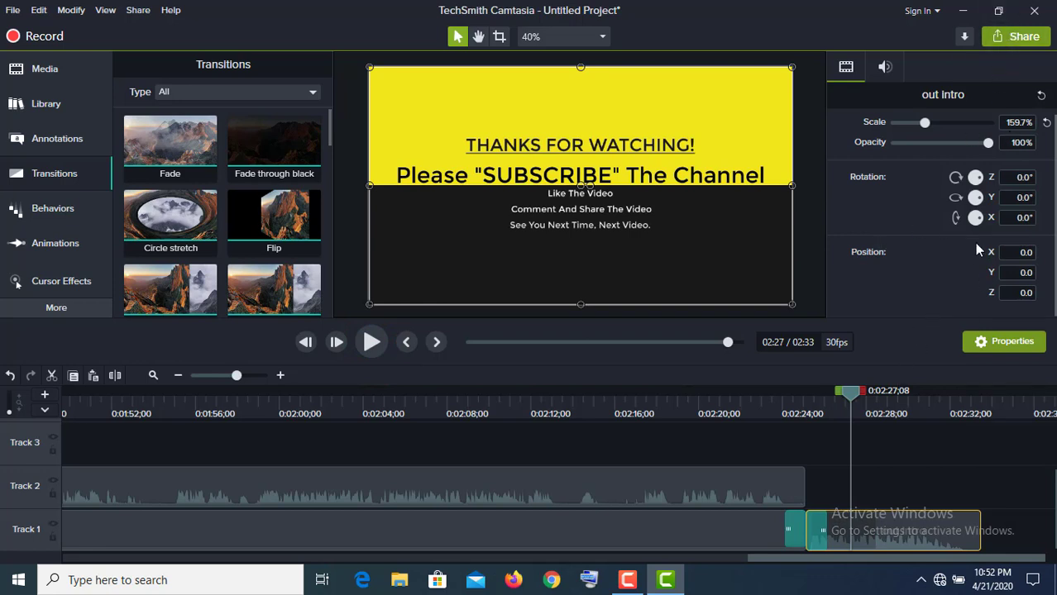
Choose the MP4 only (up to 1080p) preset for local file production, view the file name and folder page, and close the wizard
click(1020, 38)
click(953, 65)
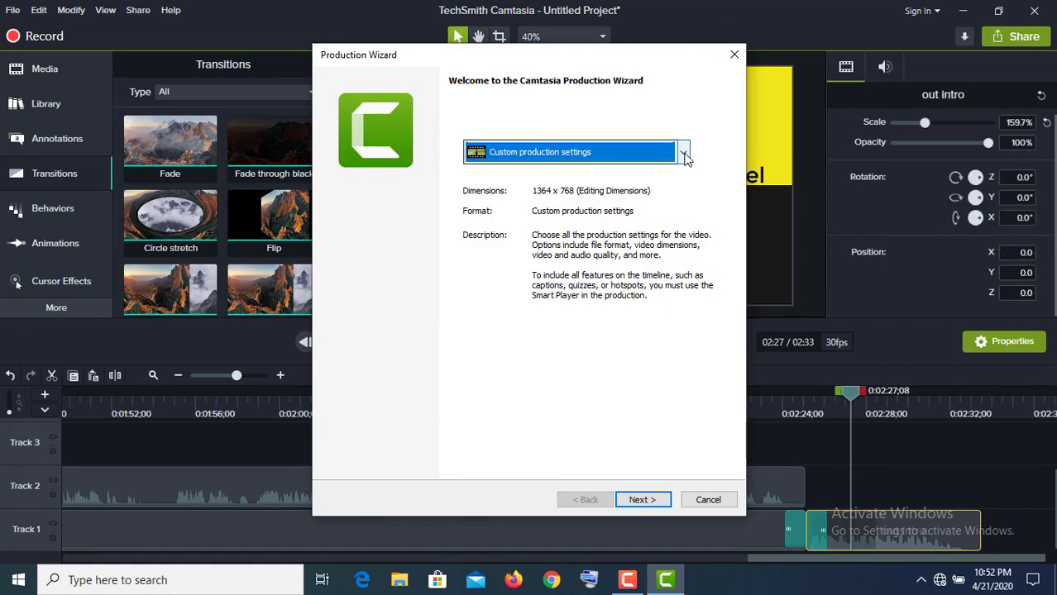
click(683, 154)
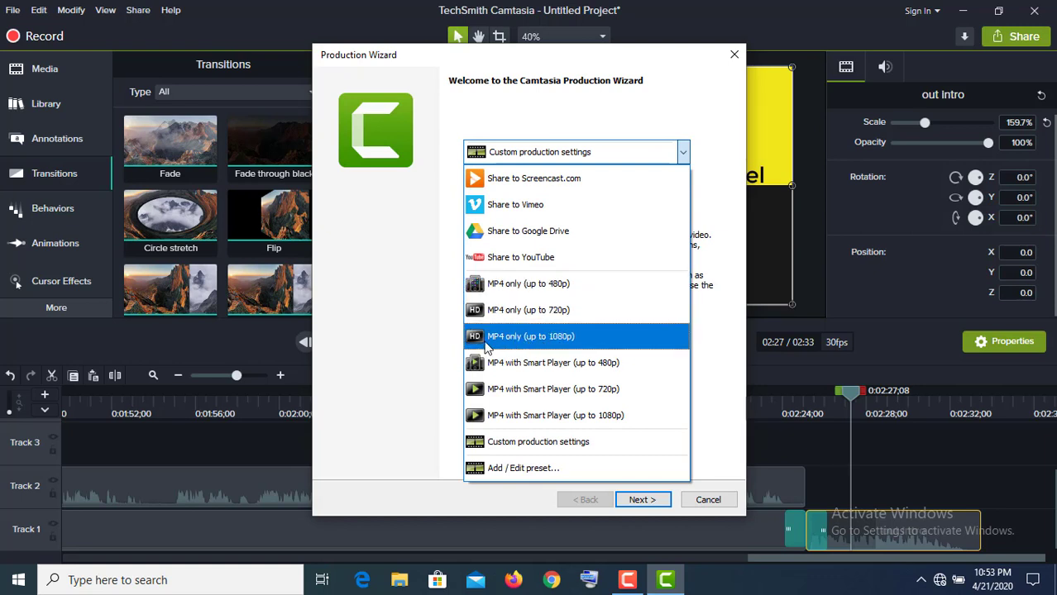
click(539, 339)
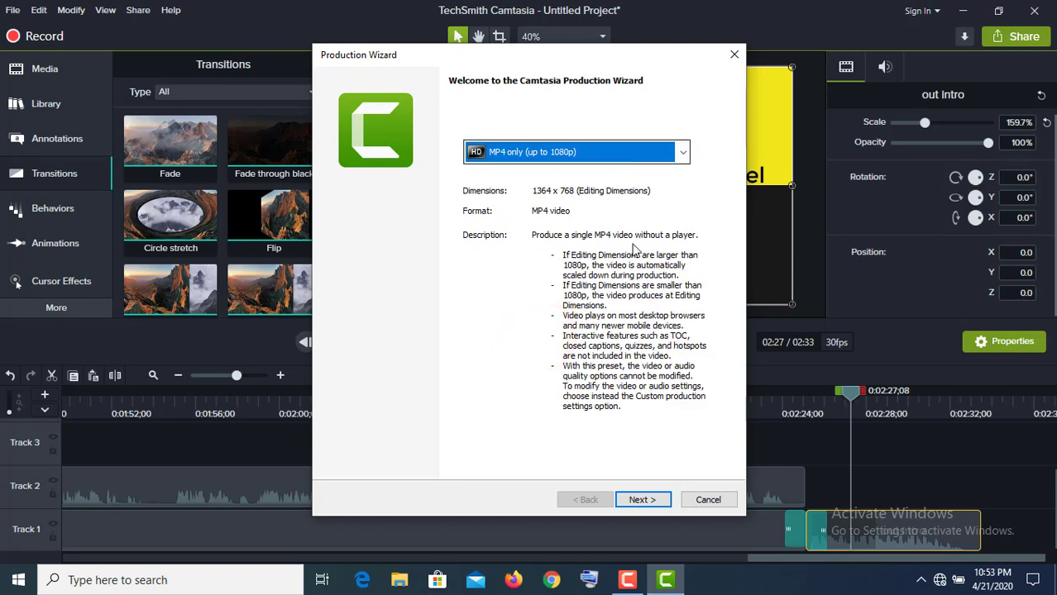
click(642, 499)
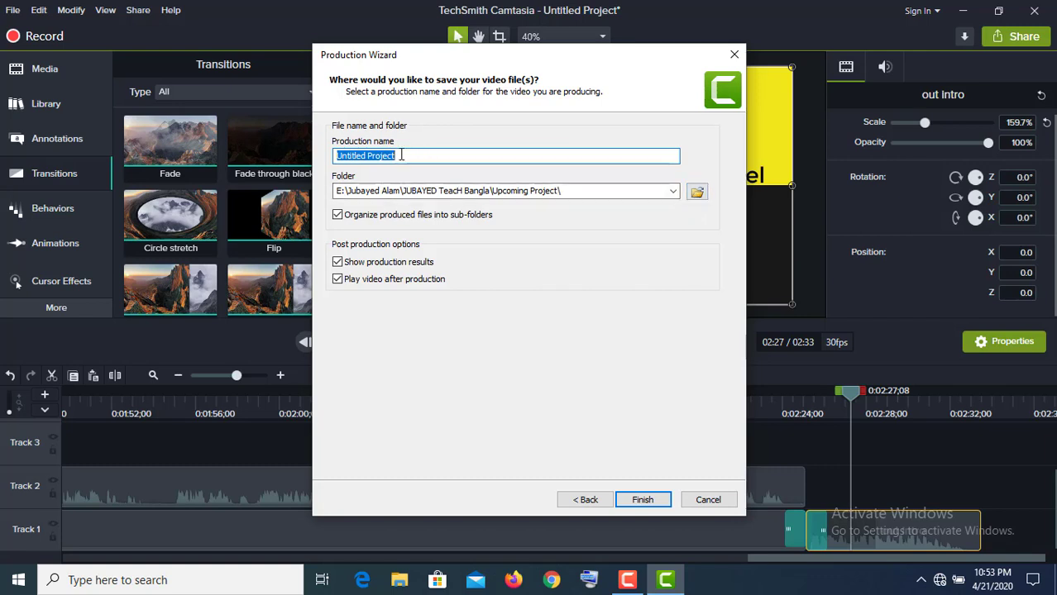
click(734, 54)
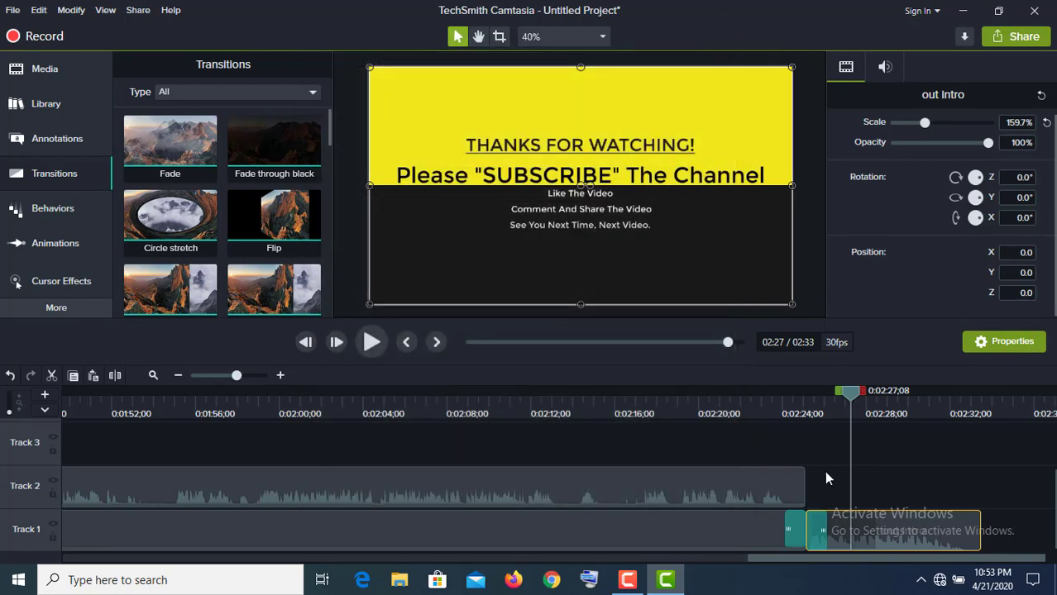
Delete every clip on the timeline except the out intro clip
click(826, 477)
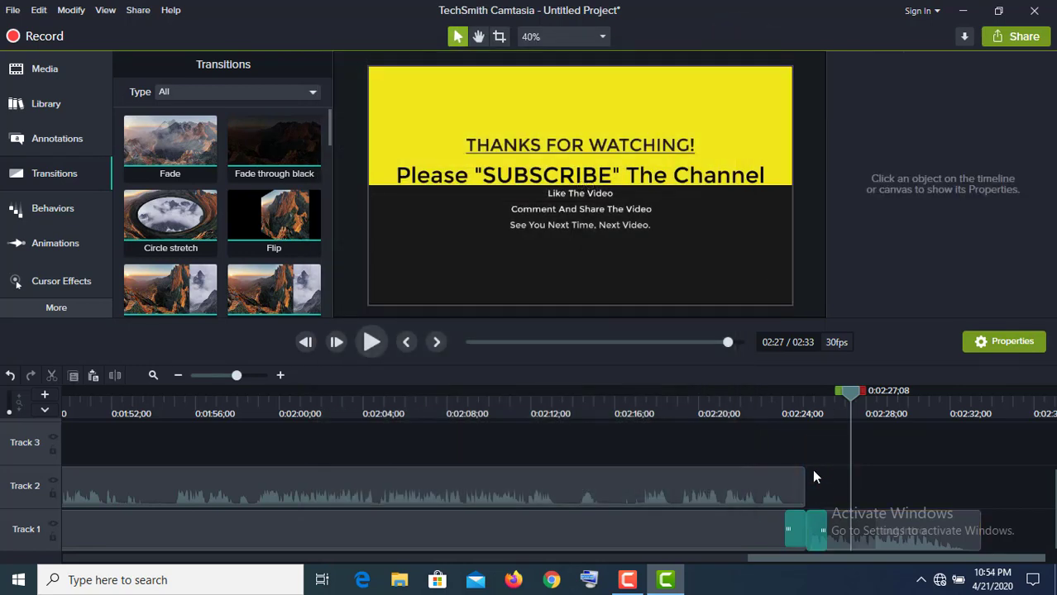
key(ctrl+a)
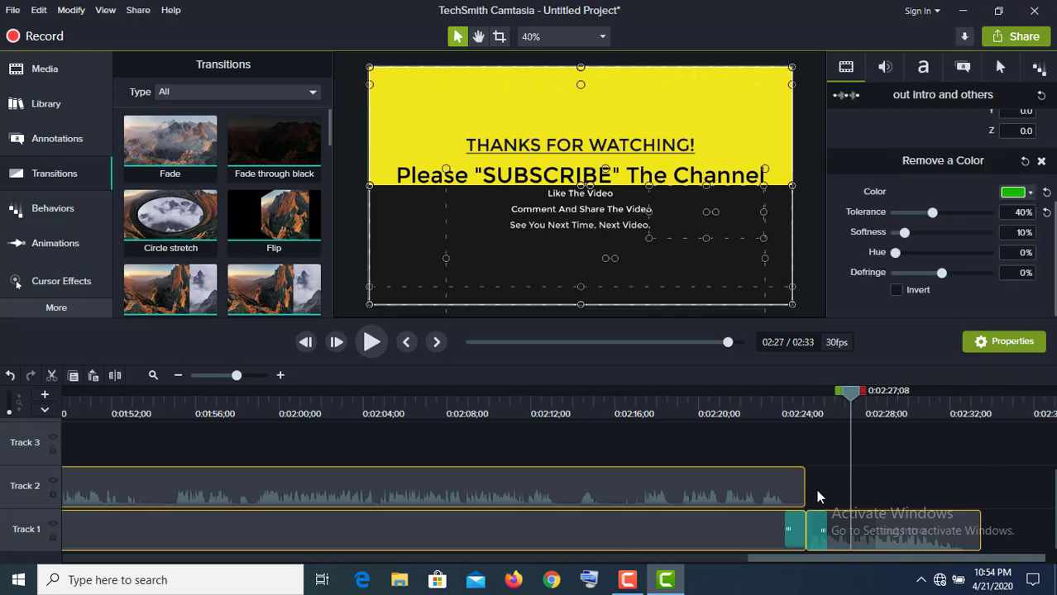
click(839, 538)
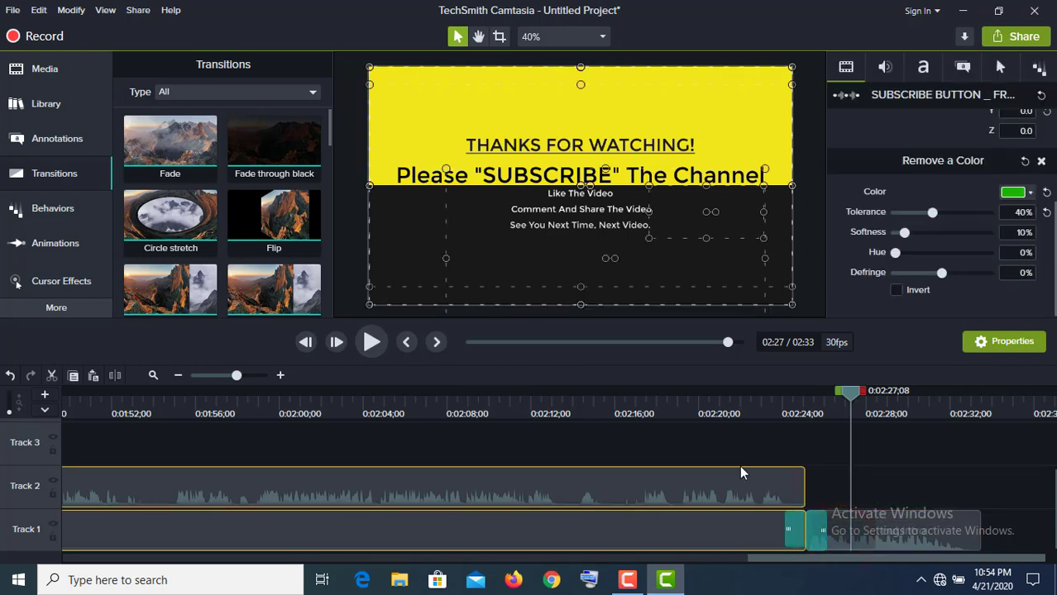
key(Delete)
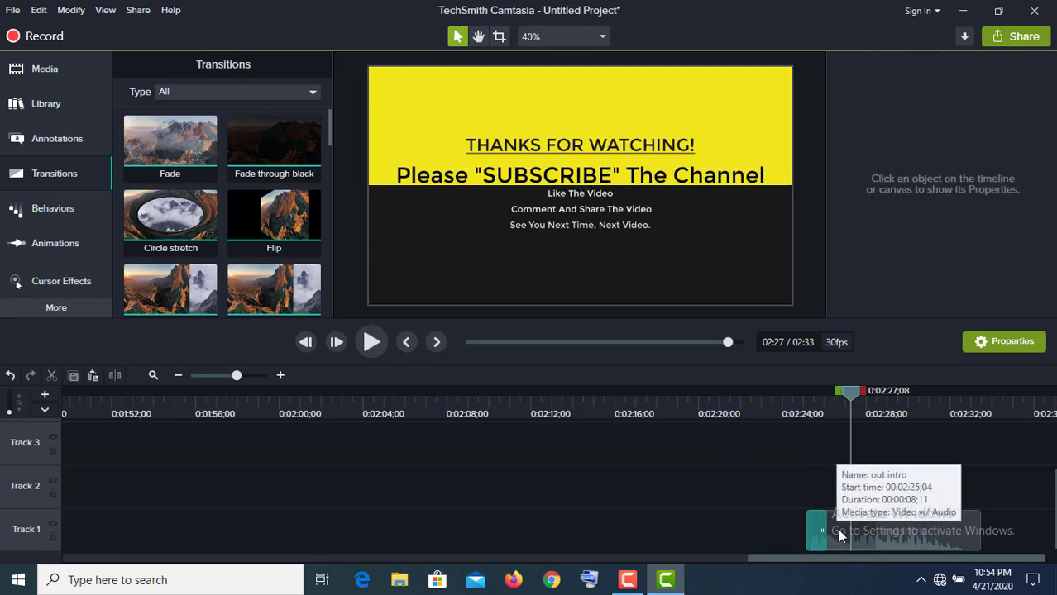
Move the out intro clip to the beginning of Track 1 at 0:00:00;00 and briefly play it
drag(839, 536, 2, 523)
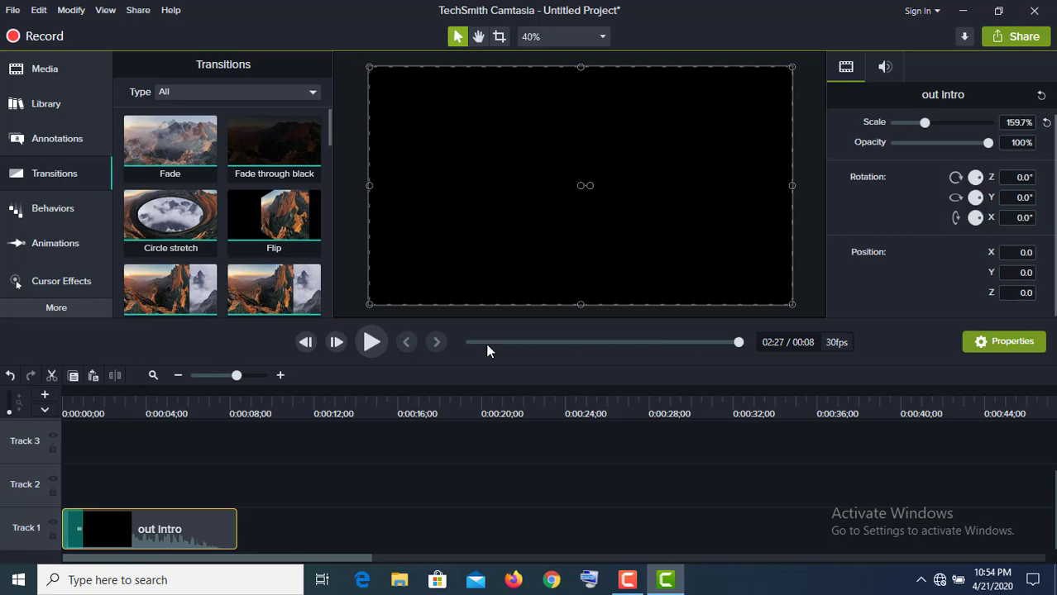
click(380, 349)
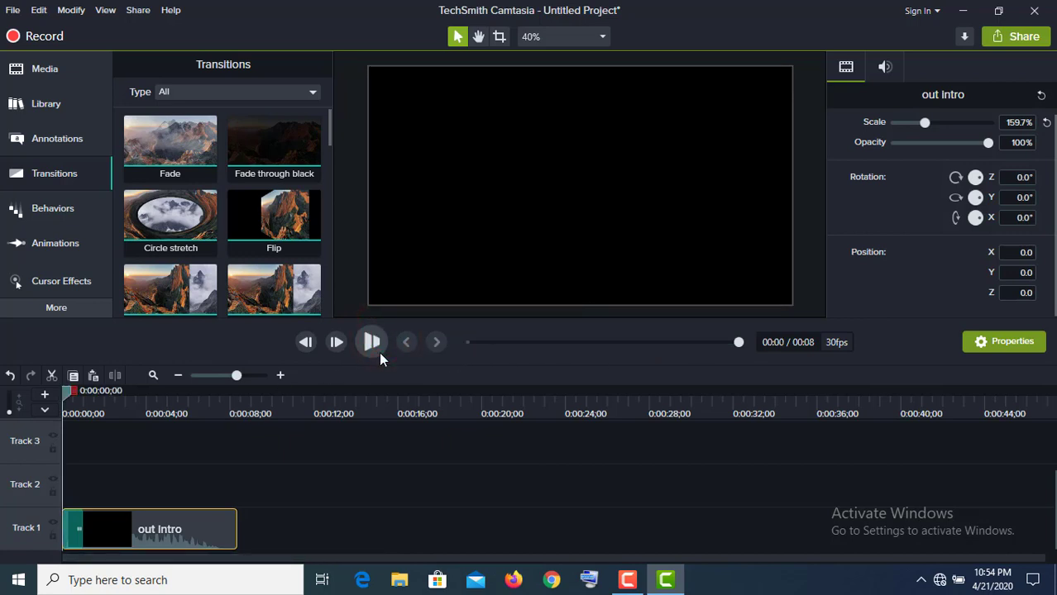
click(377, 352)
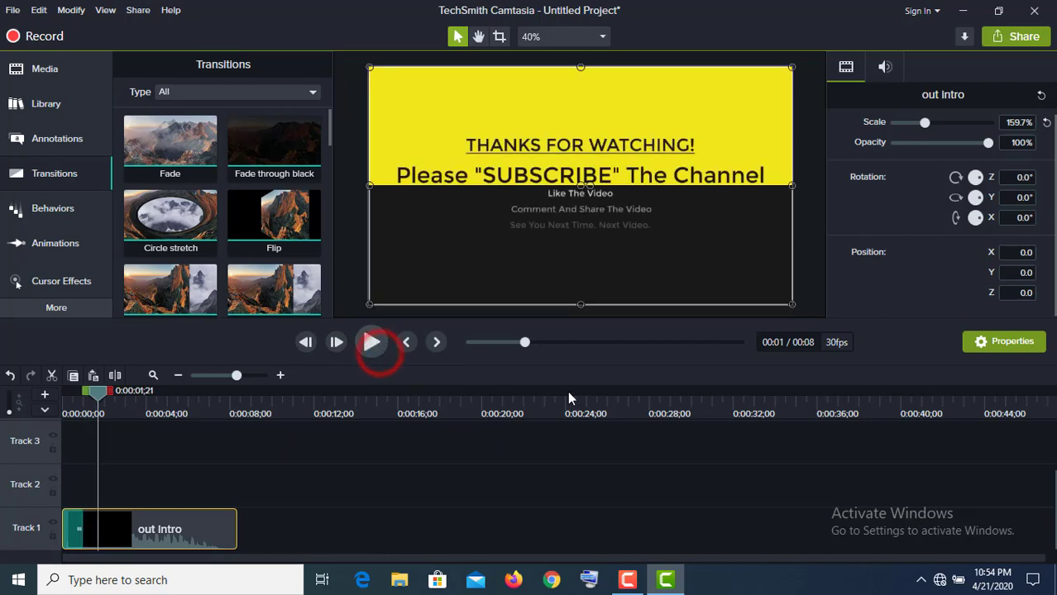
Produce the timeline as a local MP4 only (up to 1080p) file named Untitled Project in the Upcoming Project folder
click(1026, 36)
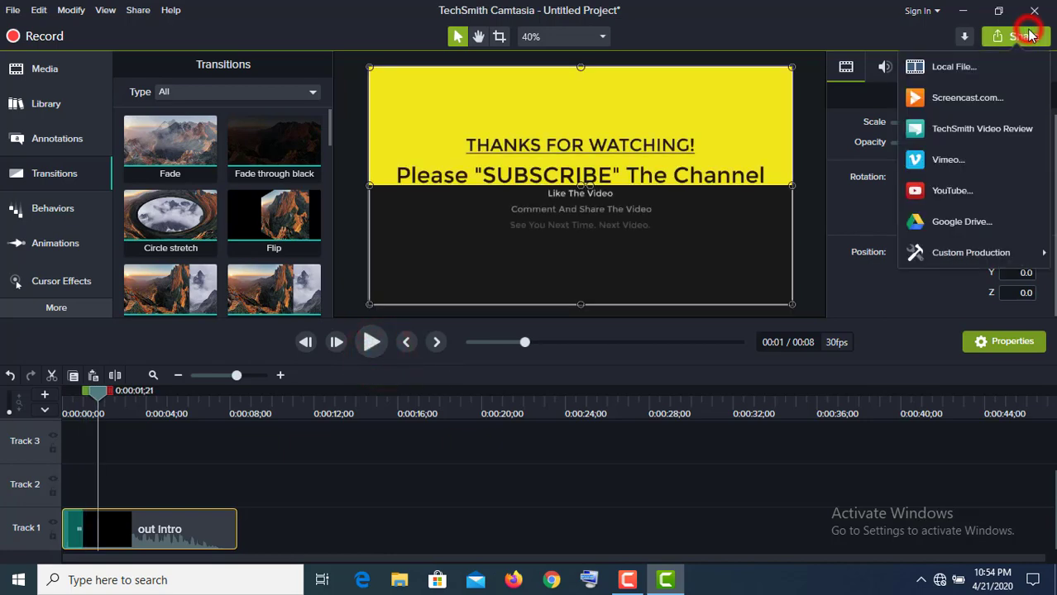
click(937, 66)
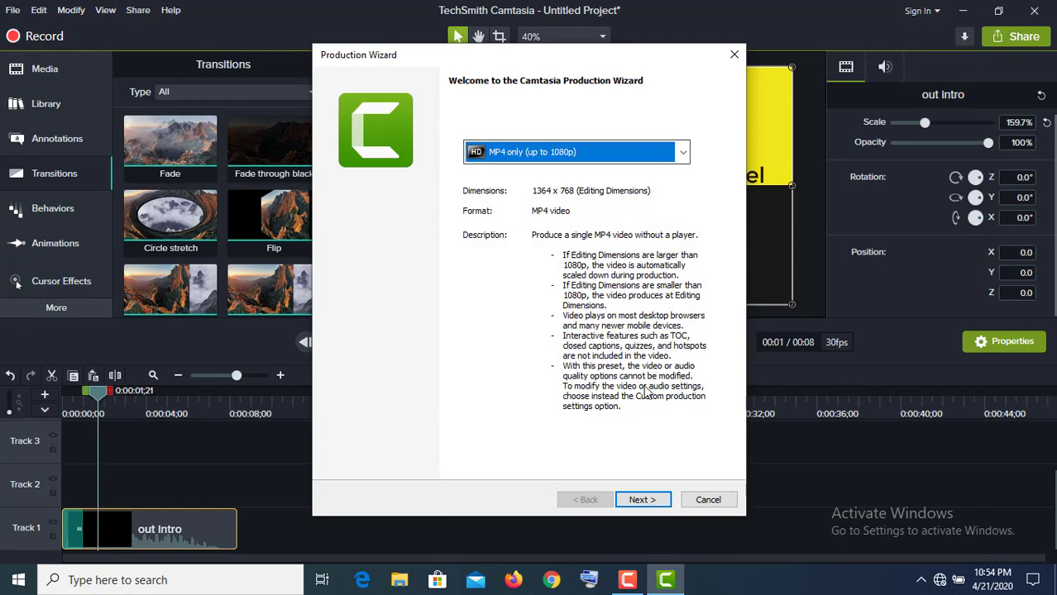
click(637, 496)
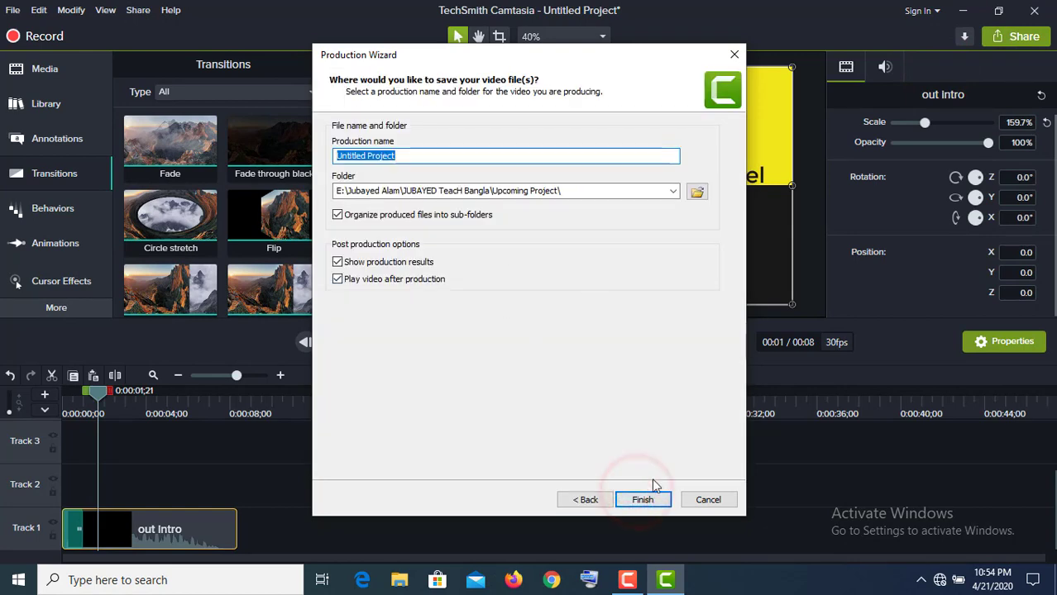
click(638, 501)
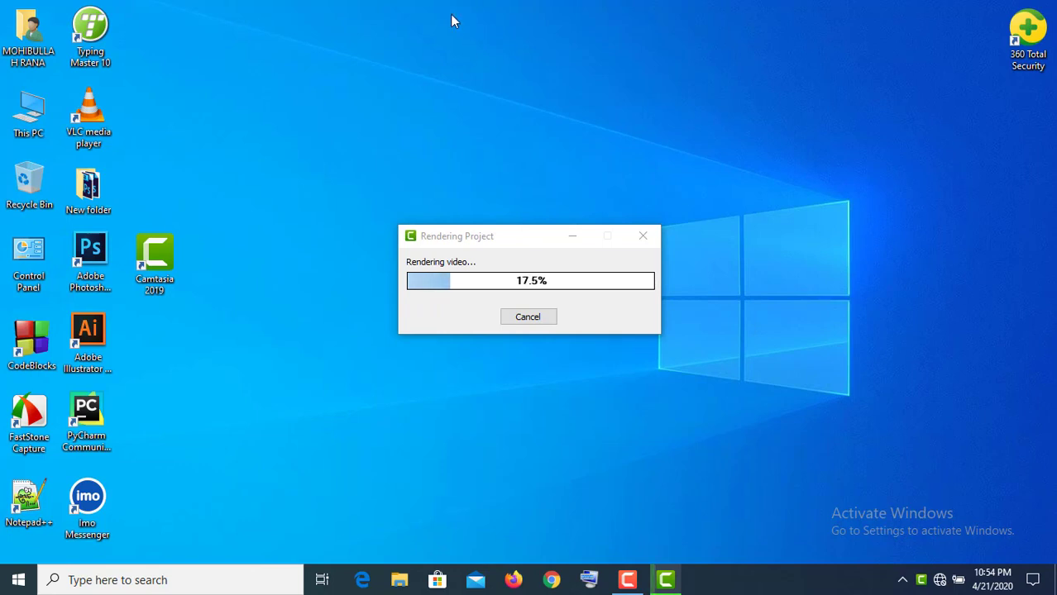
right_click(449, 3)
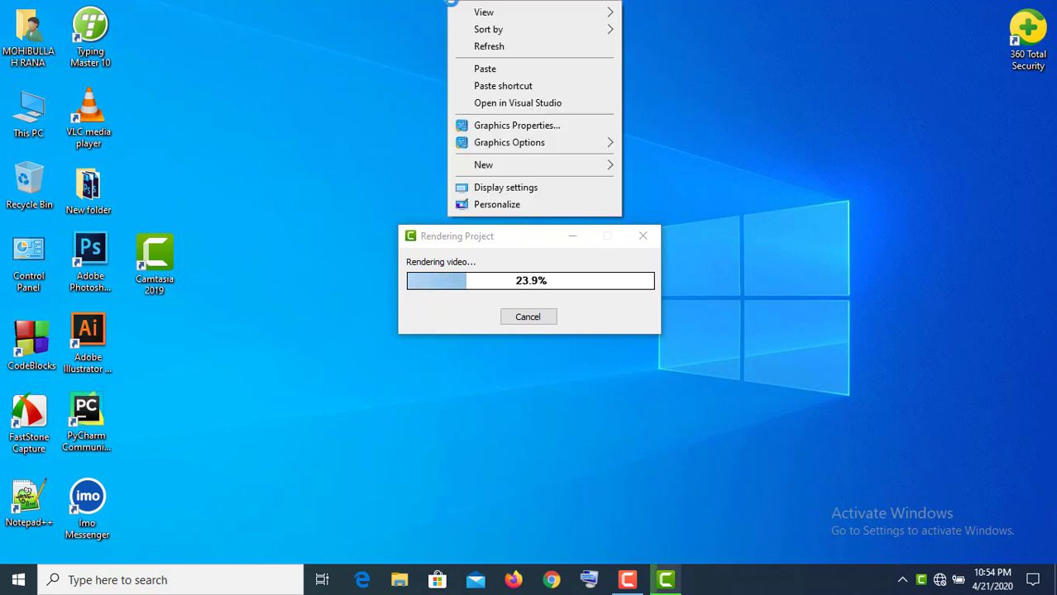
click(471, 46)
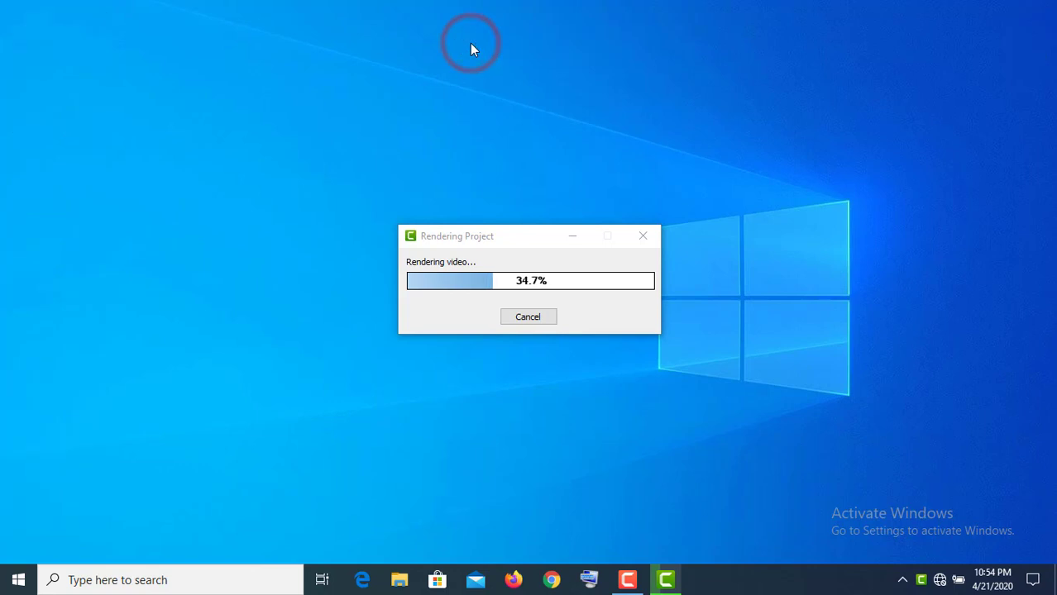
click(477, 235)
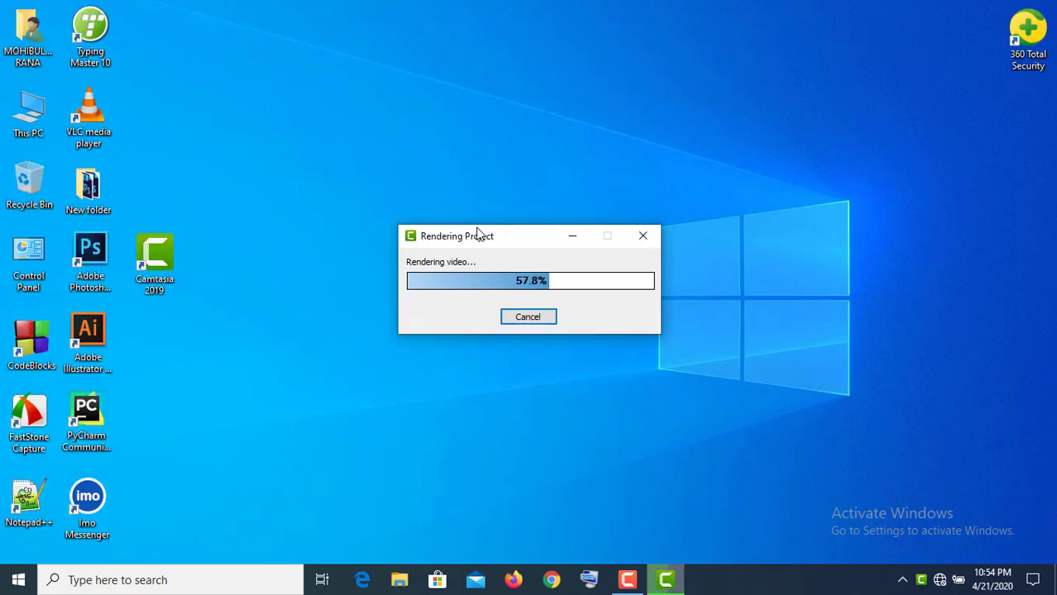